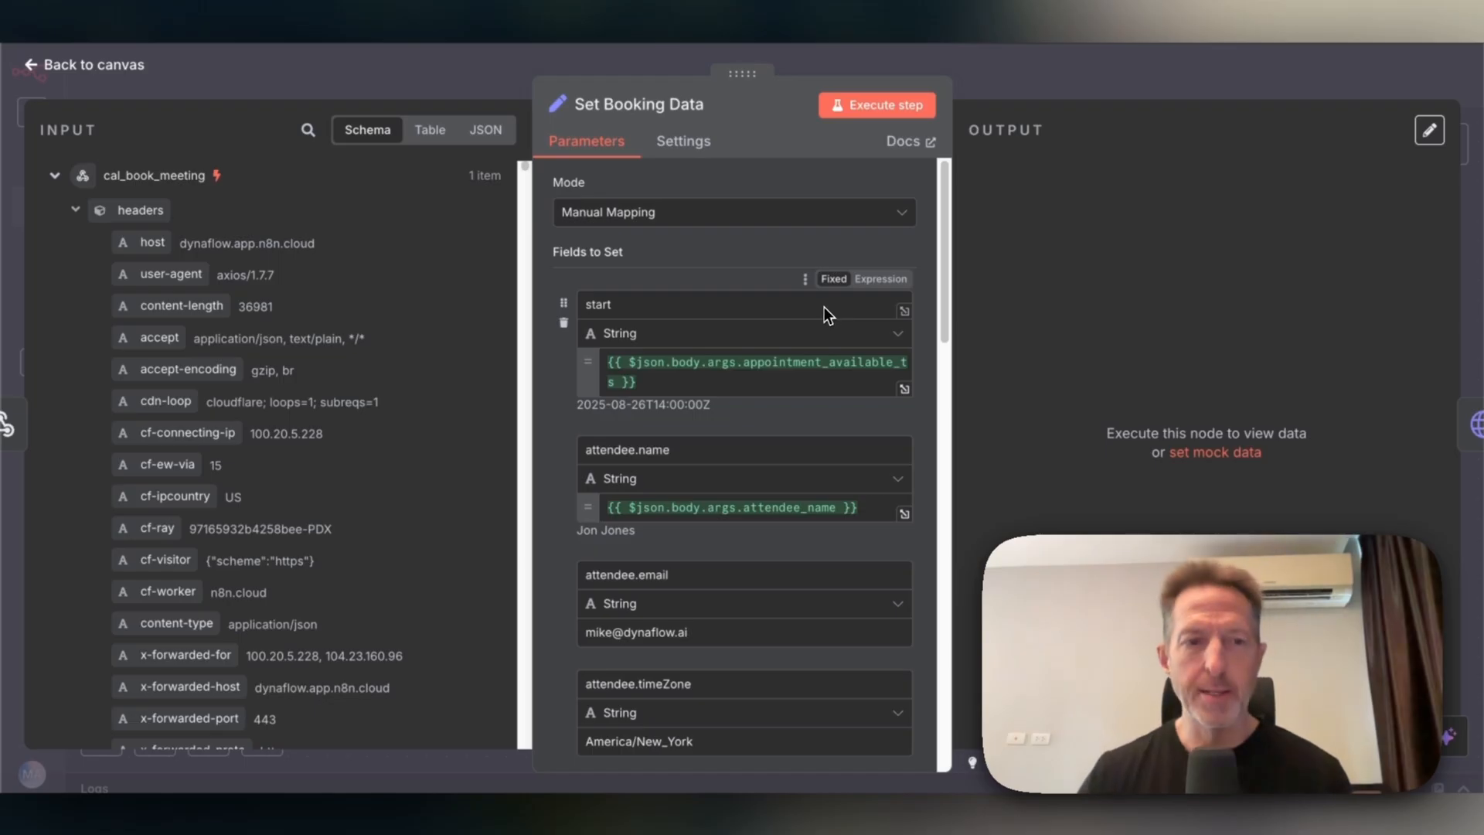
# Review the Set Booking Data parameters and input schema, then close the node editor.
pyautogui.scroll(-1, 824, 308)
pyautogui.scroll(-2, 251, 417)
pyautogui.scroll(-8, 251, 418)
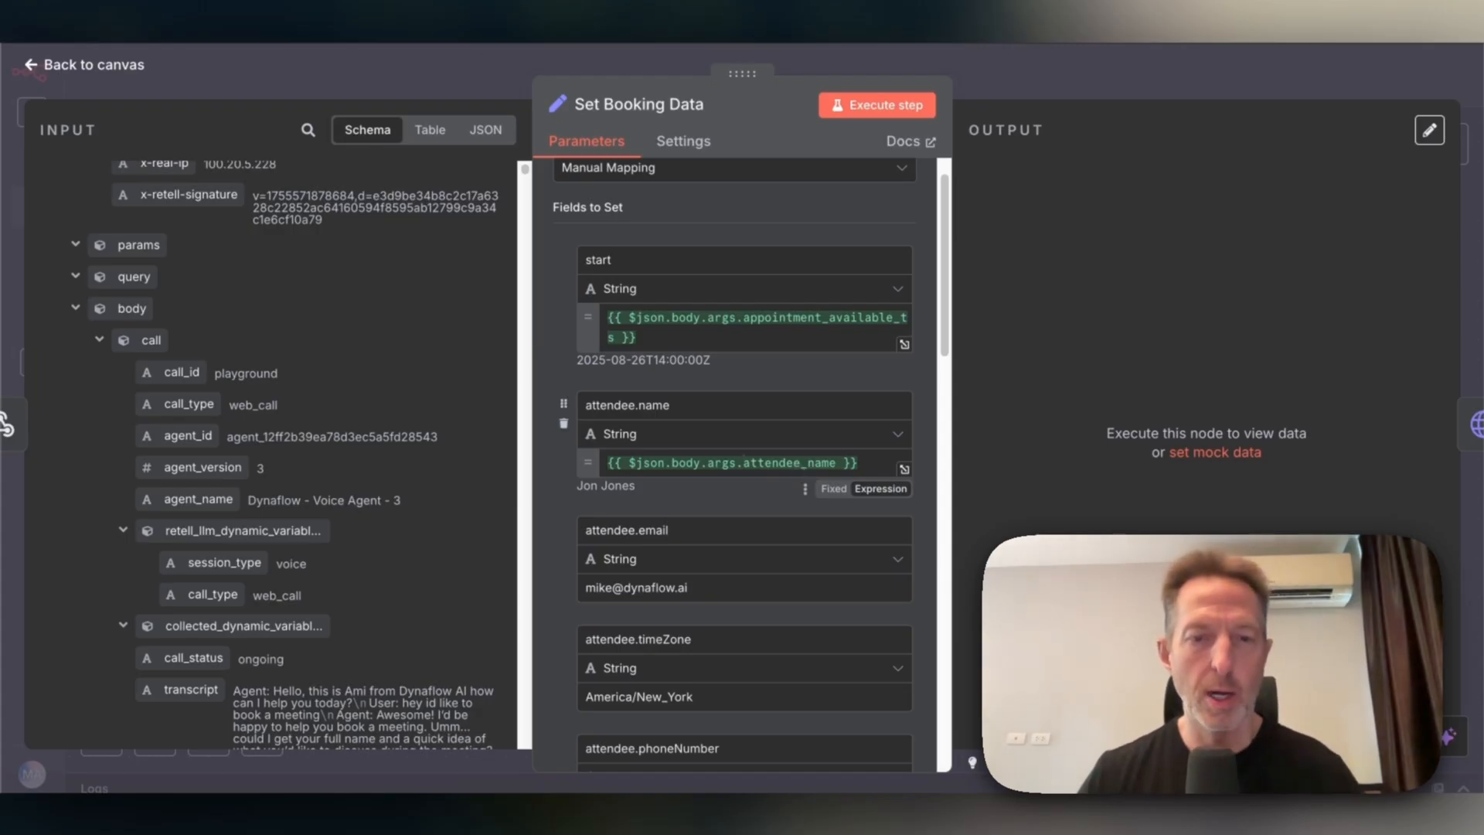
pyautogui.scroll(-10, 798, 468)
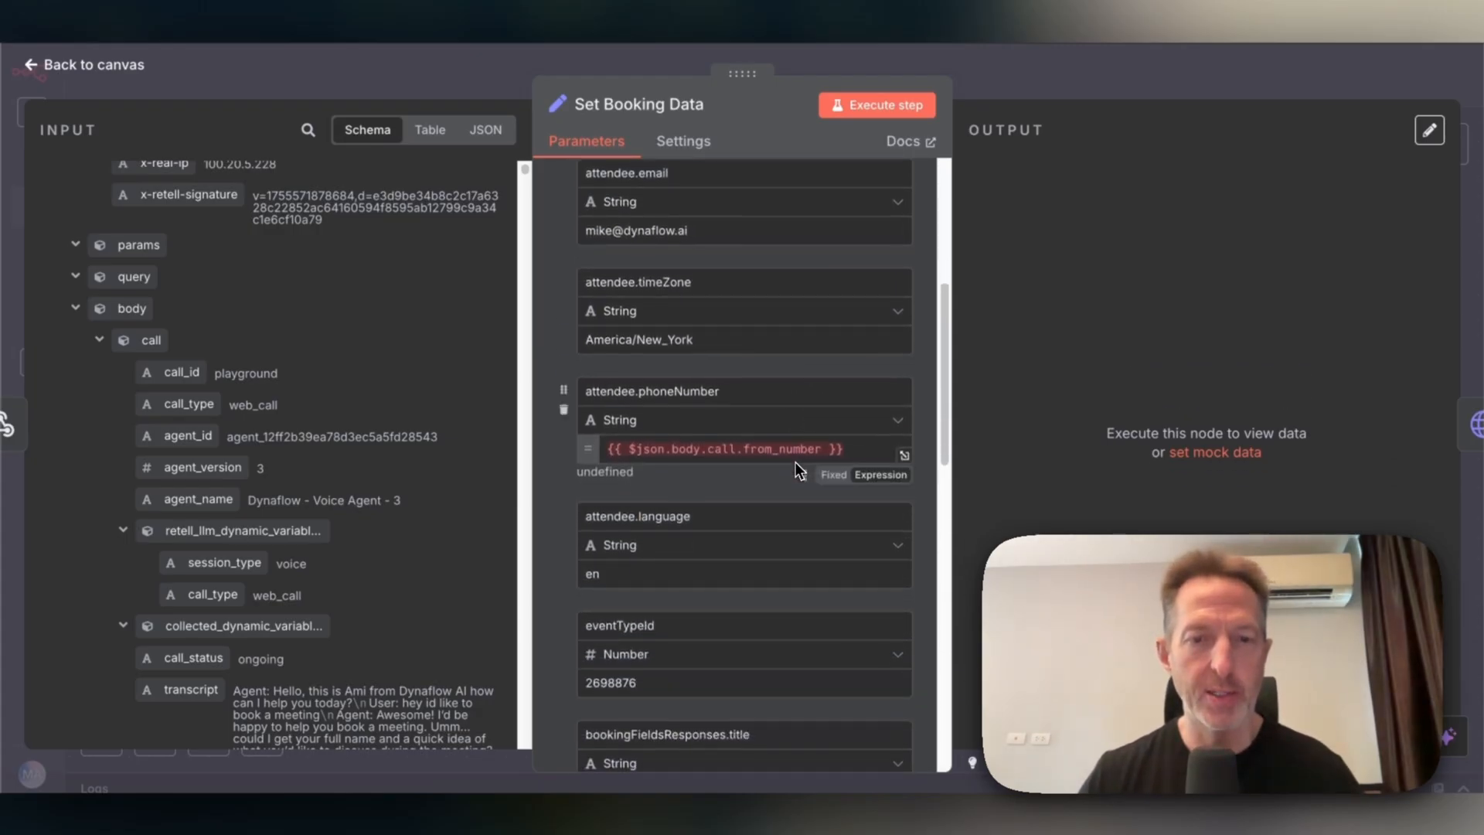
pyautogui.scroll(5, 795, 462)
pyautogui.press('Escape')
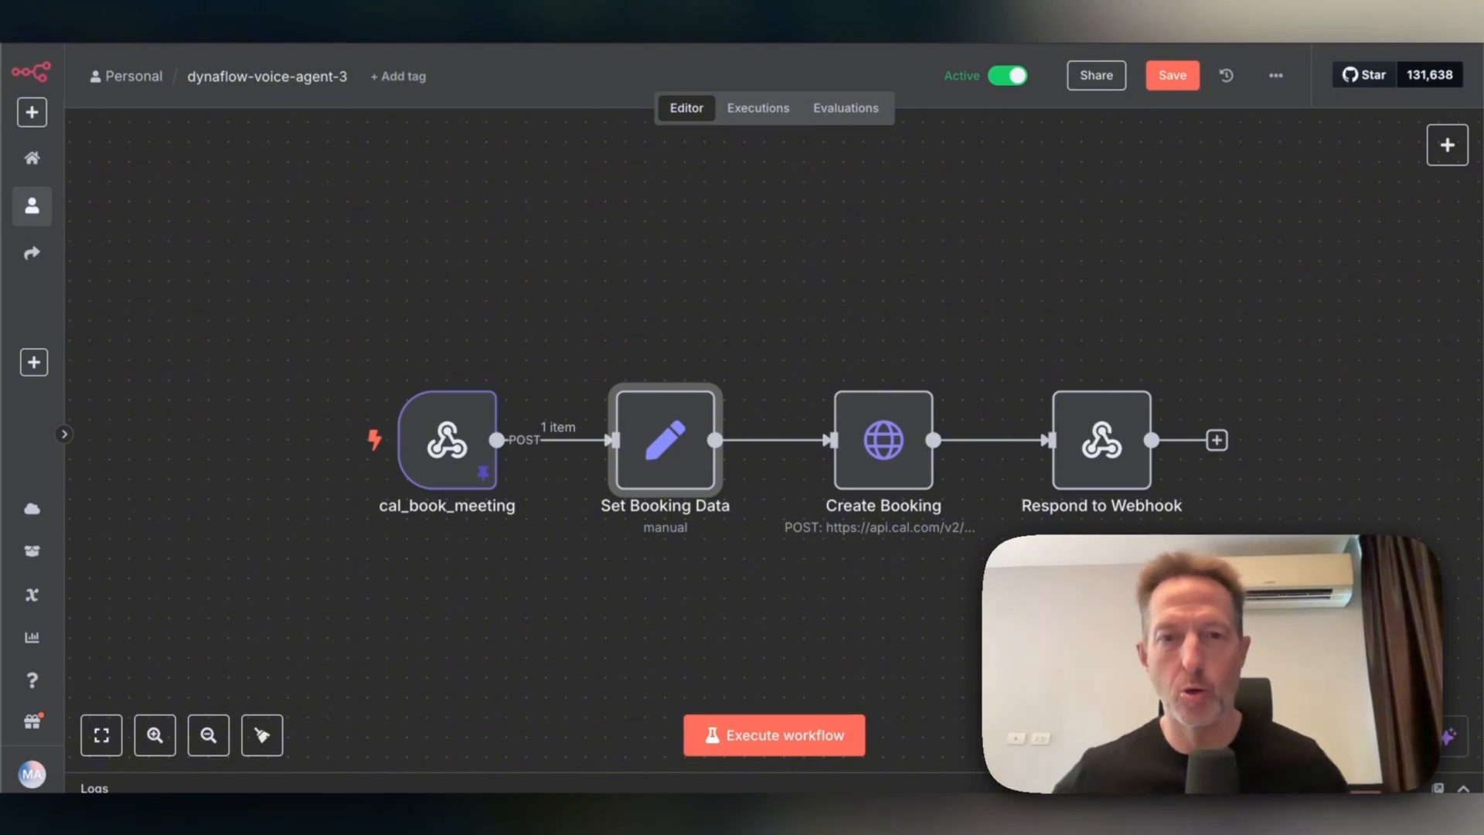
# Dismiss the Set Booking Data node menu and add a new node from the canvas context menu.
pyautogui.rightClick(668, 267)
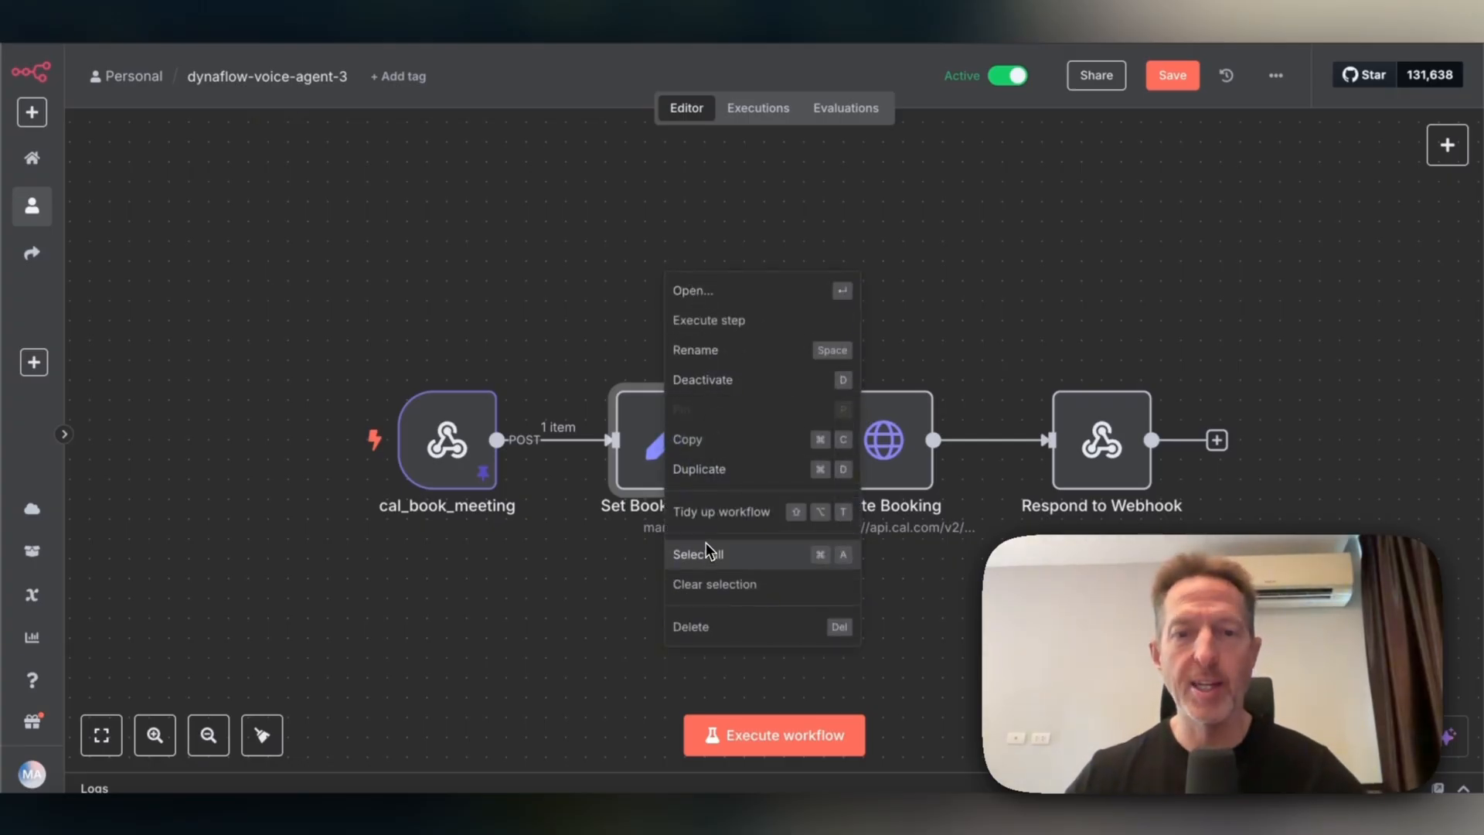
pyautogui.click(762, 216)
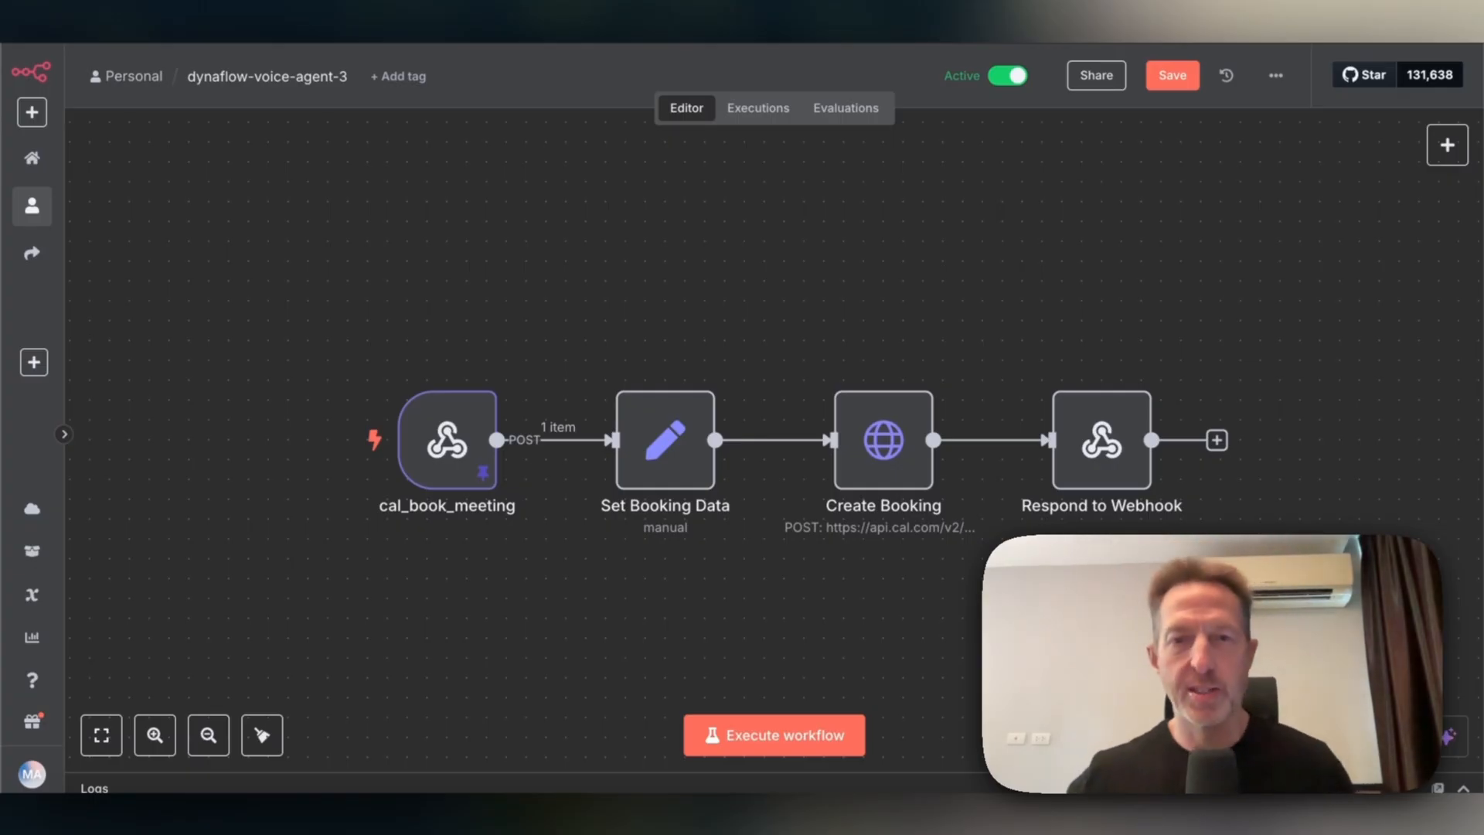
pyautogui.rightClick(703, 243)
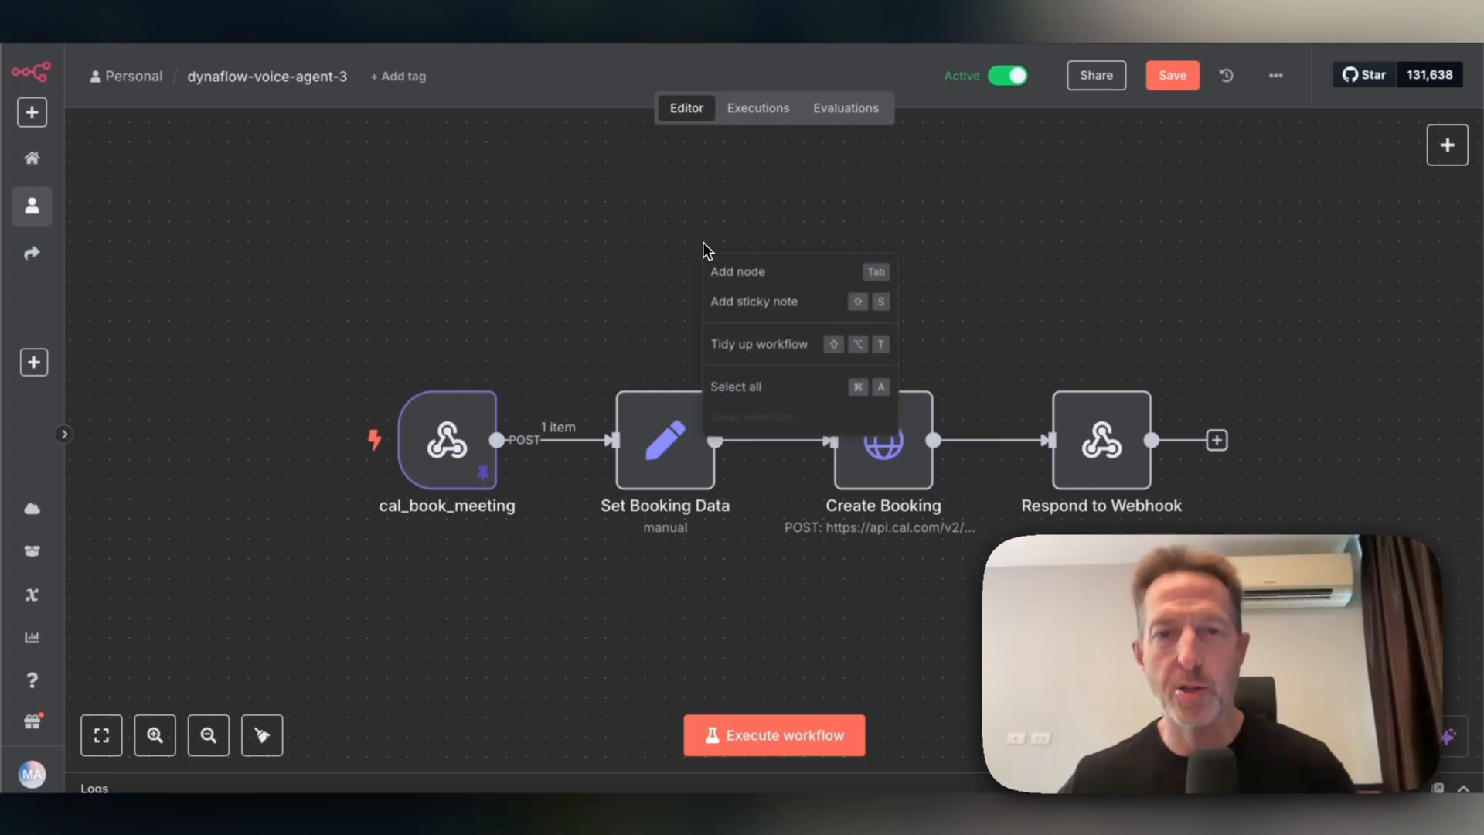
pyautogui.click(734, 269)
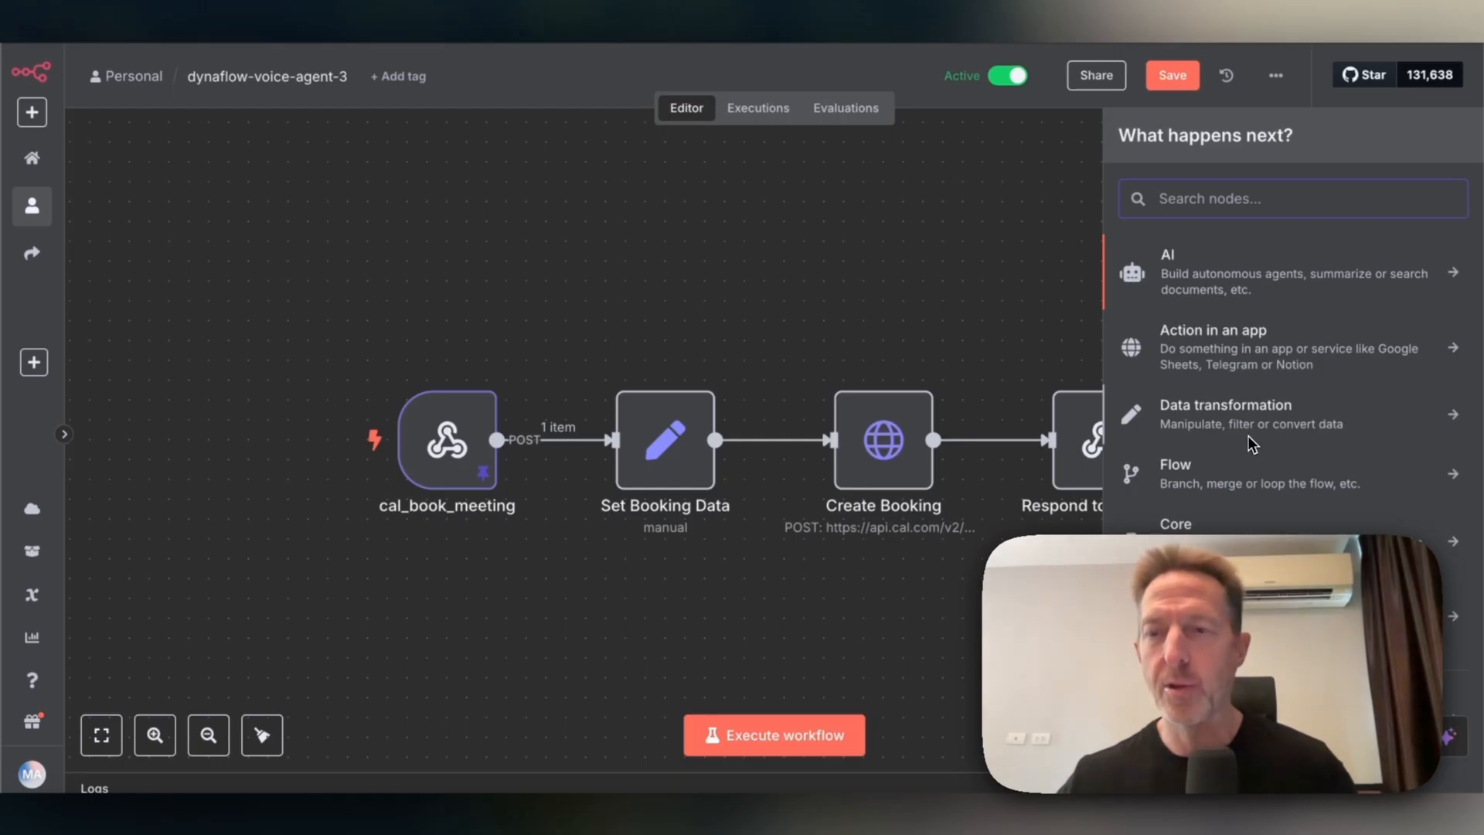
# Search 'edit field' and add an Edit Fields (Set) node.
pyautogui.write('edit')
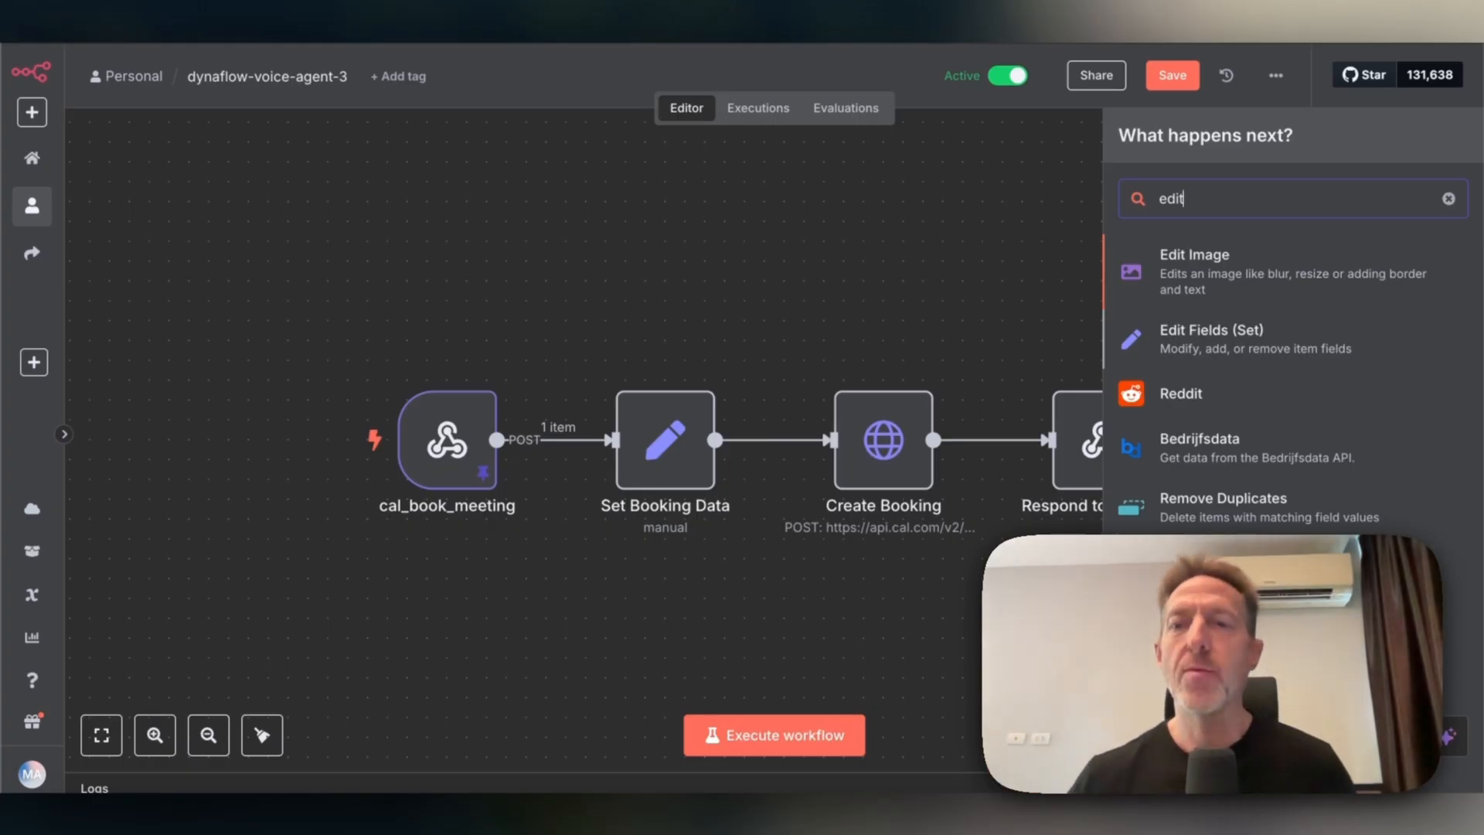
pyautogui.write('field')
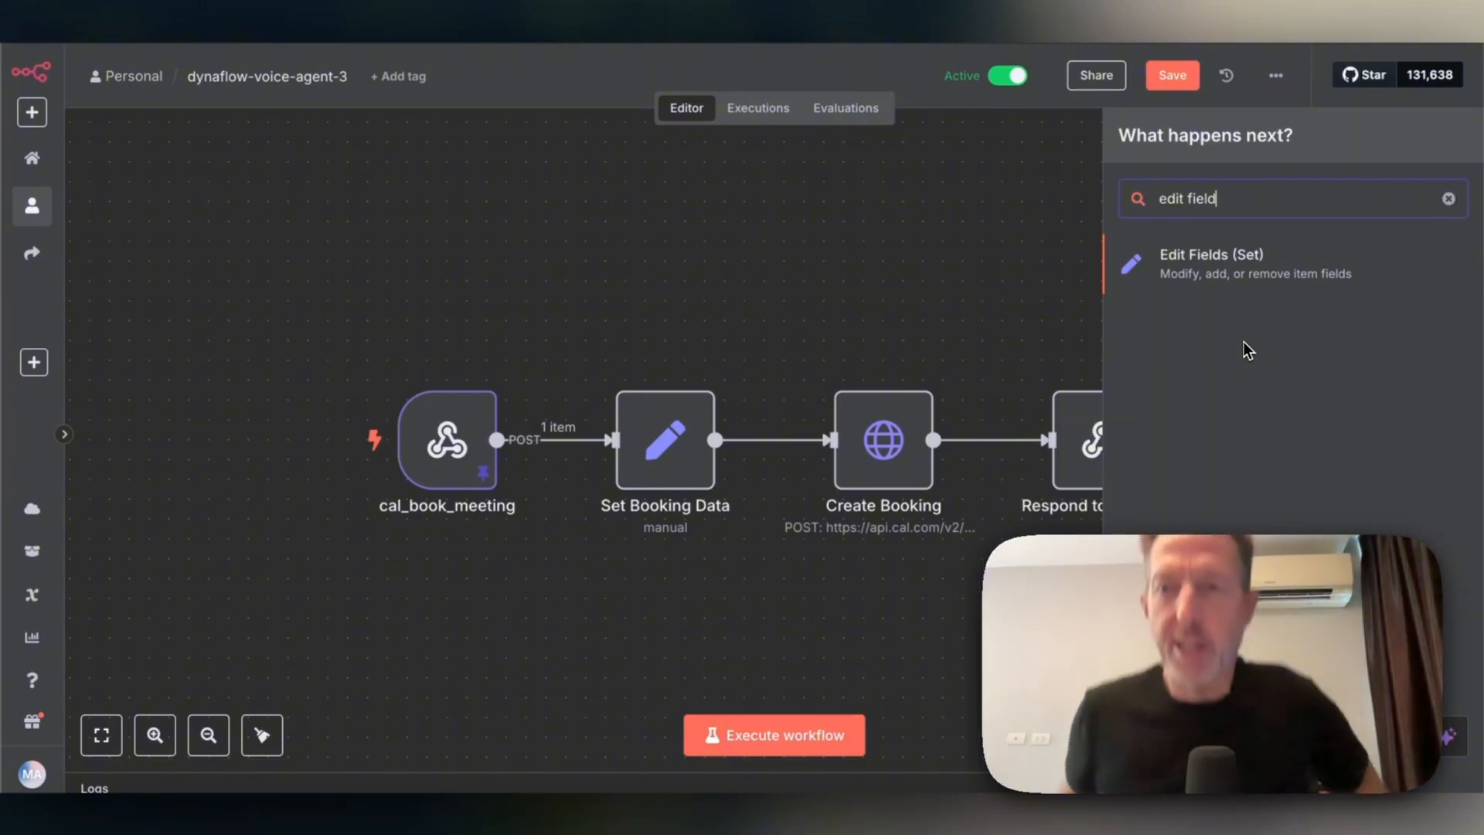
pyautogui.press('Return')
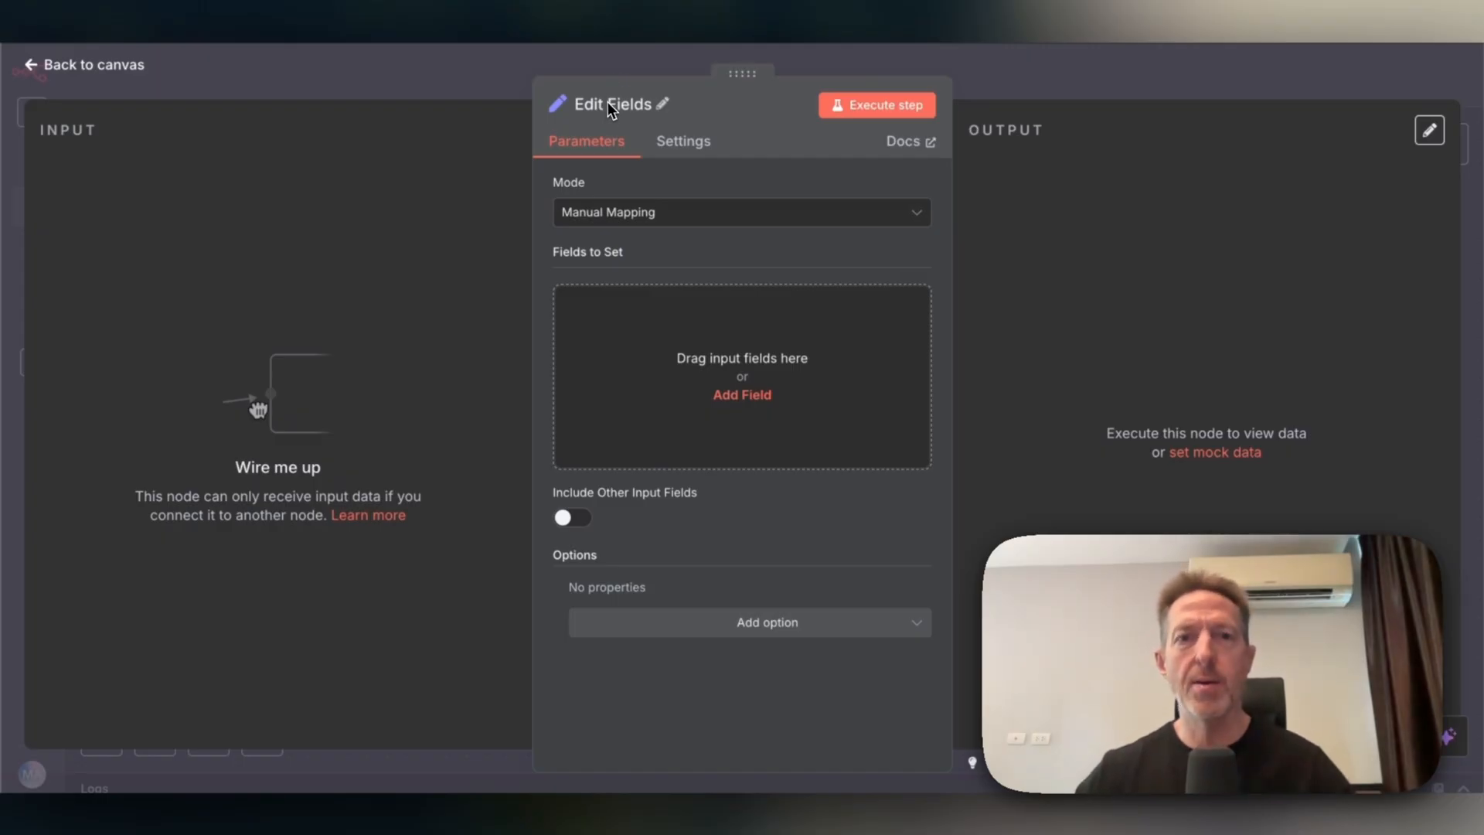
# Rename the new Edit Fields node to 'Set Booking Data' and check its mapping mode.
pyautogui.click(661, 107)
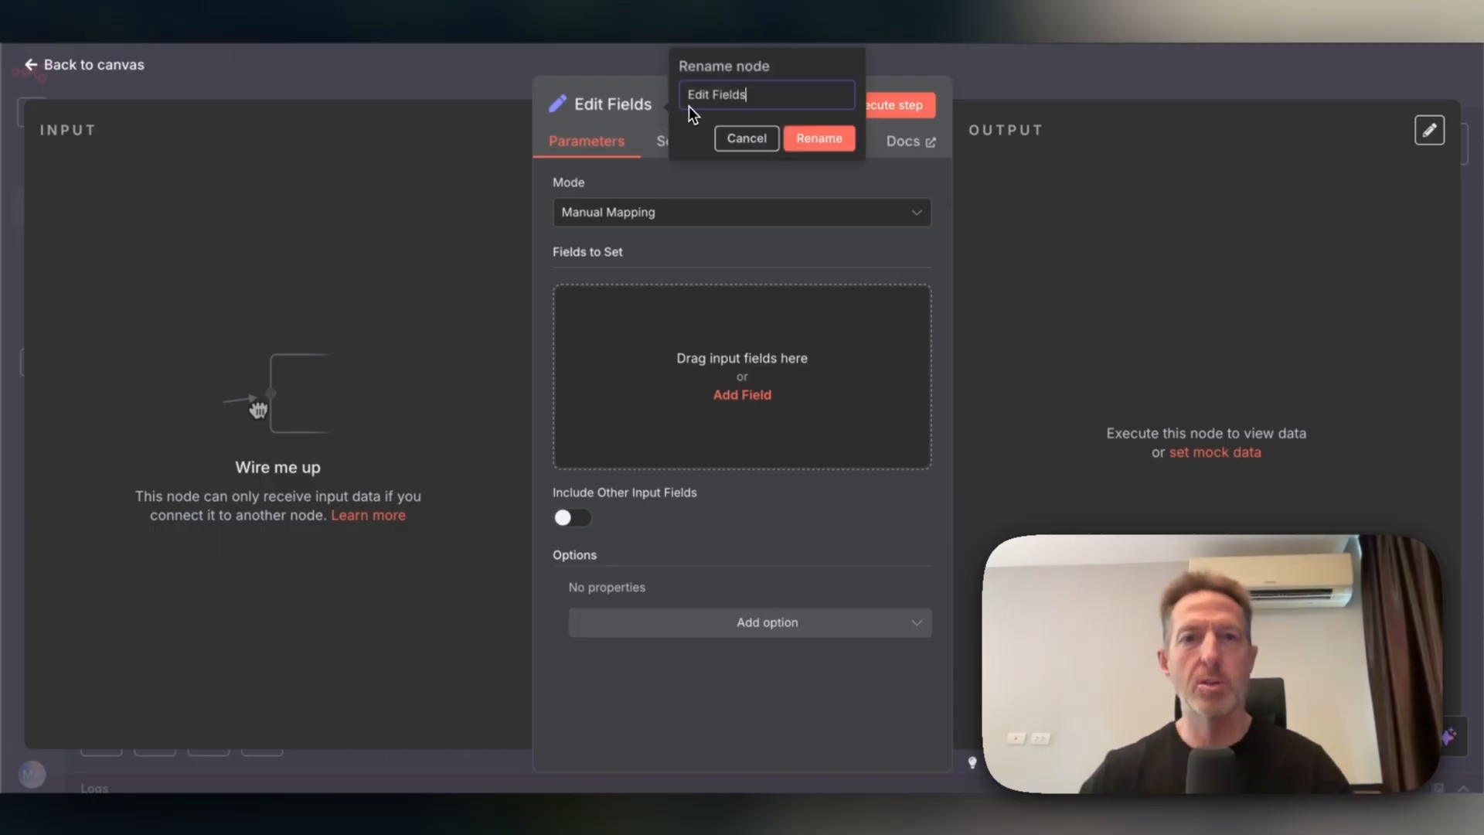
pyautogui.write('S')
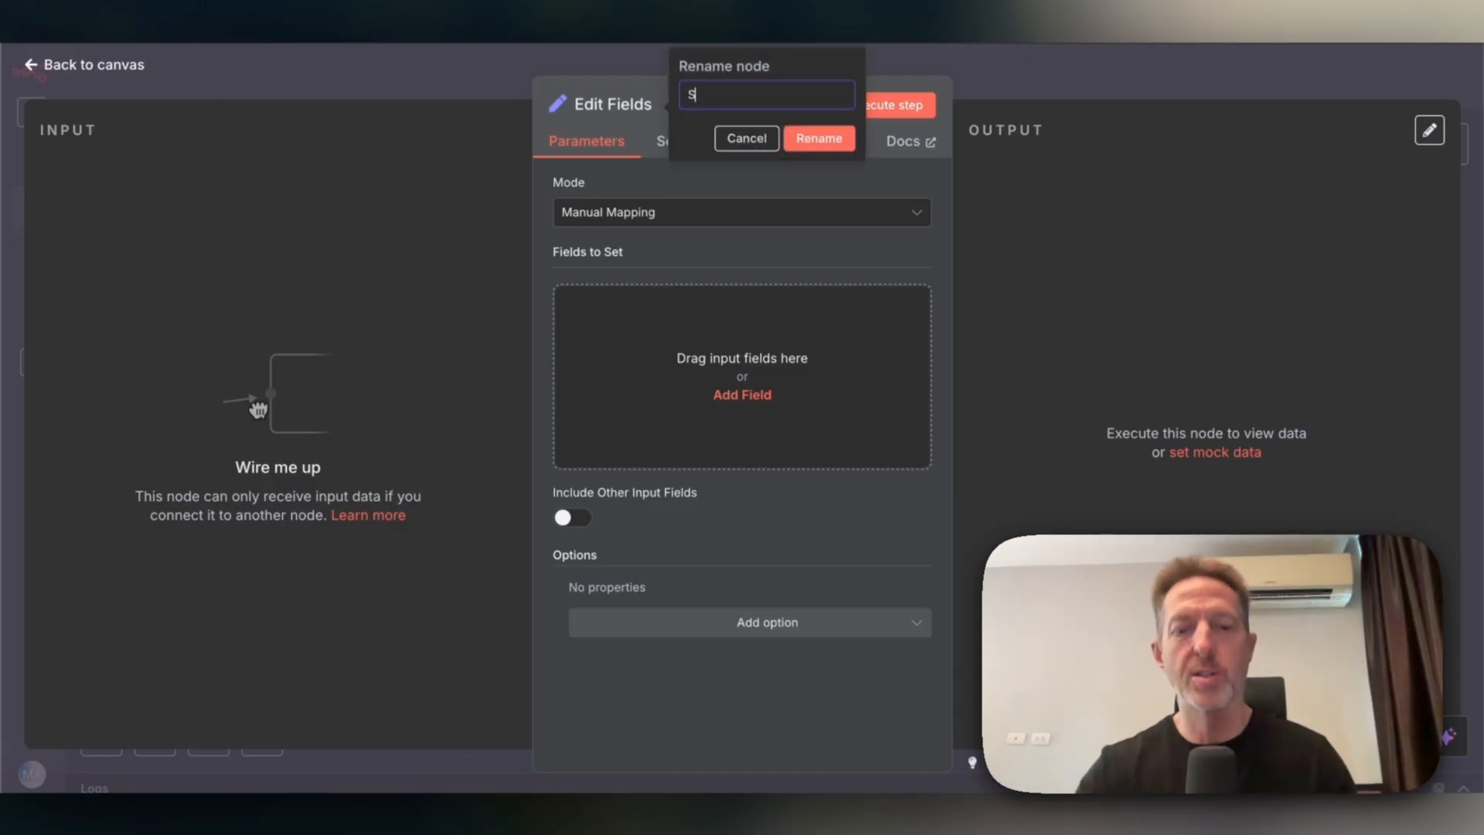
pyautogui.write('eet Booking')
pyautogui.hotkey('ctrl', 'a')
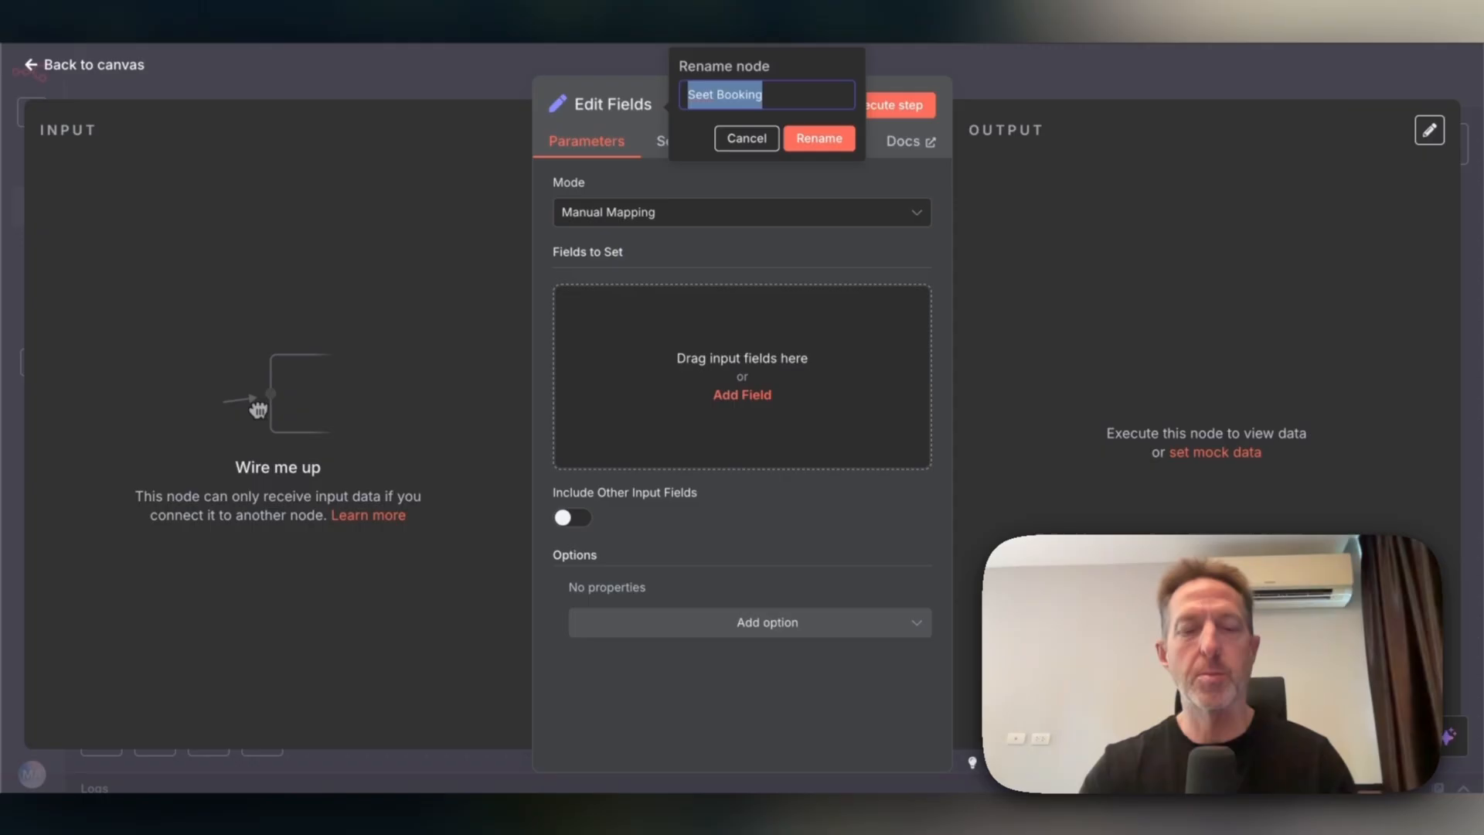
pyautogui.write('Set')
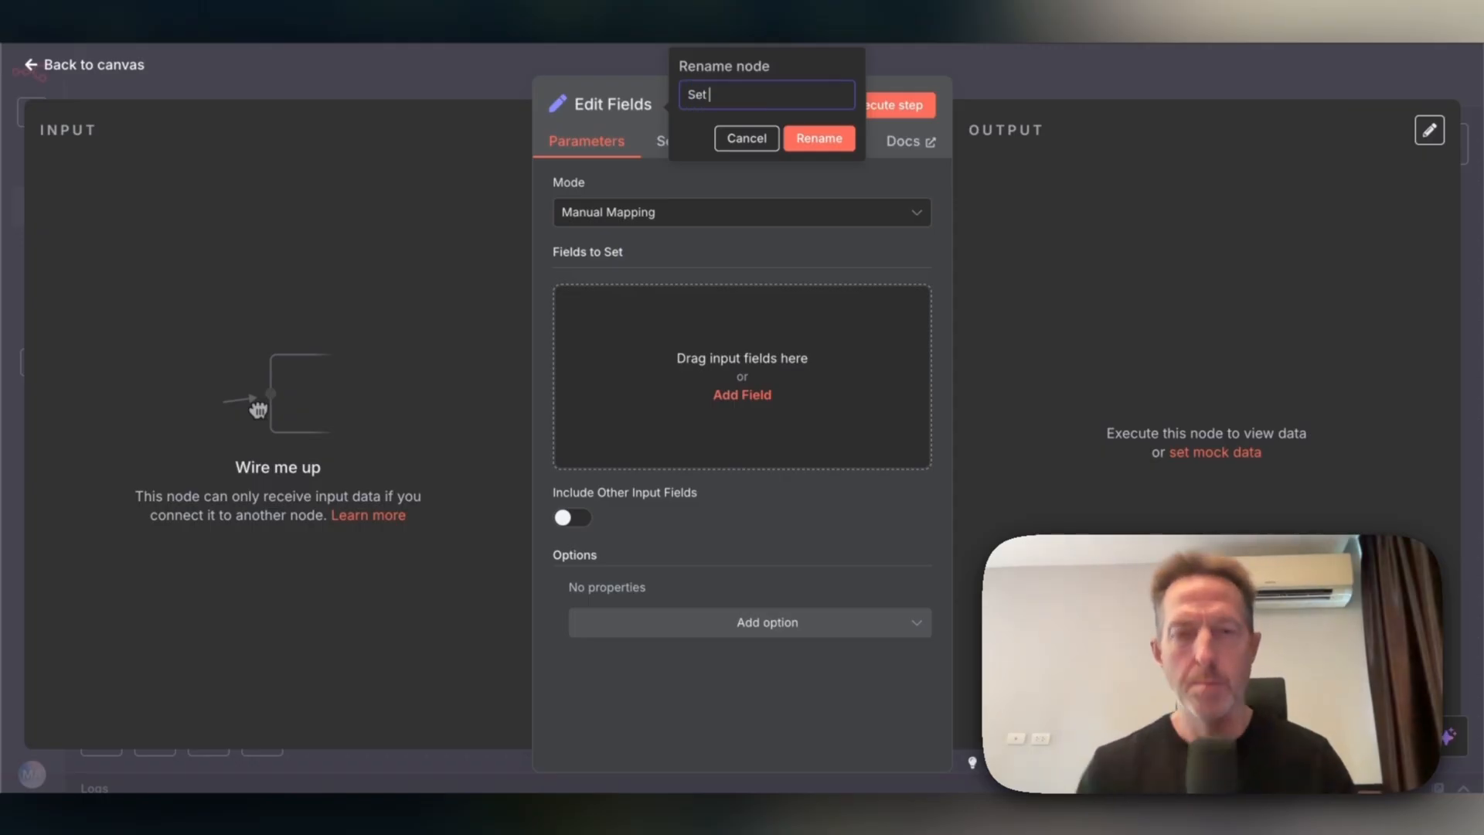
pyautogui.write(' Boo')
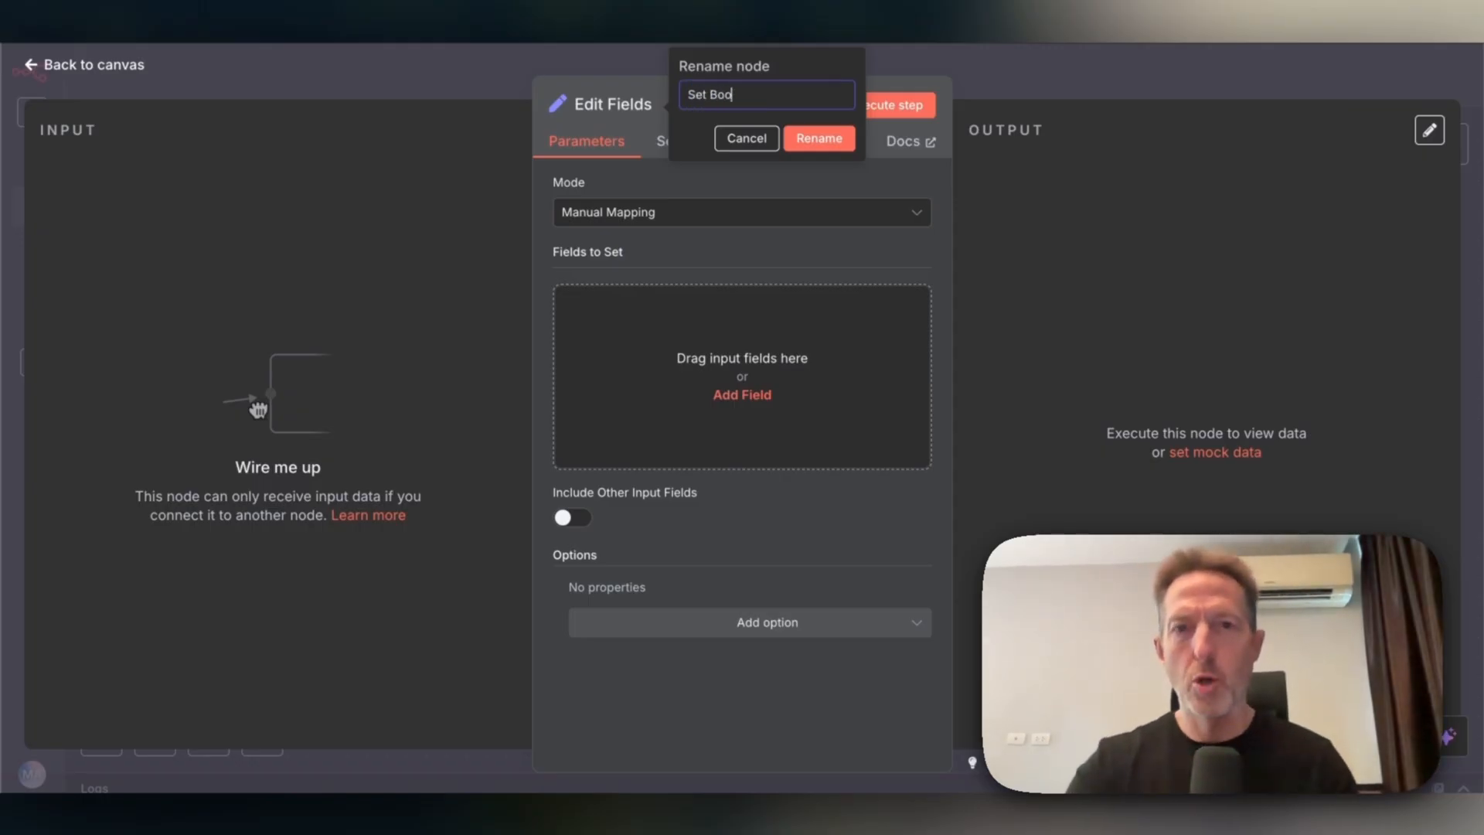
pyautogui.write('king Data')
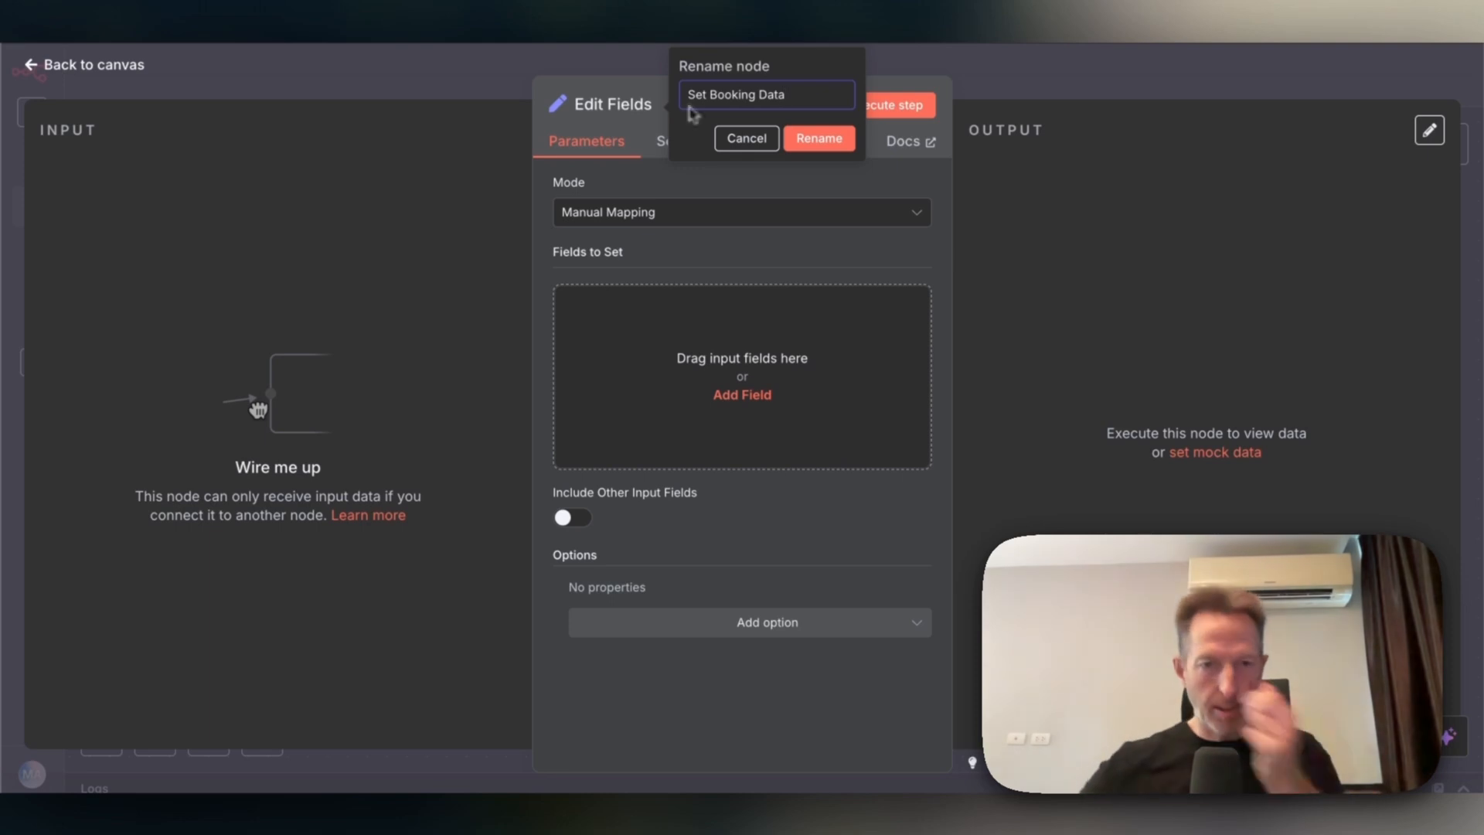
pyautogui.press('Return')
pyautogui.click(724, 212)
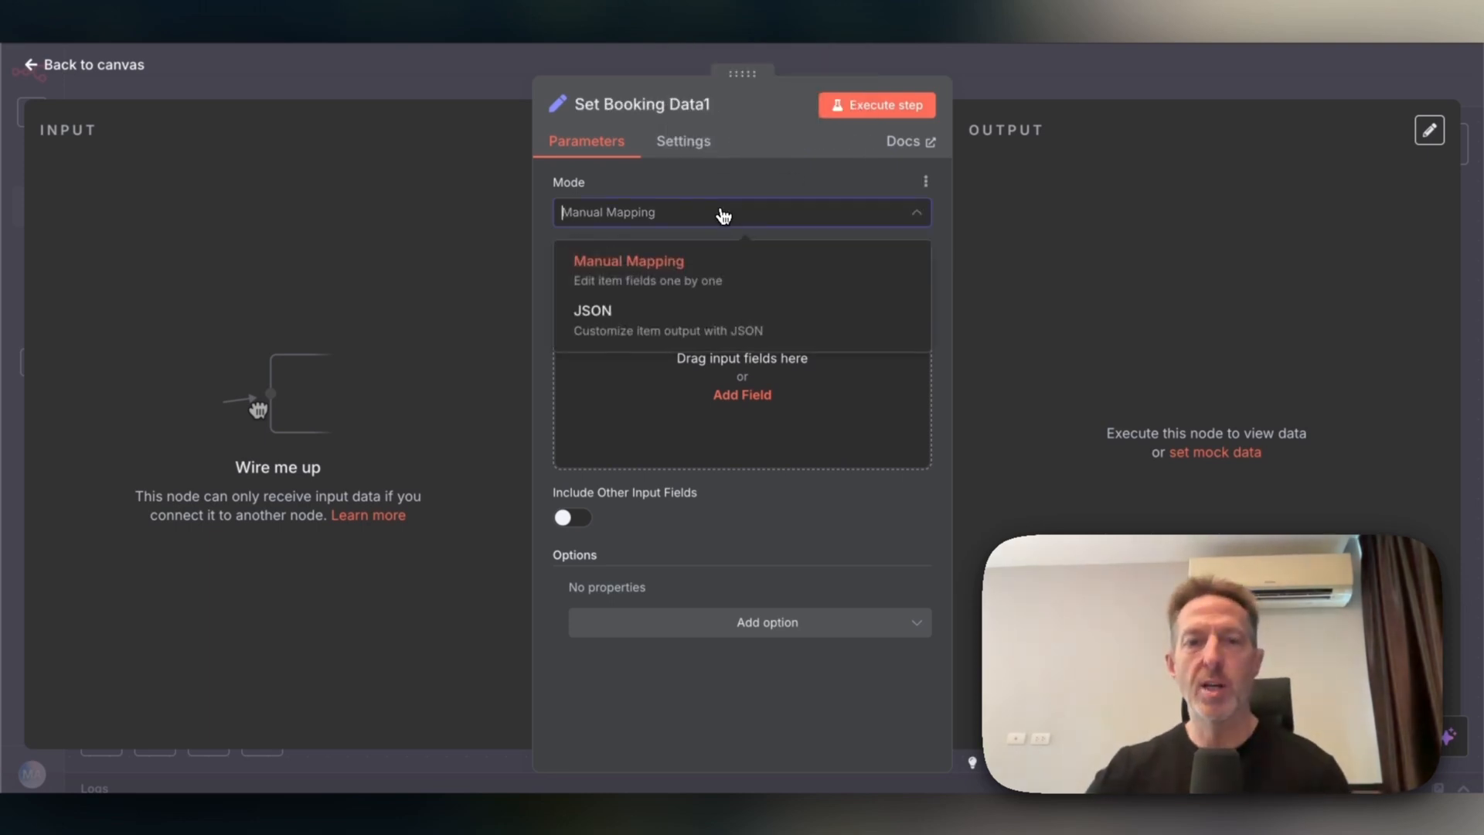
# Keep Manual Mapping and add a 'start' field mapped to {{ $json.body.args.appointment_available_ts }}.
pyautogui.click(734, 182)
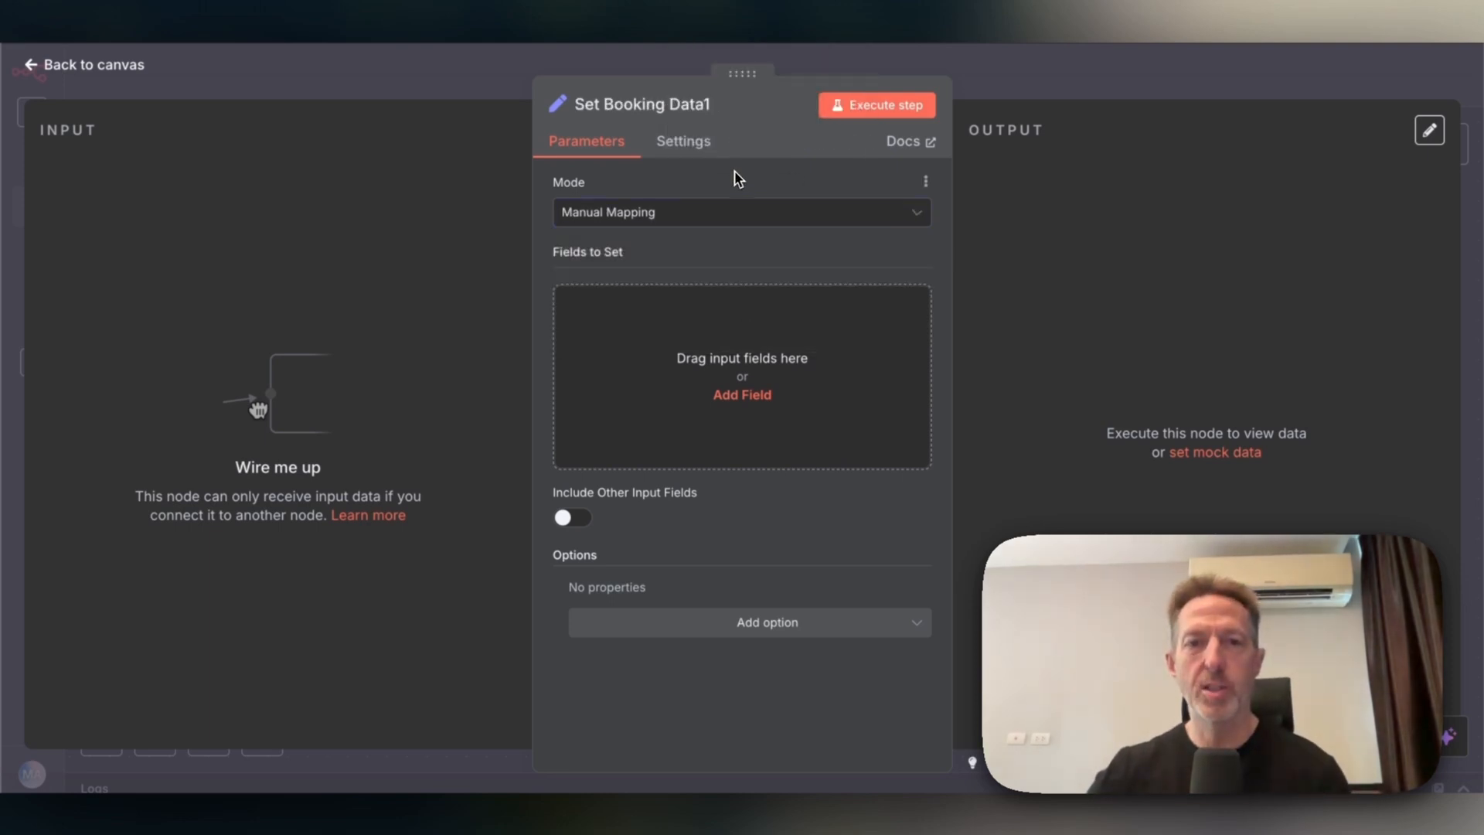
pyautogui.click(740, 397)
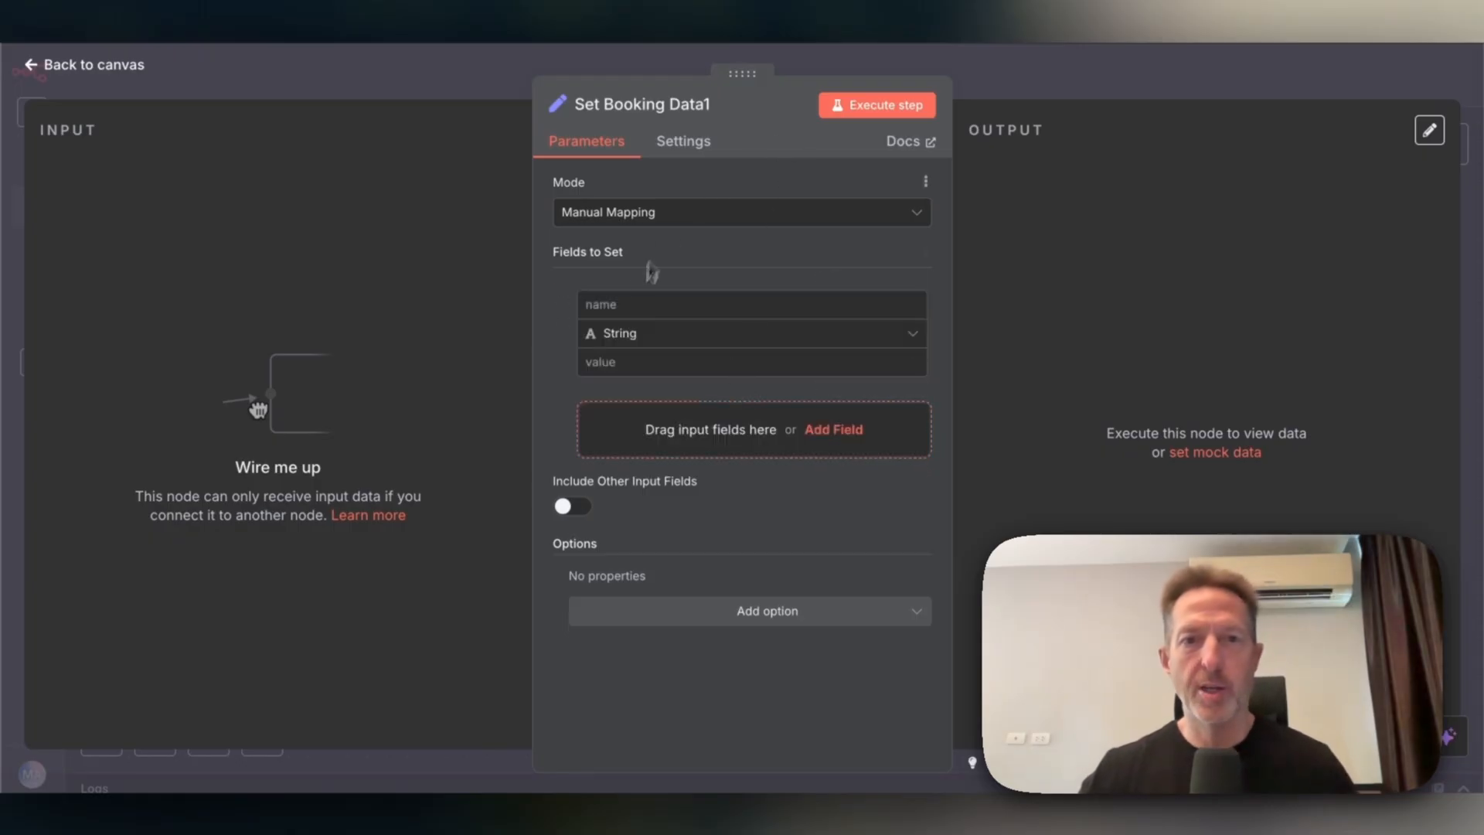
pyautogui.click(626, 305)
pyautogui.write('start')
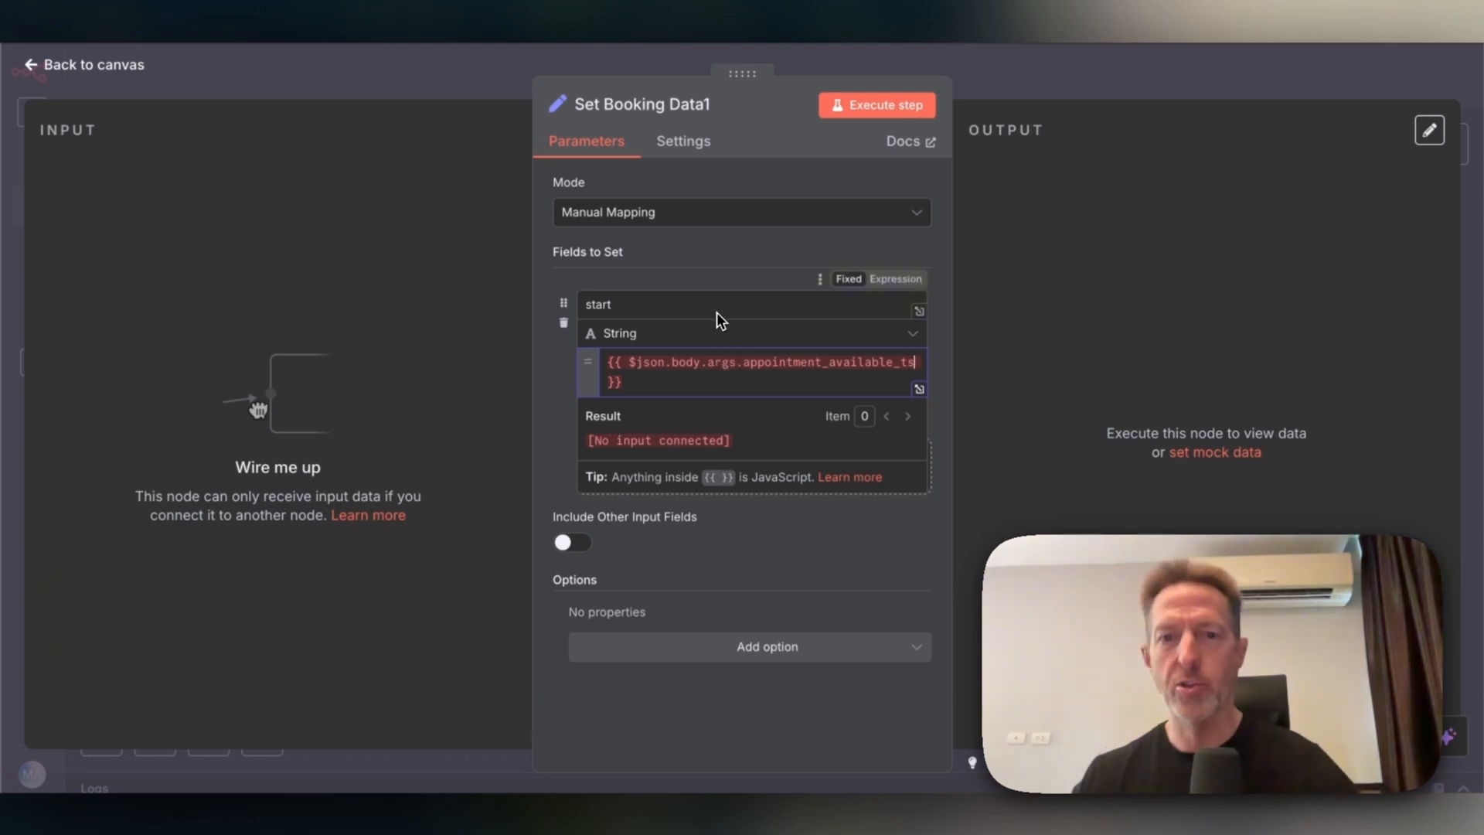
pyautogui.click(804, 549)
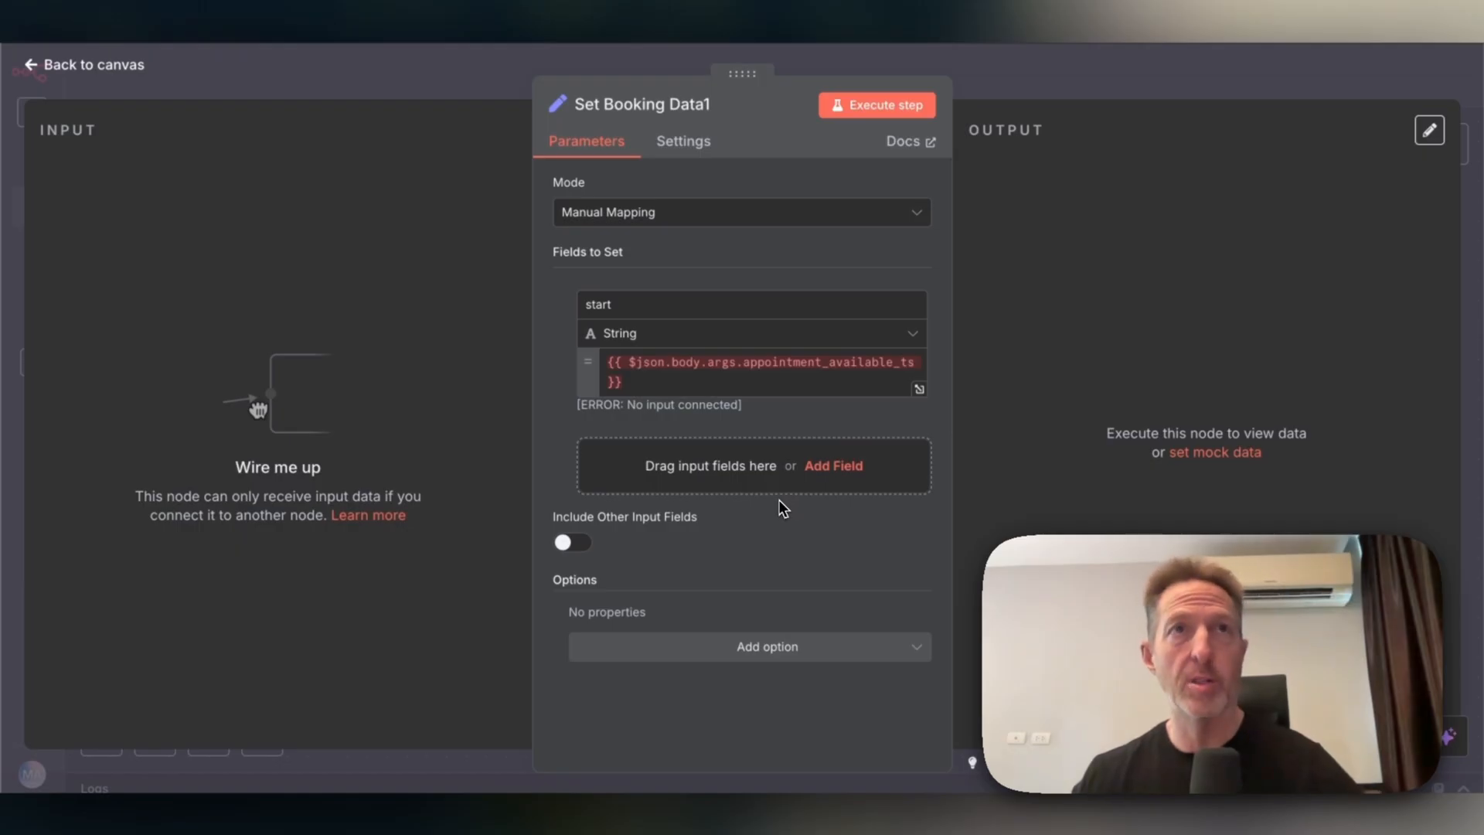
pyautogui.click(818, 468)
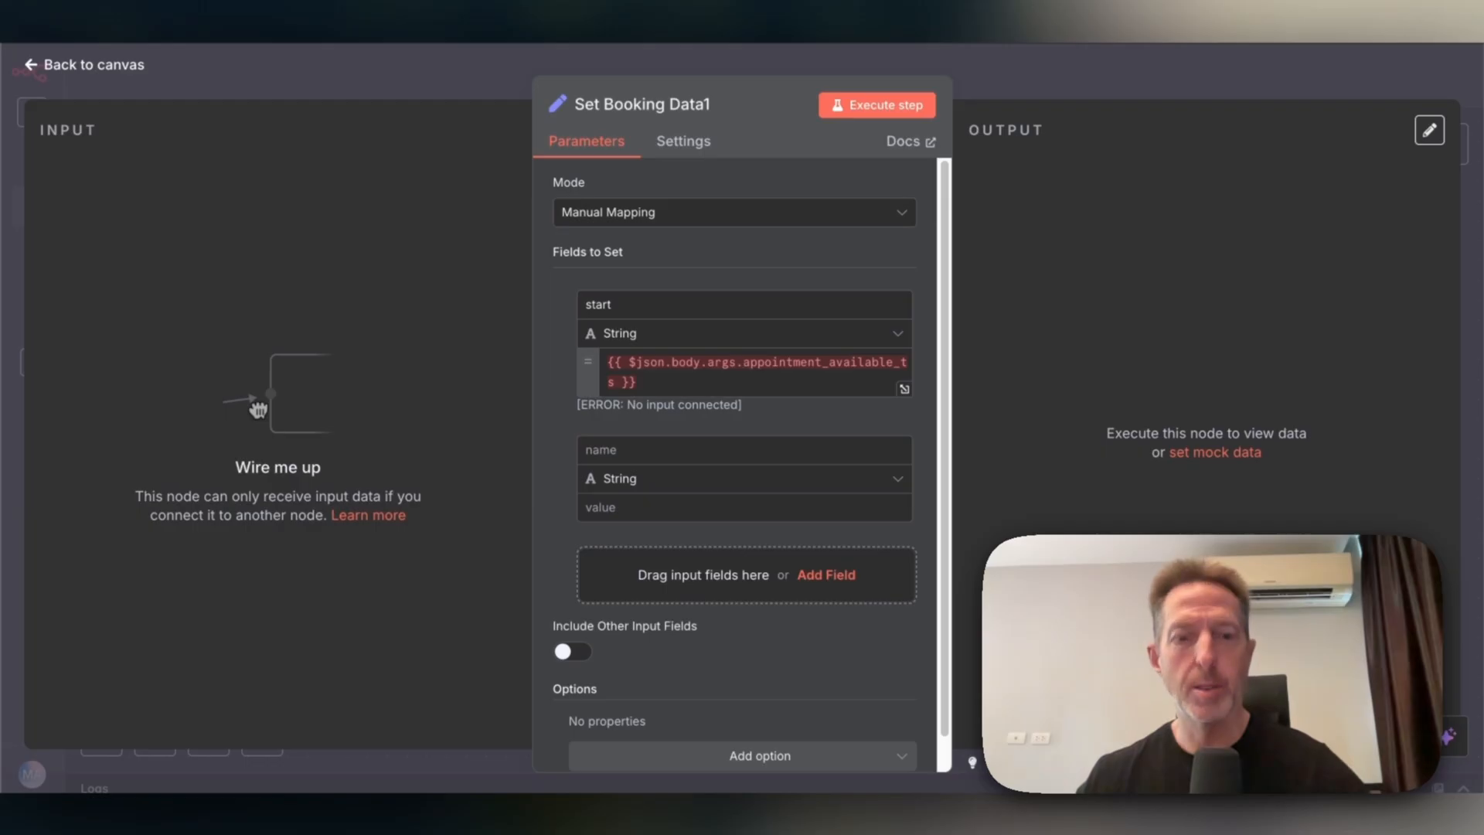
pyautogui.click(653, 446)
pyautogui.write('attendee.email')
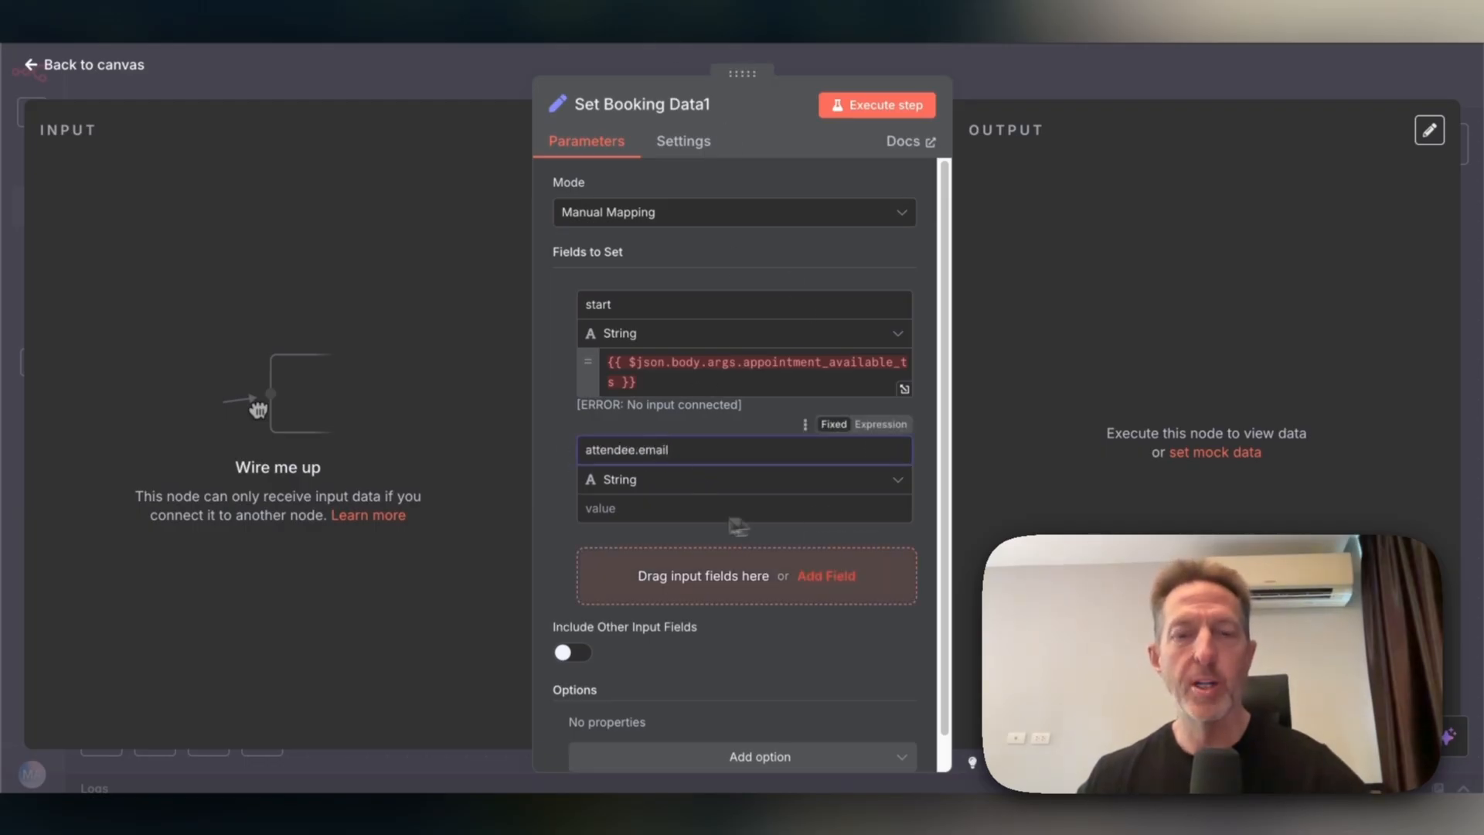
pyautogui.click(661, 510)
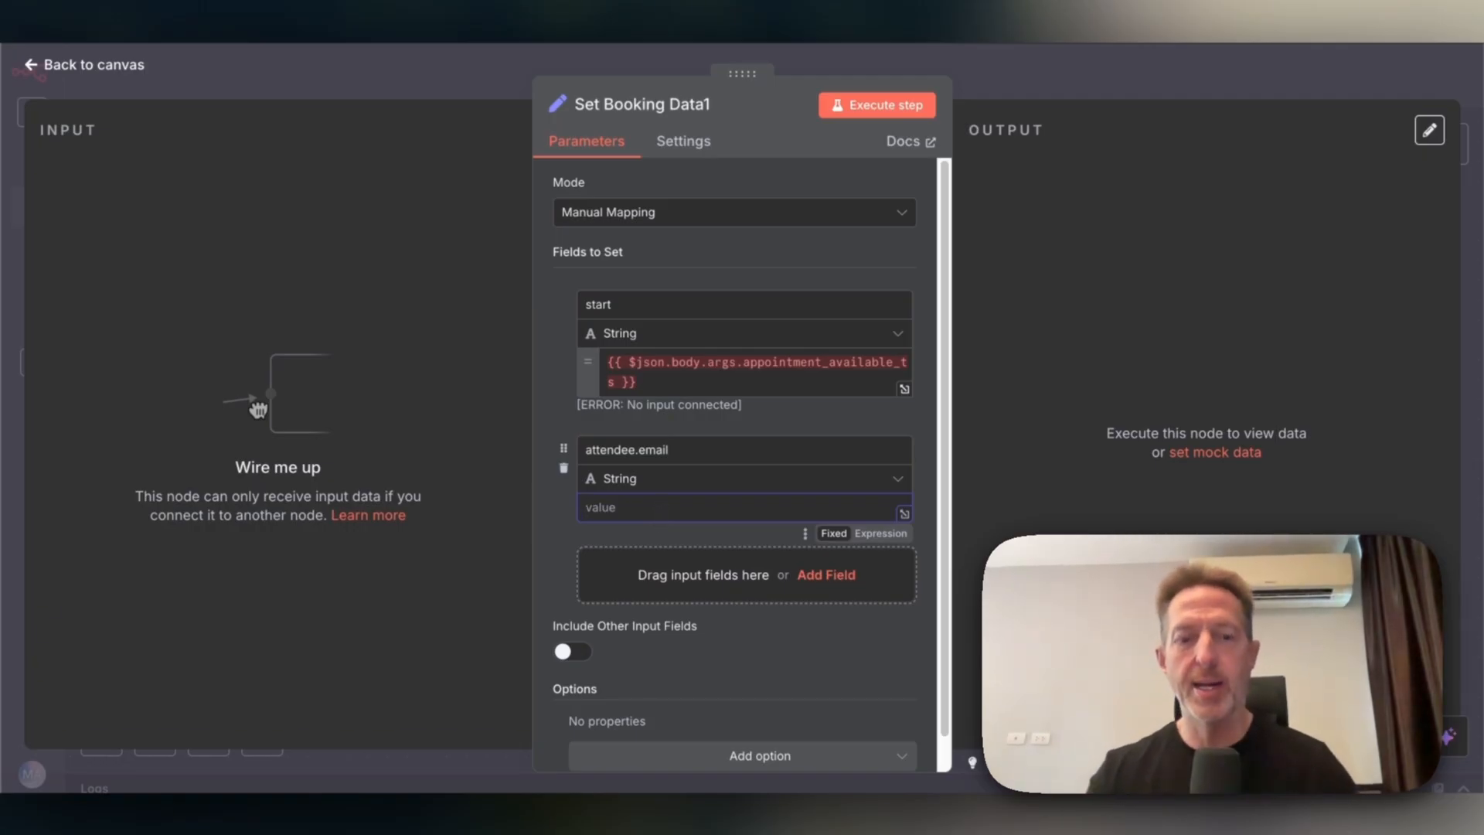
pyautogui.write('test')
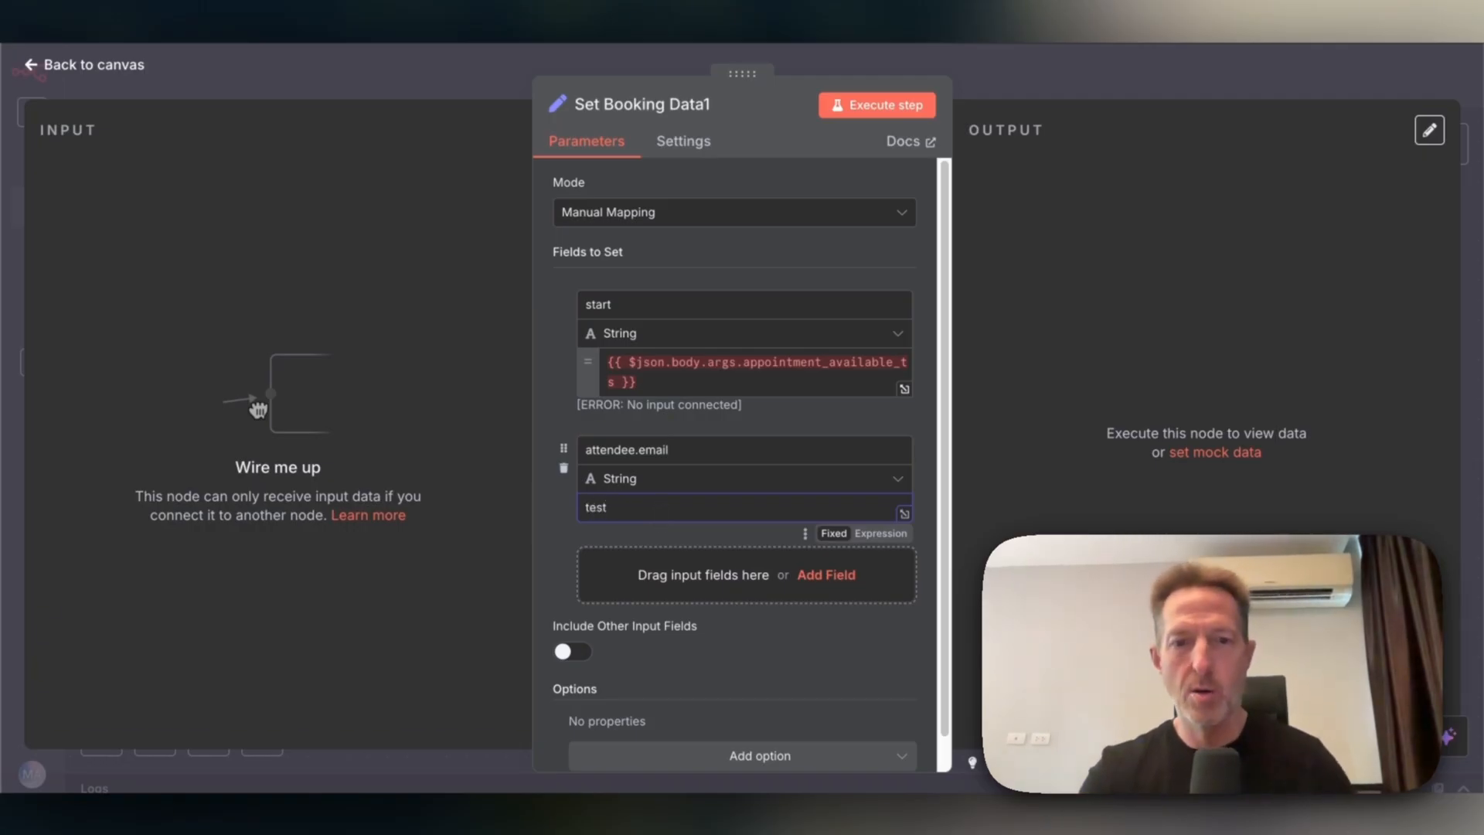
pyautogui.write('@')
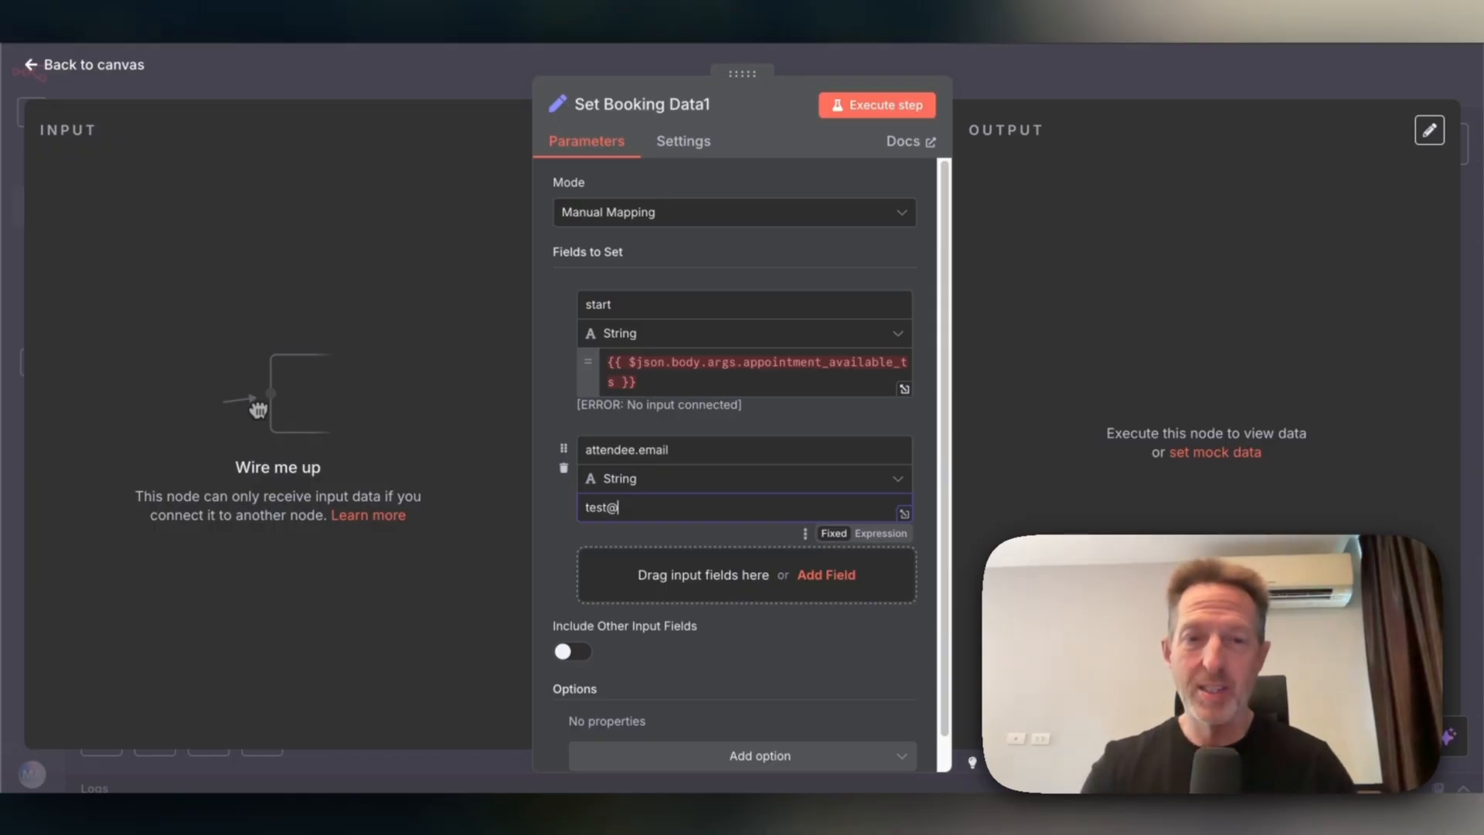
pyautogui.write('test.com')
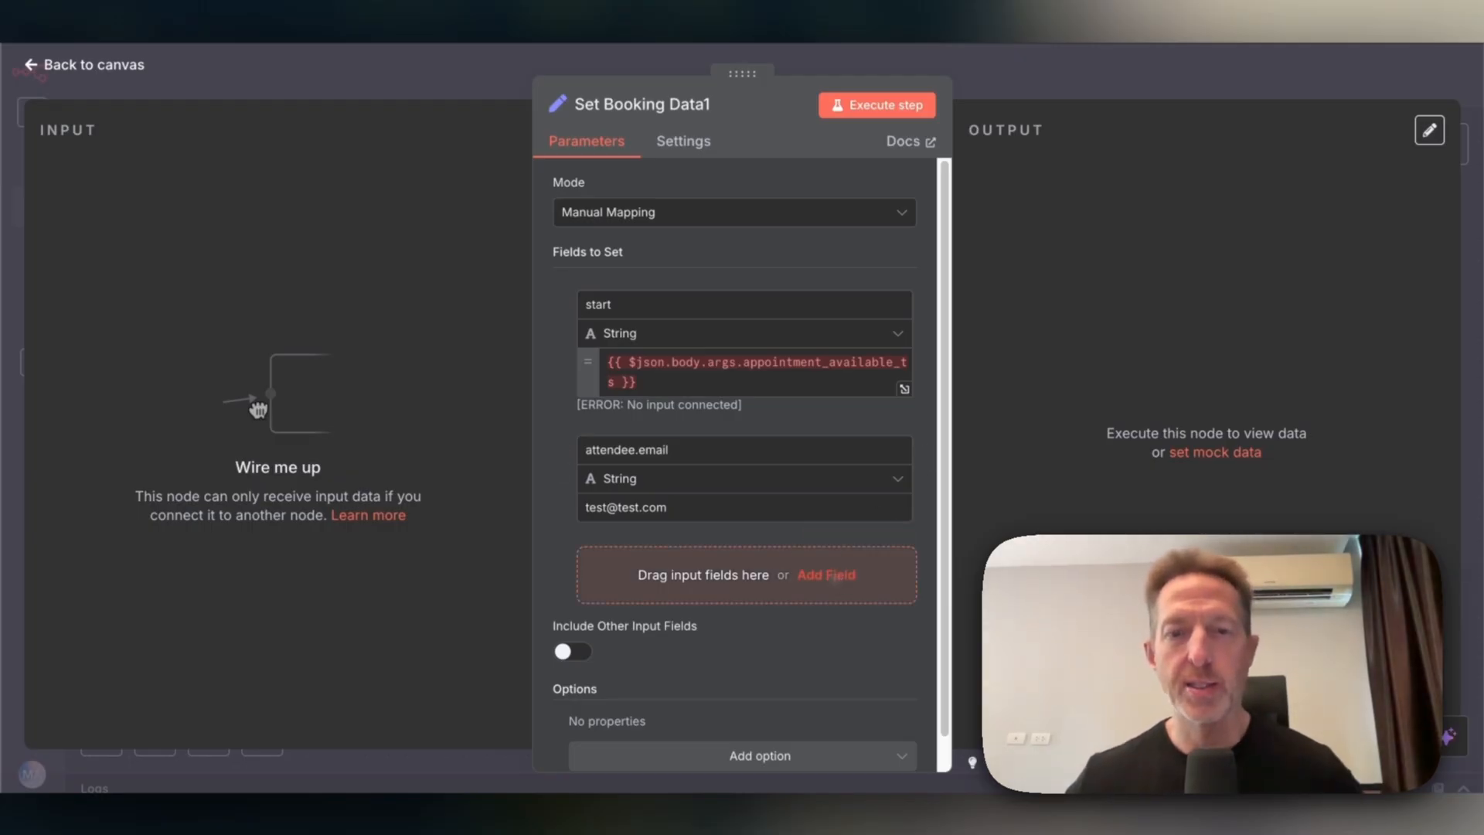
# Add an attendee.timeZone field set to America/New_York.
pyautogui.click(832, 576)
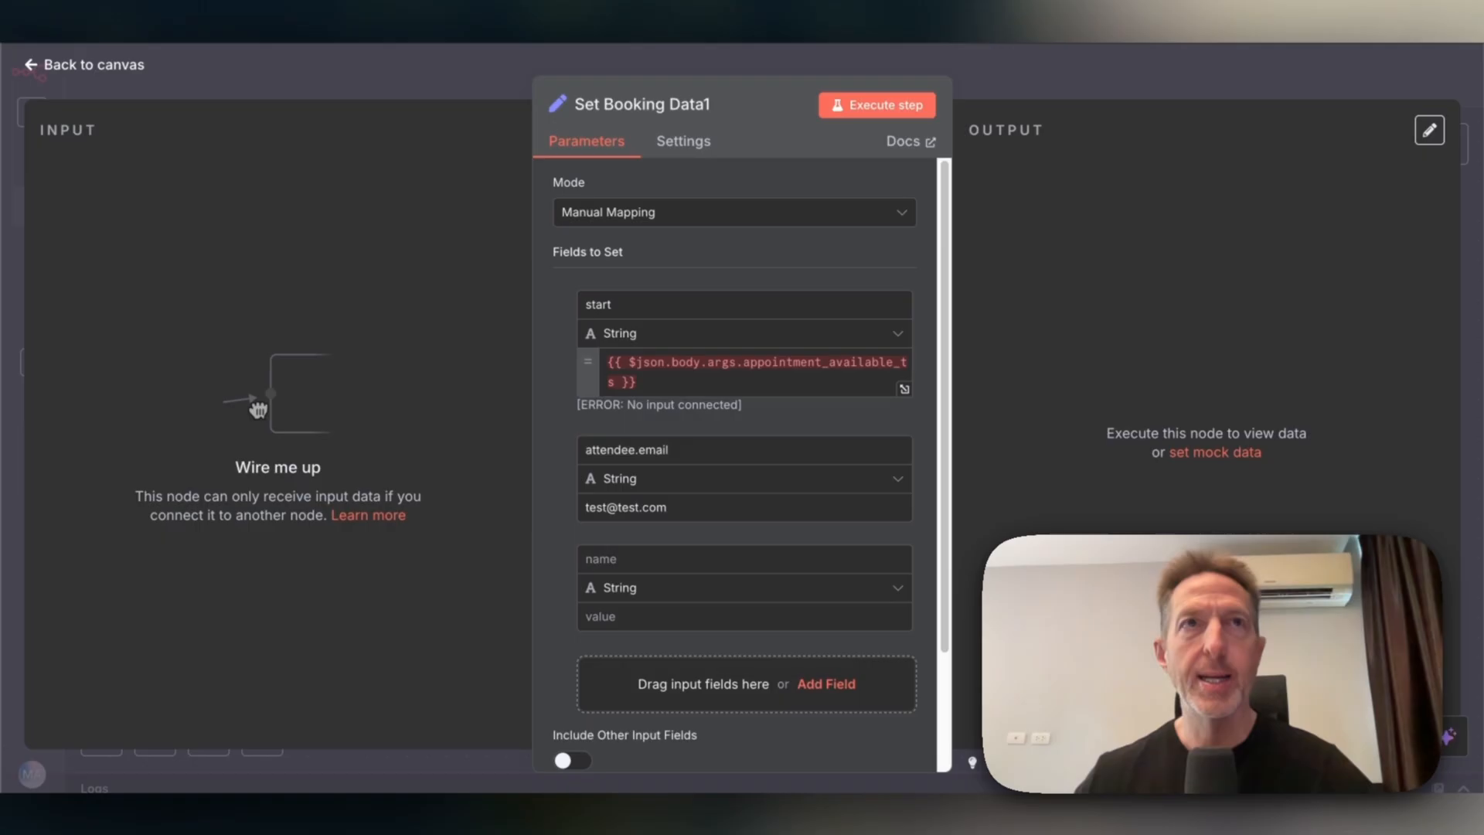
pyautogui.click(649, 560)
pyautogui.write('attendee.timeZone')
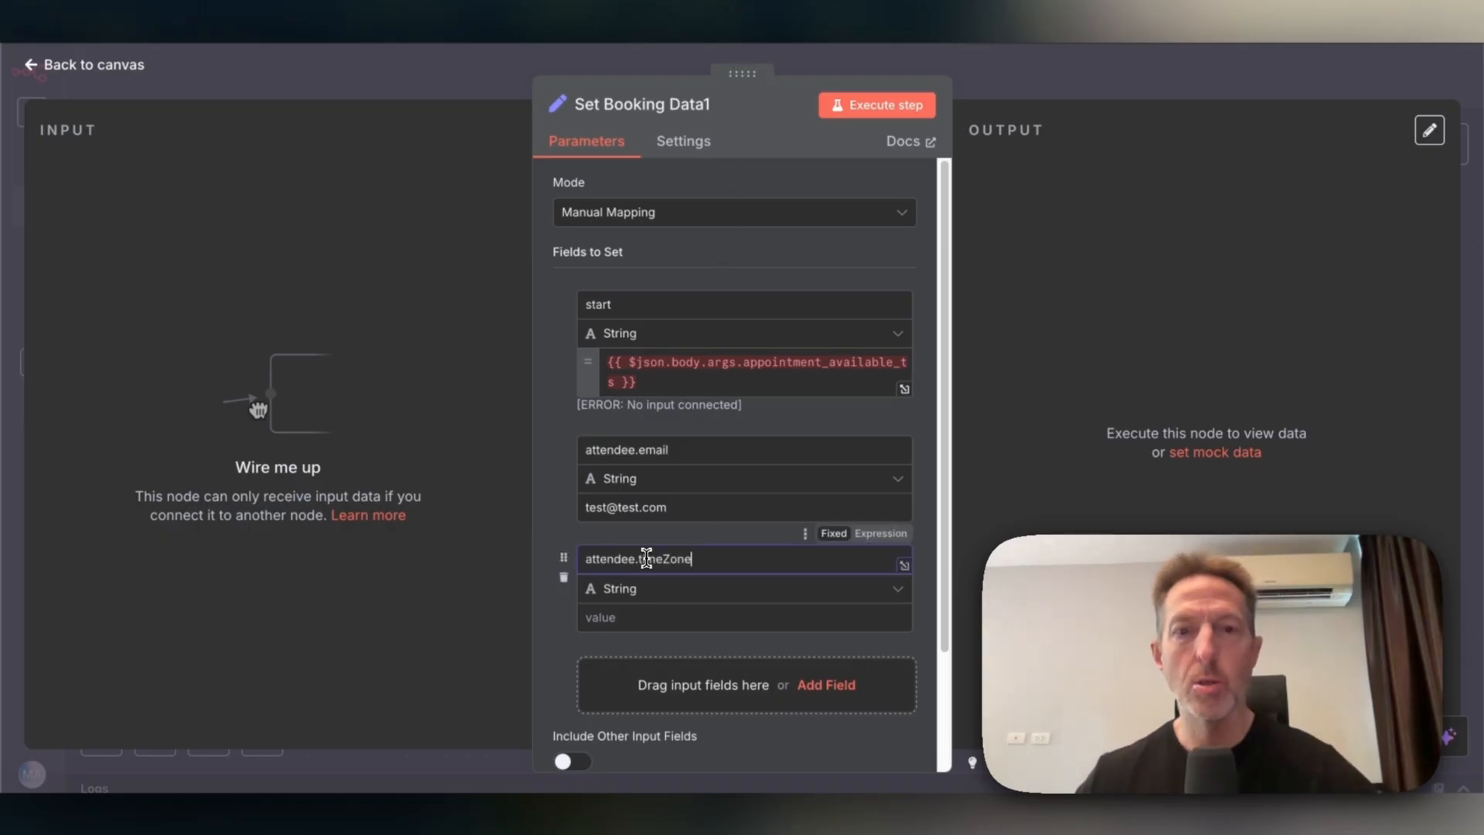
pyautogui.click(668, 44)
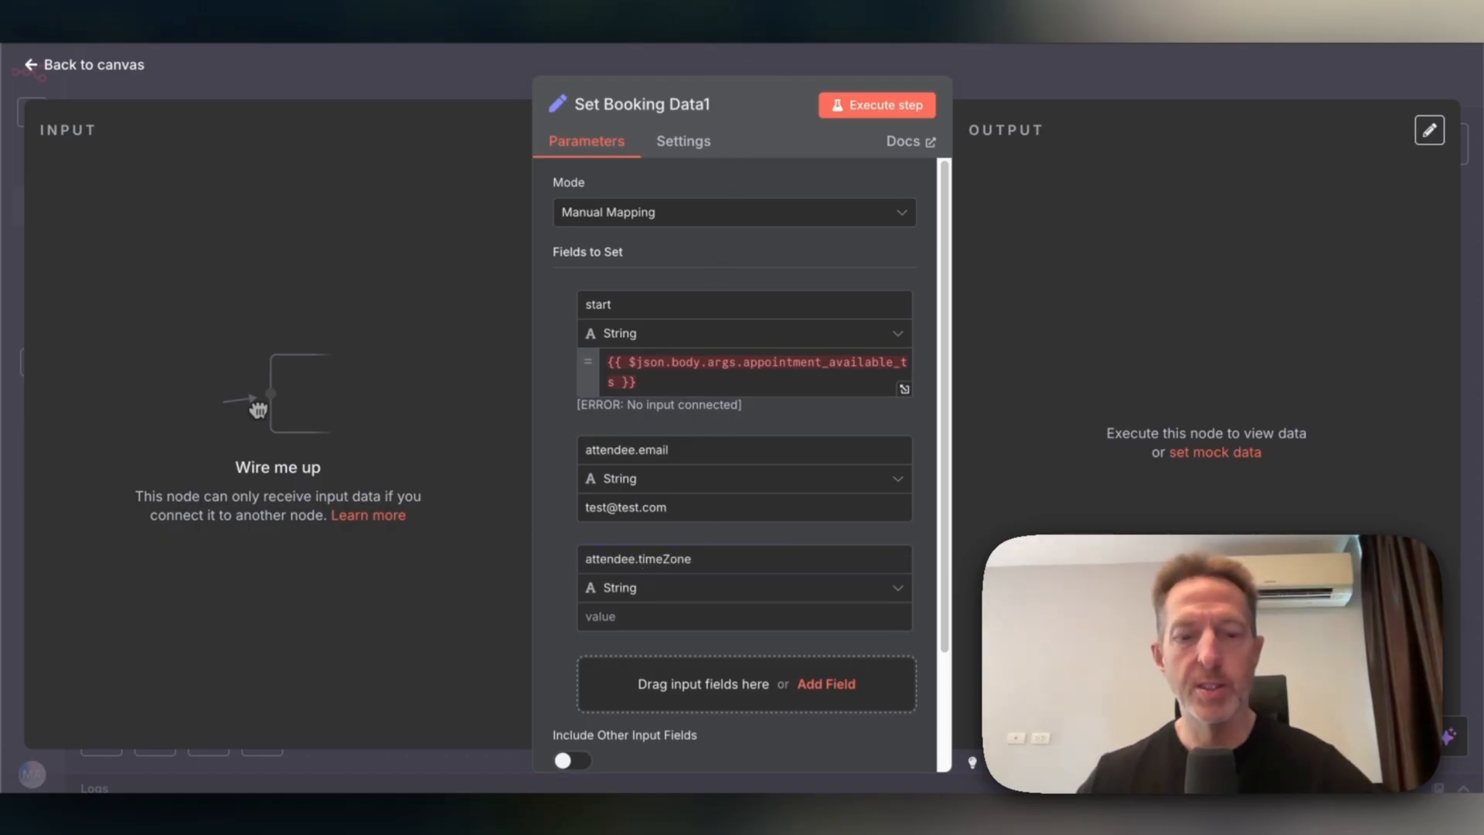
pyautogui.click(609, 616)
pyautogui.write('America/New_York')
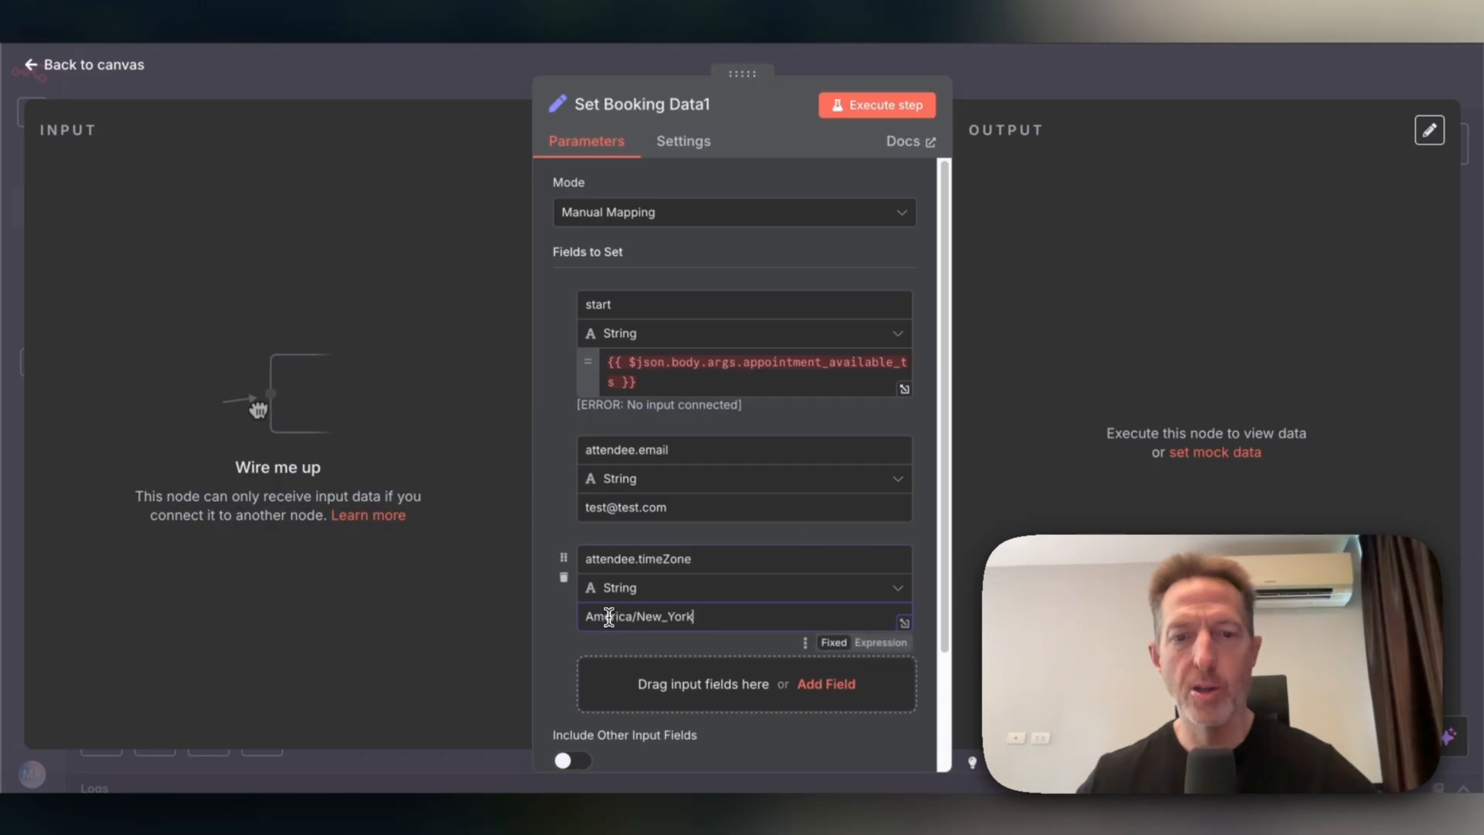
pyautogui.scroll(-2, 715, 548)
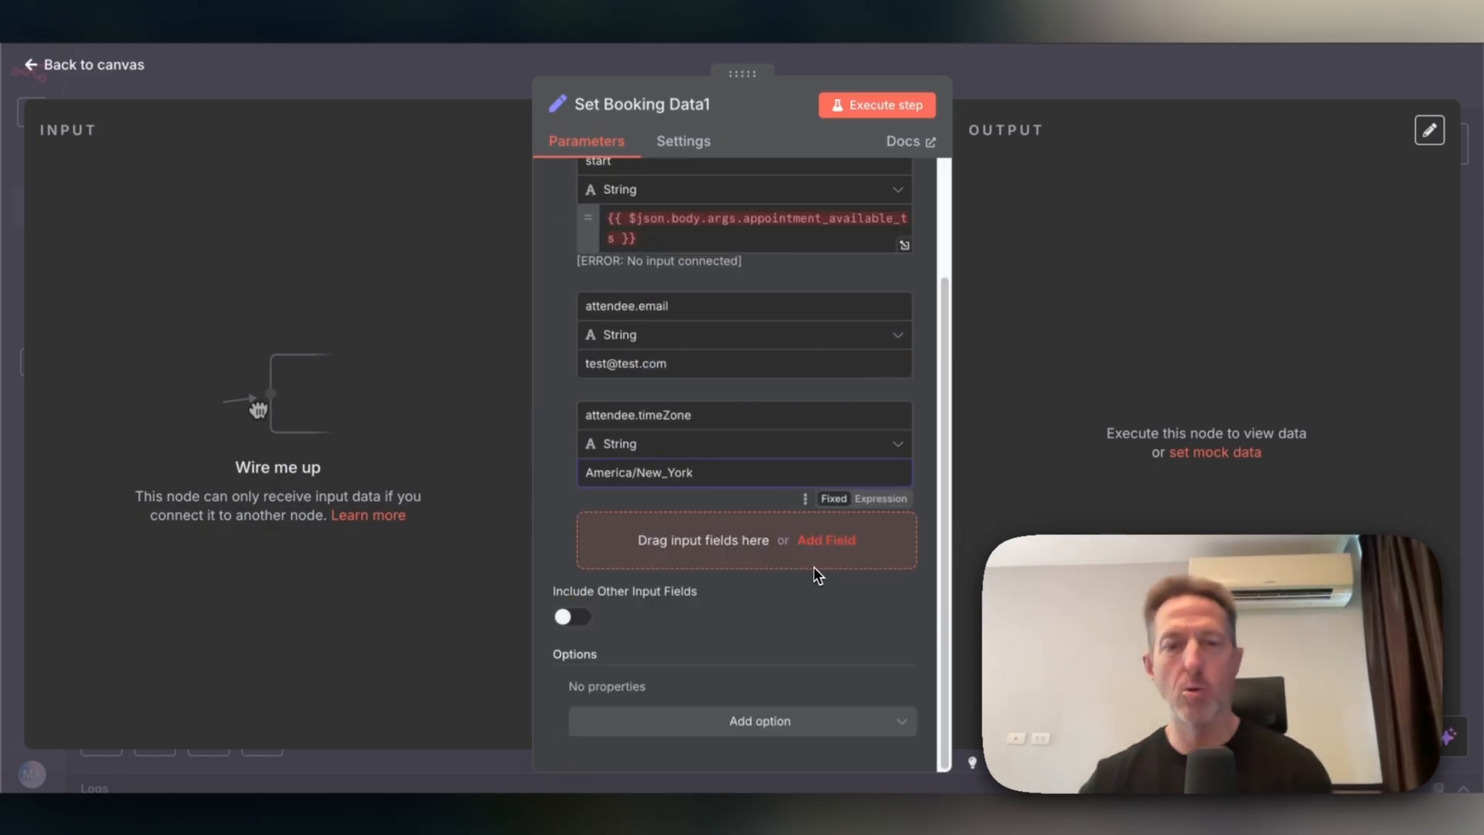
# Add an attendee.phoneNumber field mapped to {{ $json.body.call.from_number }}.
pyautogui.click(850, 544)
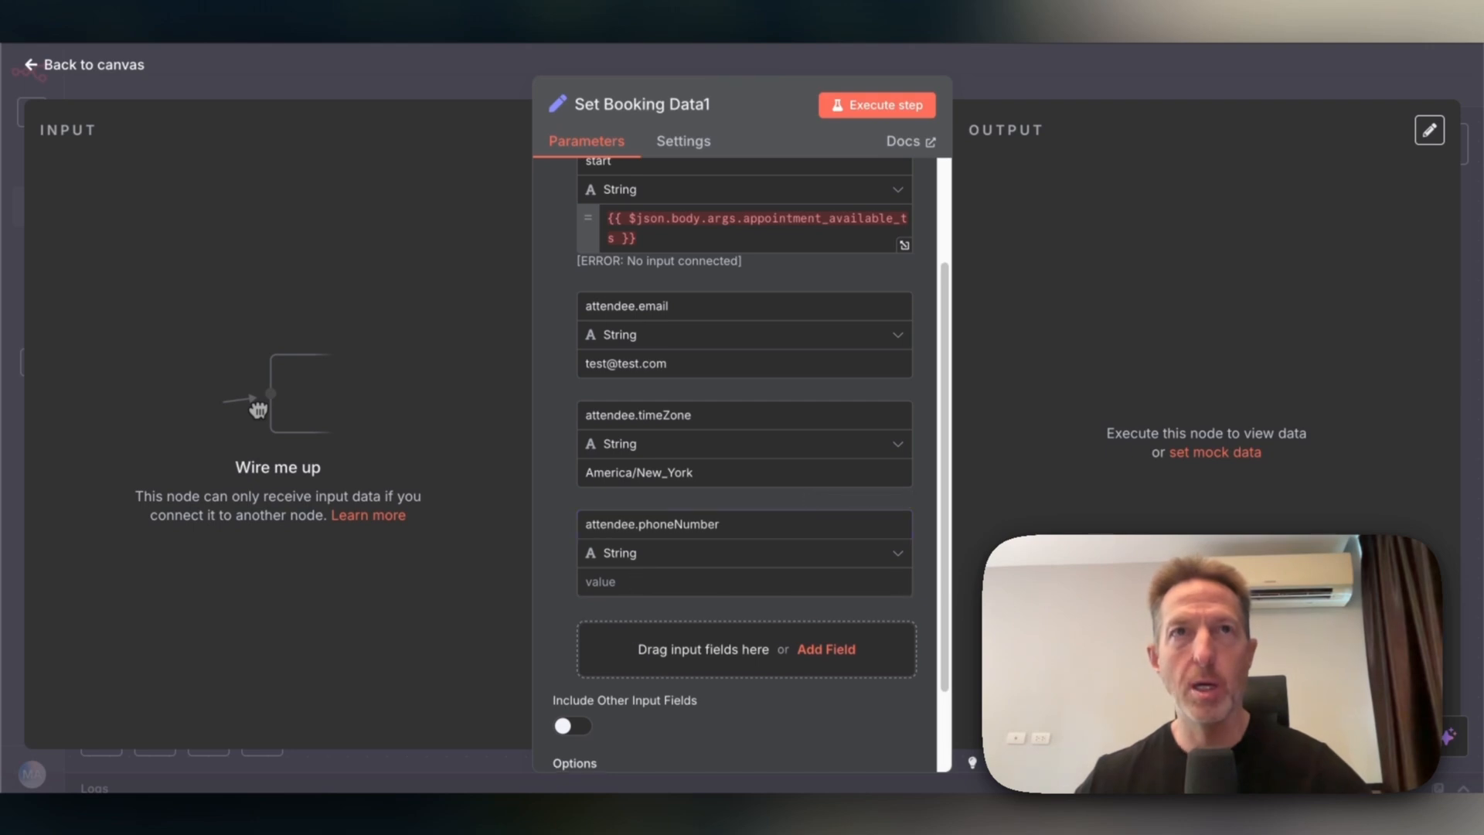
pyautogui.click(623, 581)
pyautogui.write('{{ $json.body.call.from_number }}')
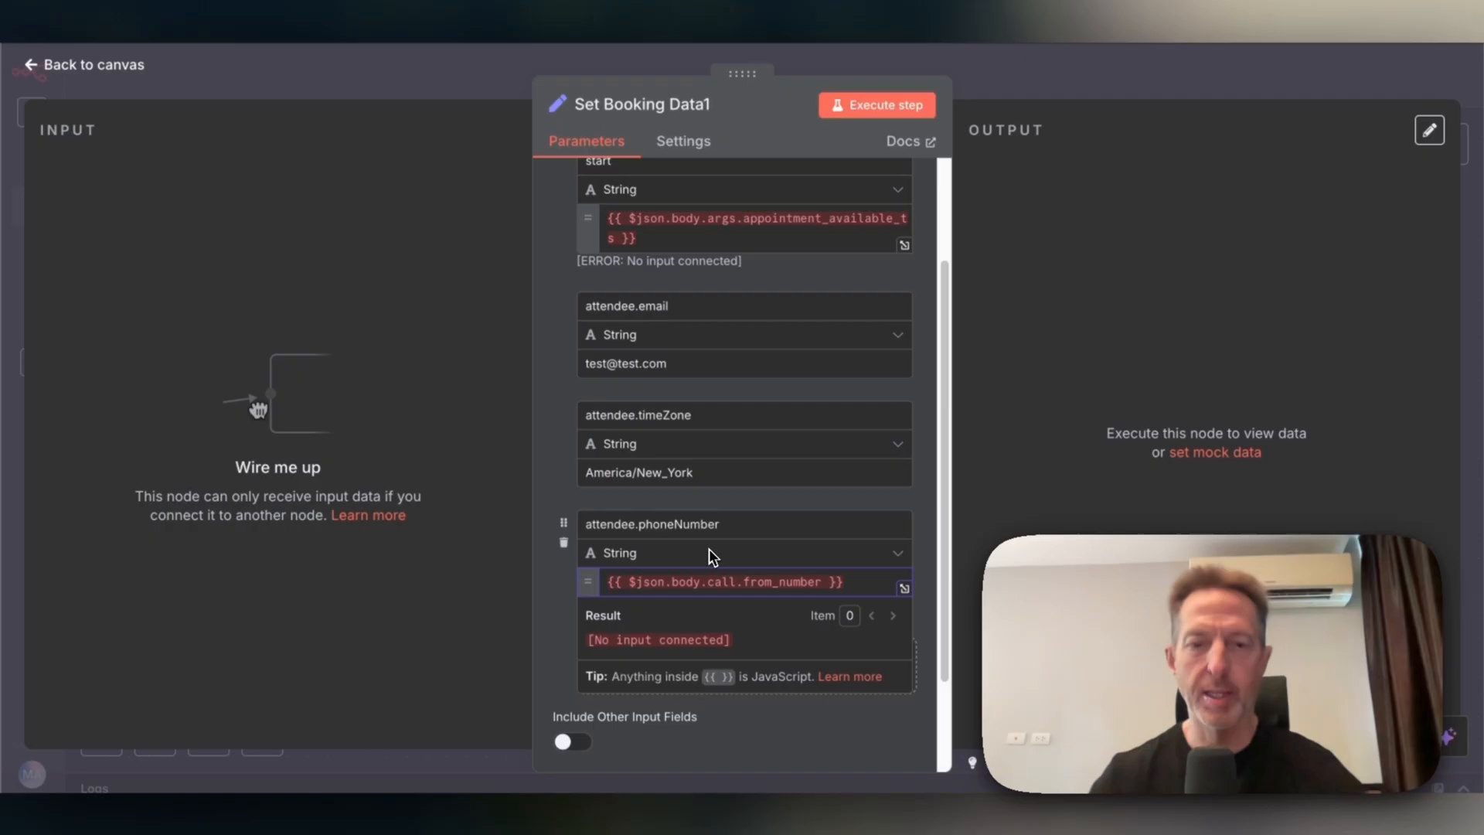
pyautogui.scroll(-1, 708, 548)
pyautogui.scroll(-2, 708, 548)
pyautogui.click(734, 638)
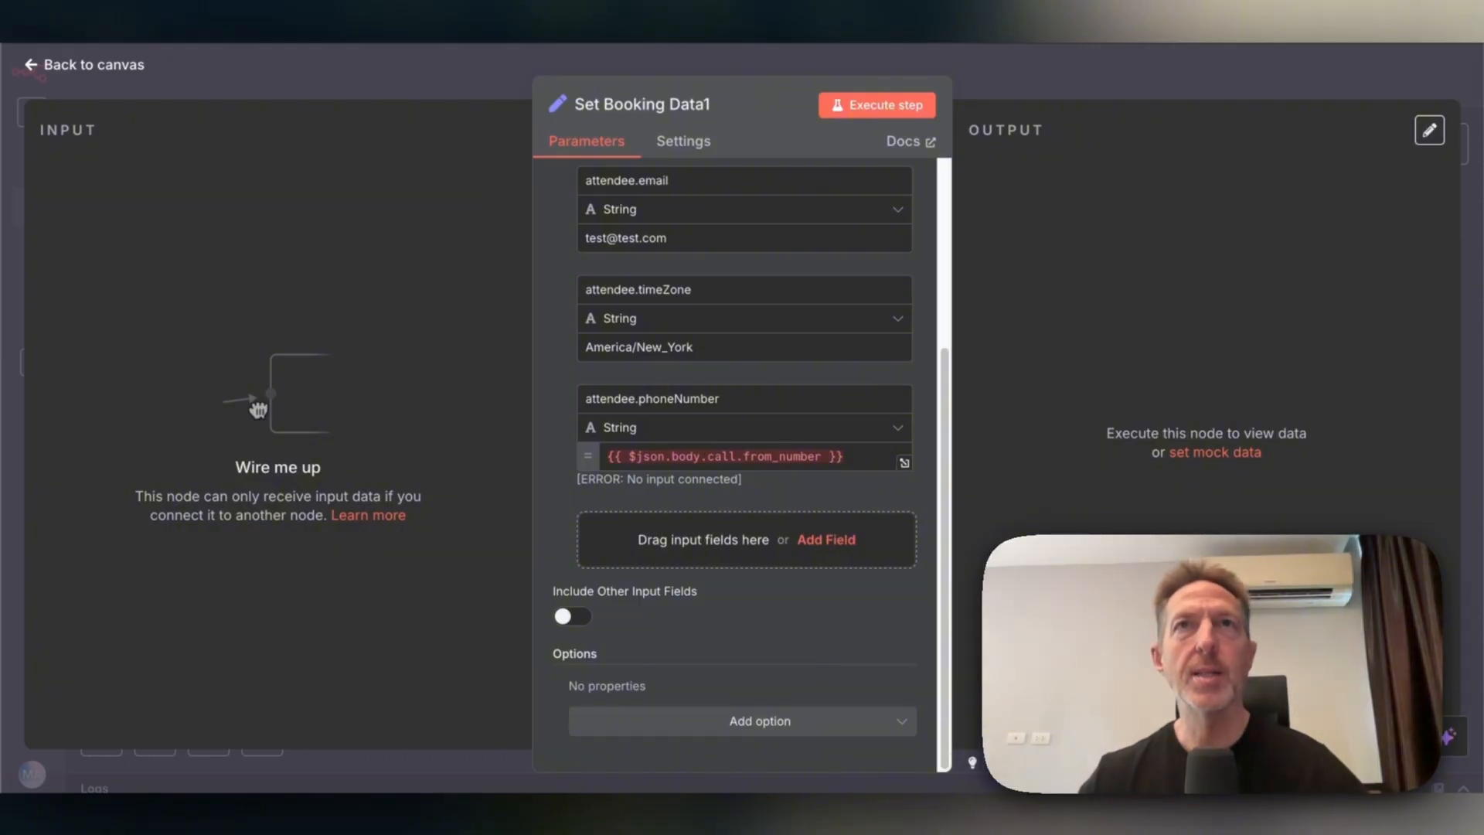
# Add an eventTypeId field set to 2698876, then switch to the Cal.com tab.
pyautogui.click(844, 551)
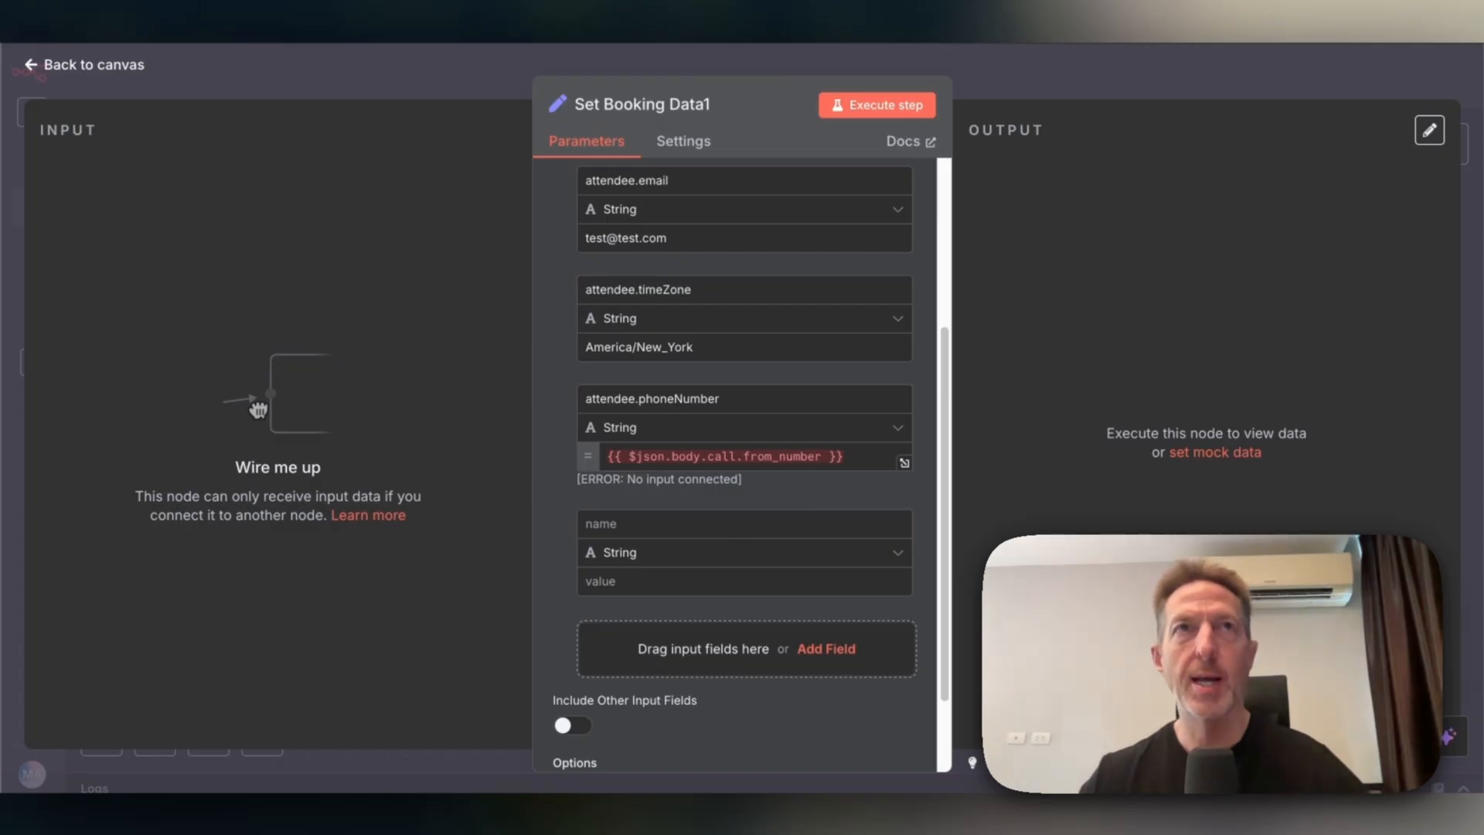
pyautogui.click(664, 524)
pyautogui.write('eventTypeId')
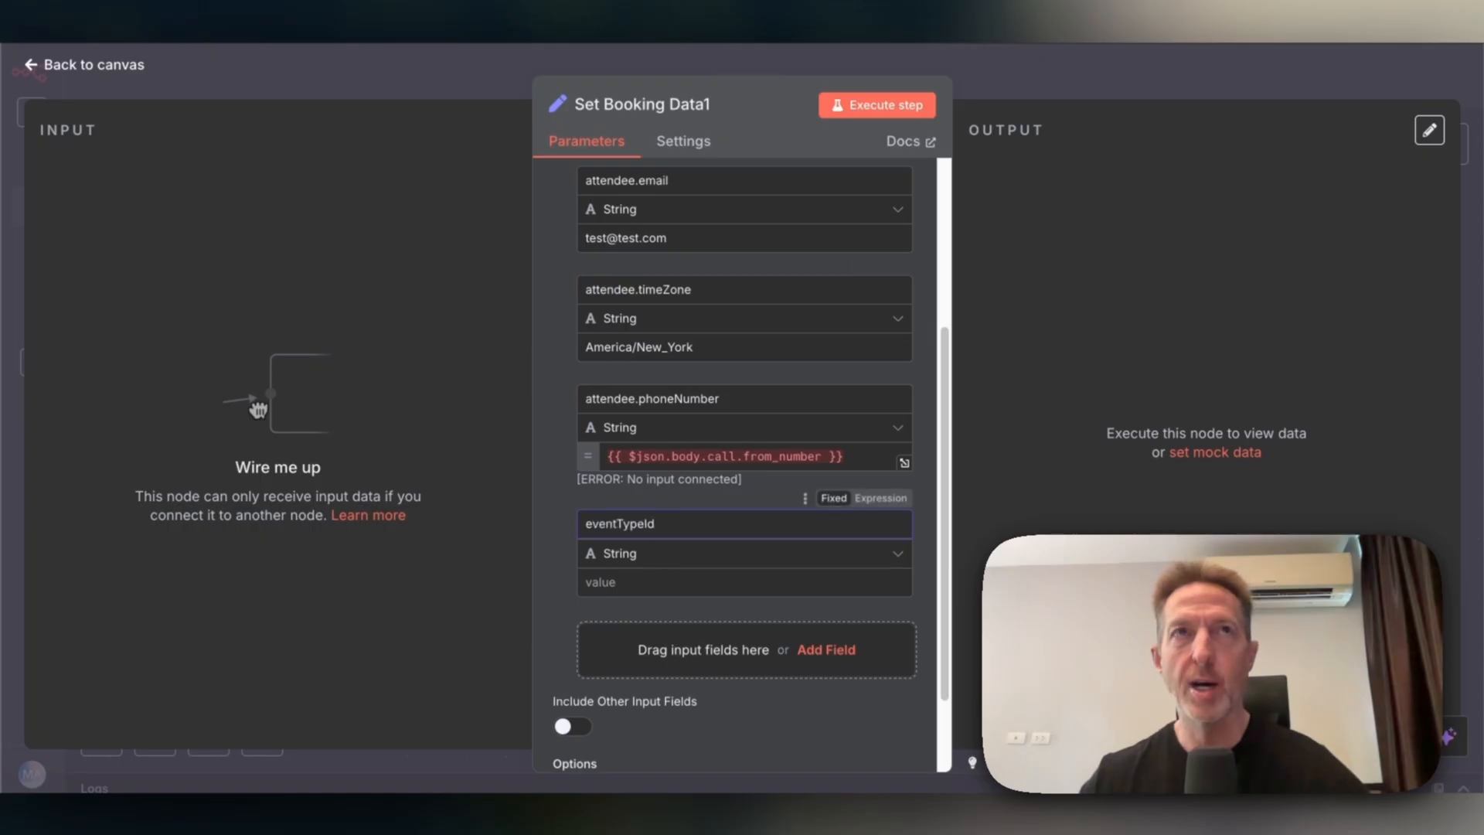
pyautogui.click(645, 579)
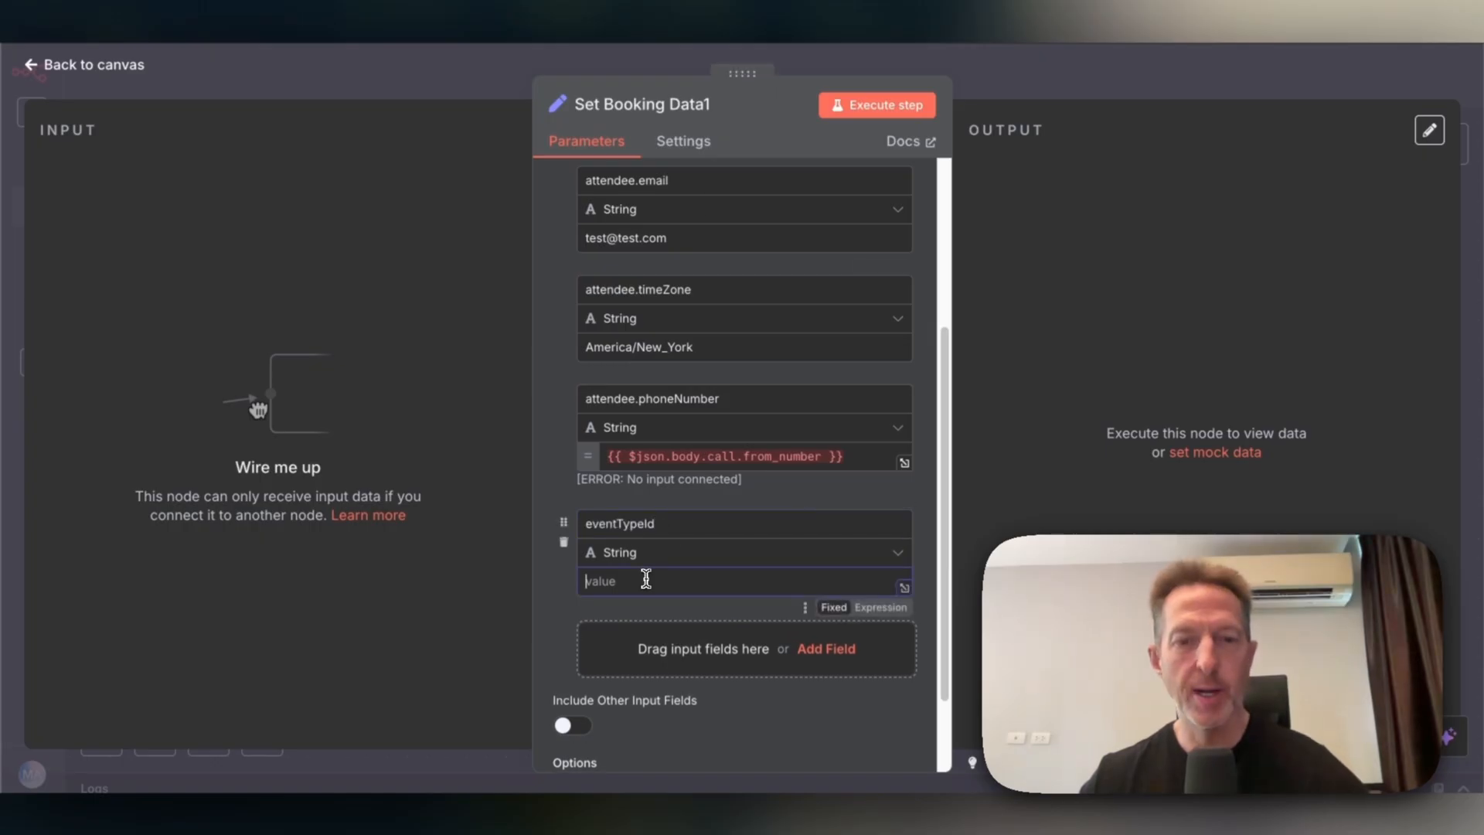
pyautogui.write('2698876')
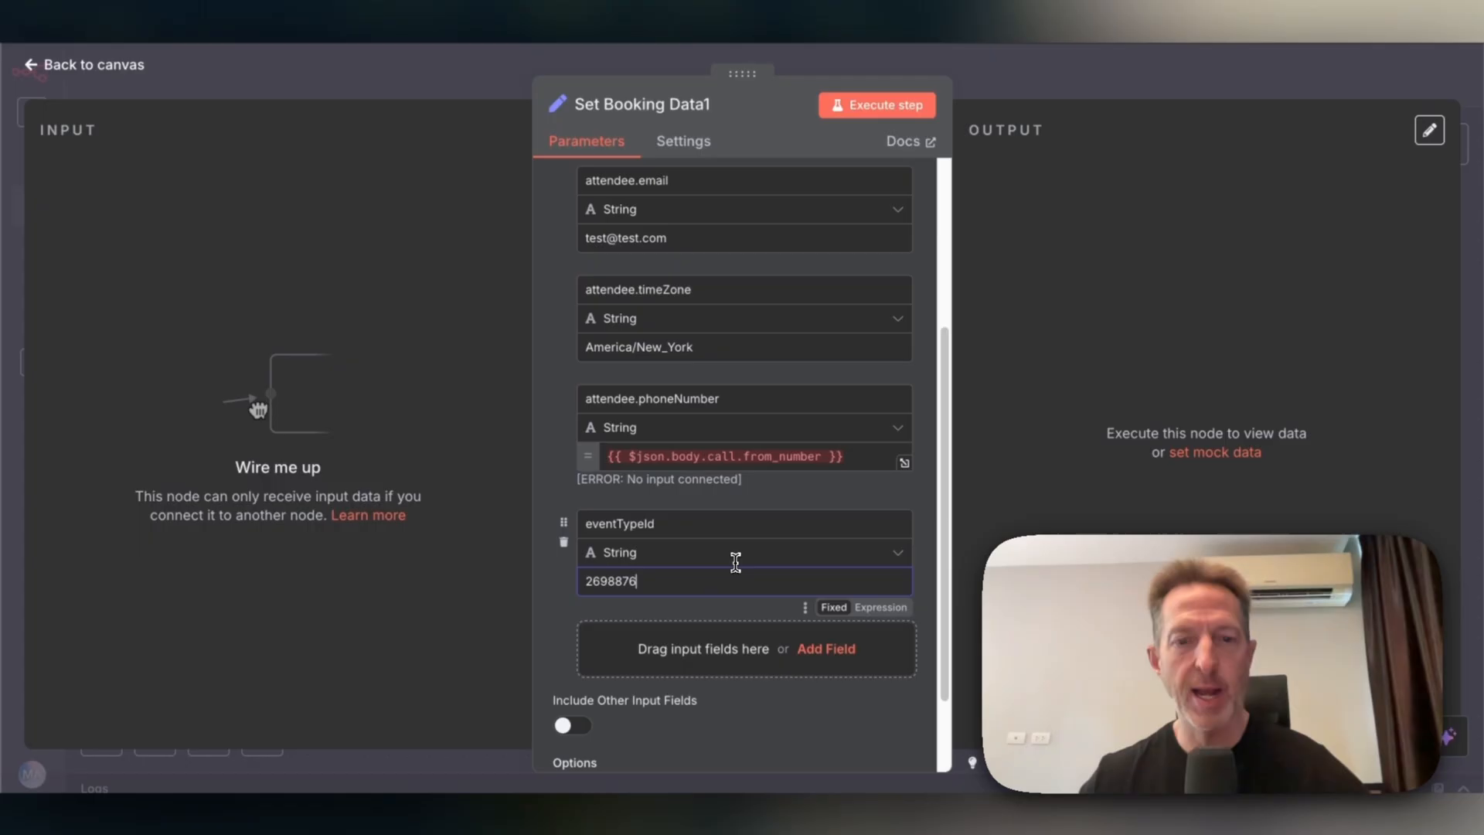
pyautogui.scroll(-1, 735, 563)
pyautogui.scroll(-3, 734, 562)
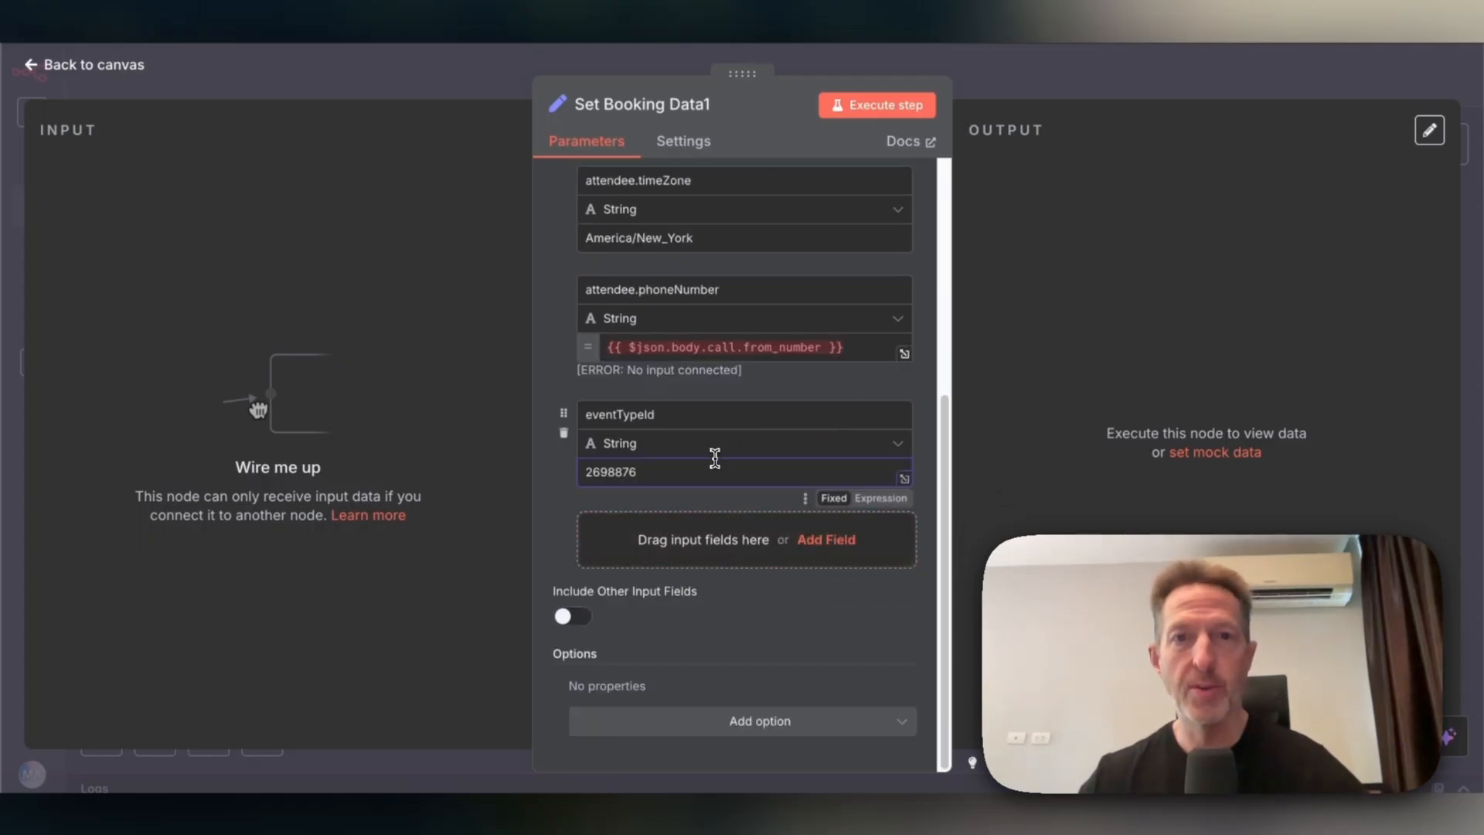
pyautogui.hotkey('ctrl', 'Tab')
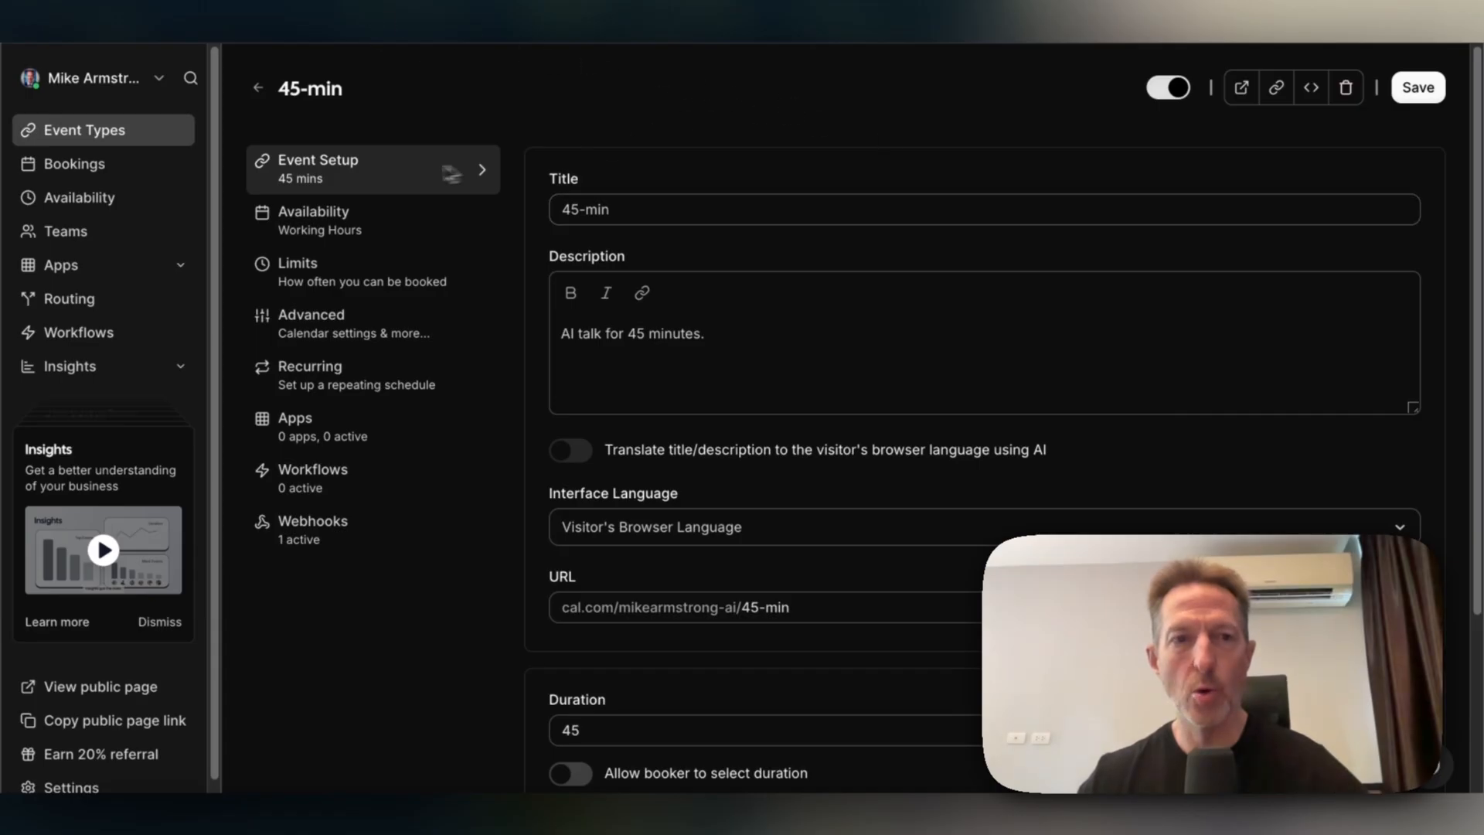
# In Cal.com, go back to Event Types and reopen the 45-min event type.
pyautogui.click(259, 89)
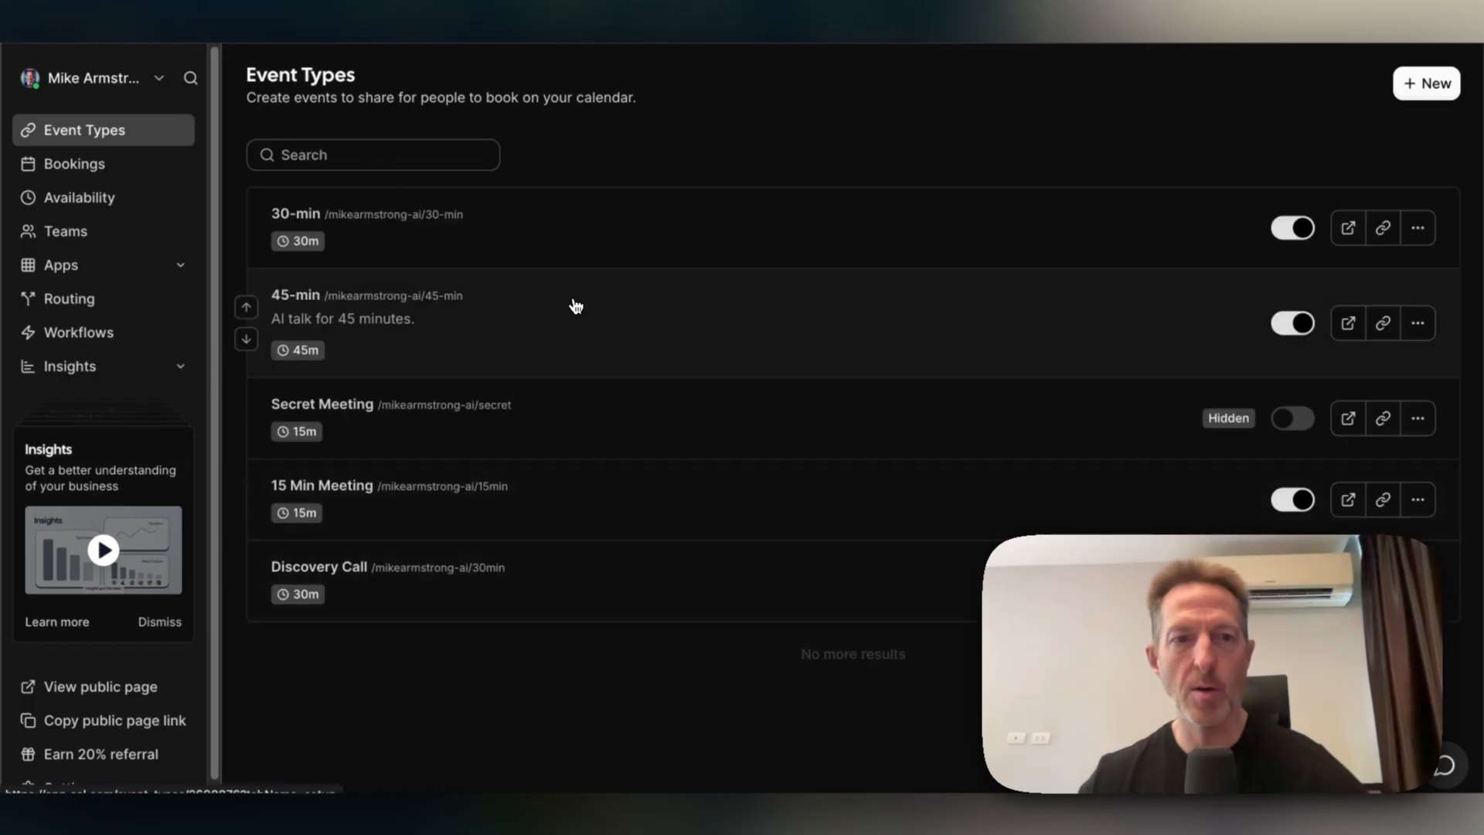
pyautogui.click(576, 306)
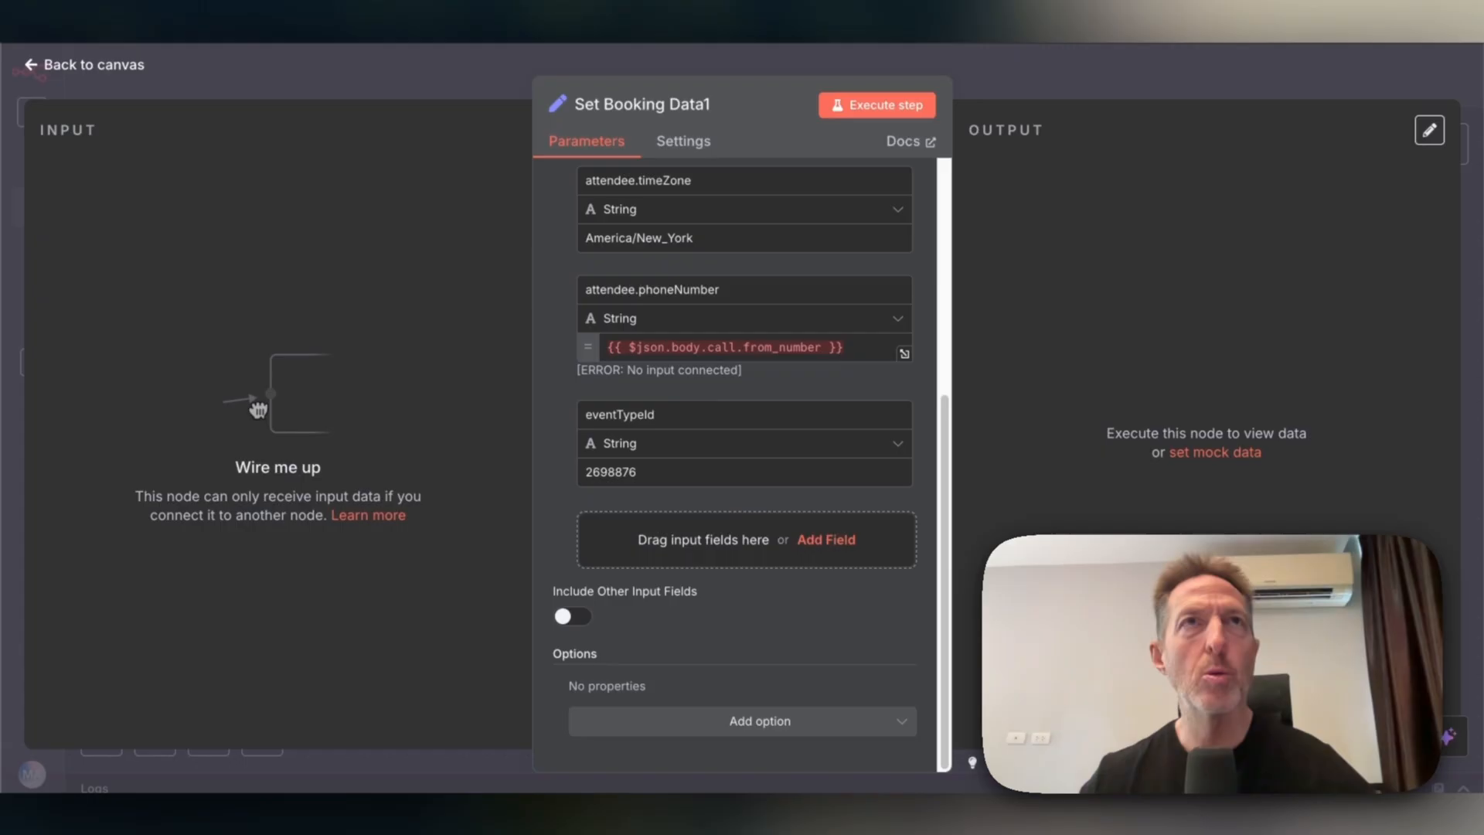
# Add a bookingFieldsResponses.title field holding the meeting title.
pyautogui.click(830, 541)
pyautogui.write('bookingFieldsResponses.title')
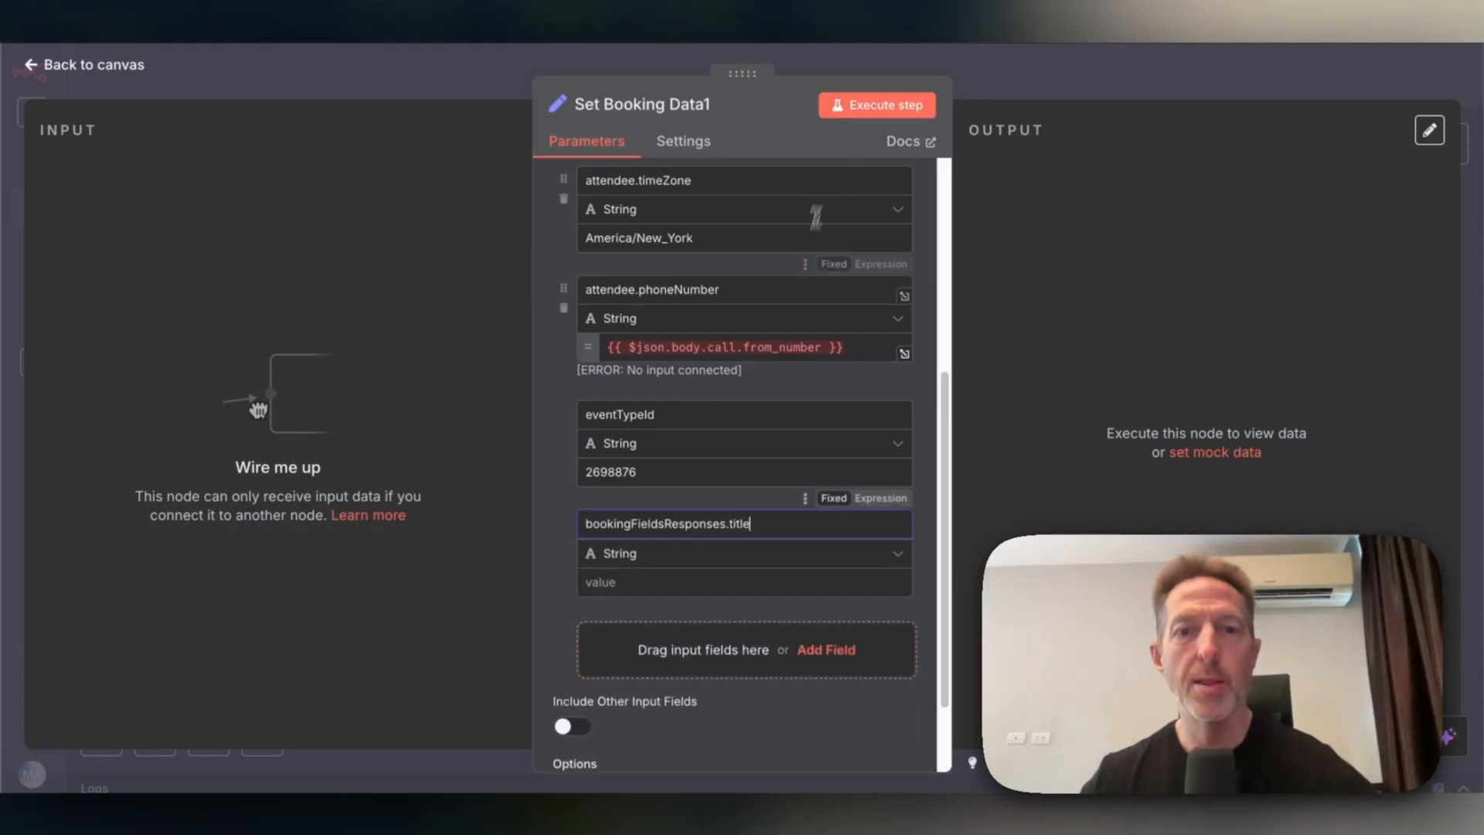
pyautogui.click(801, 7)
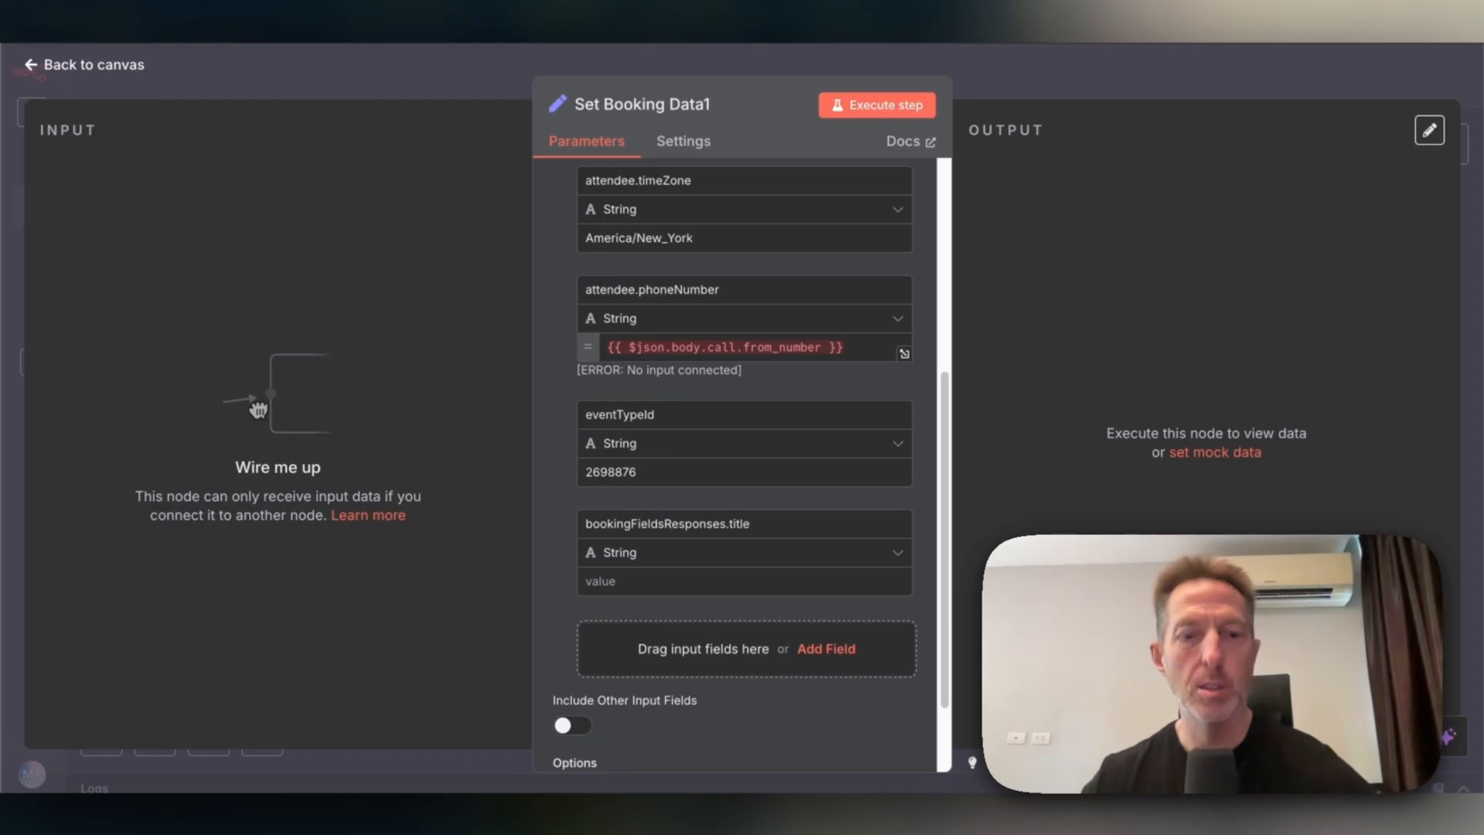
pyautogui.click(730, 584)
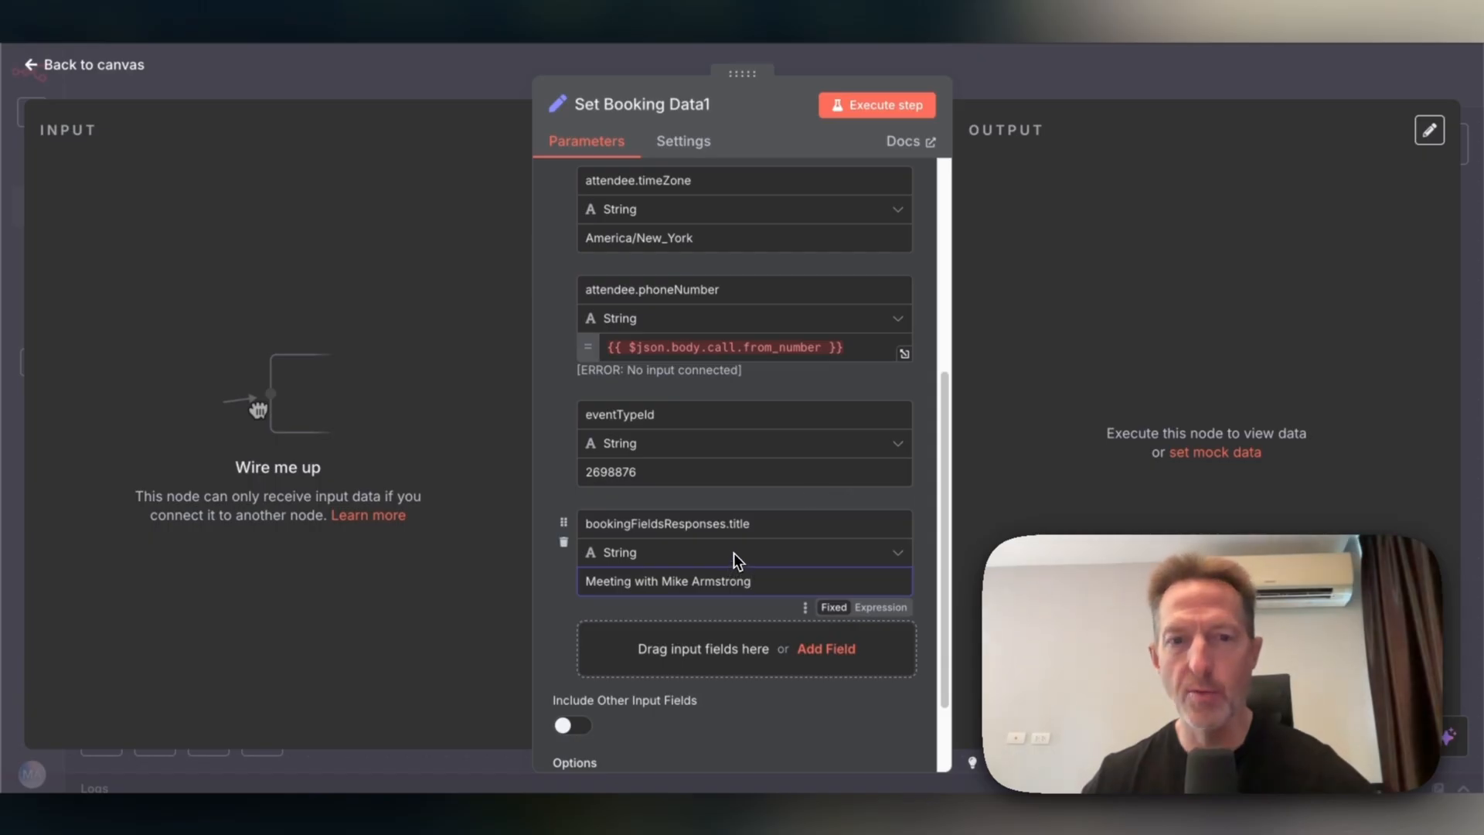
# Change eventTypeId's type from String to Number and add another empty field.
pyautogui.click(890, 453)
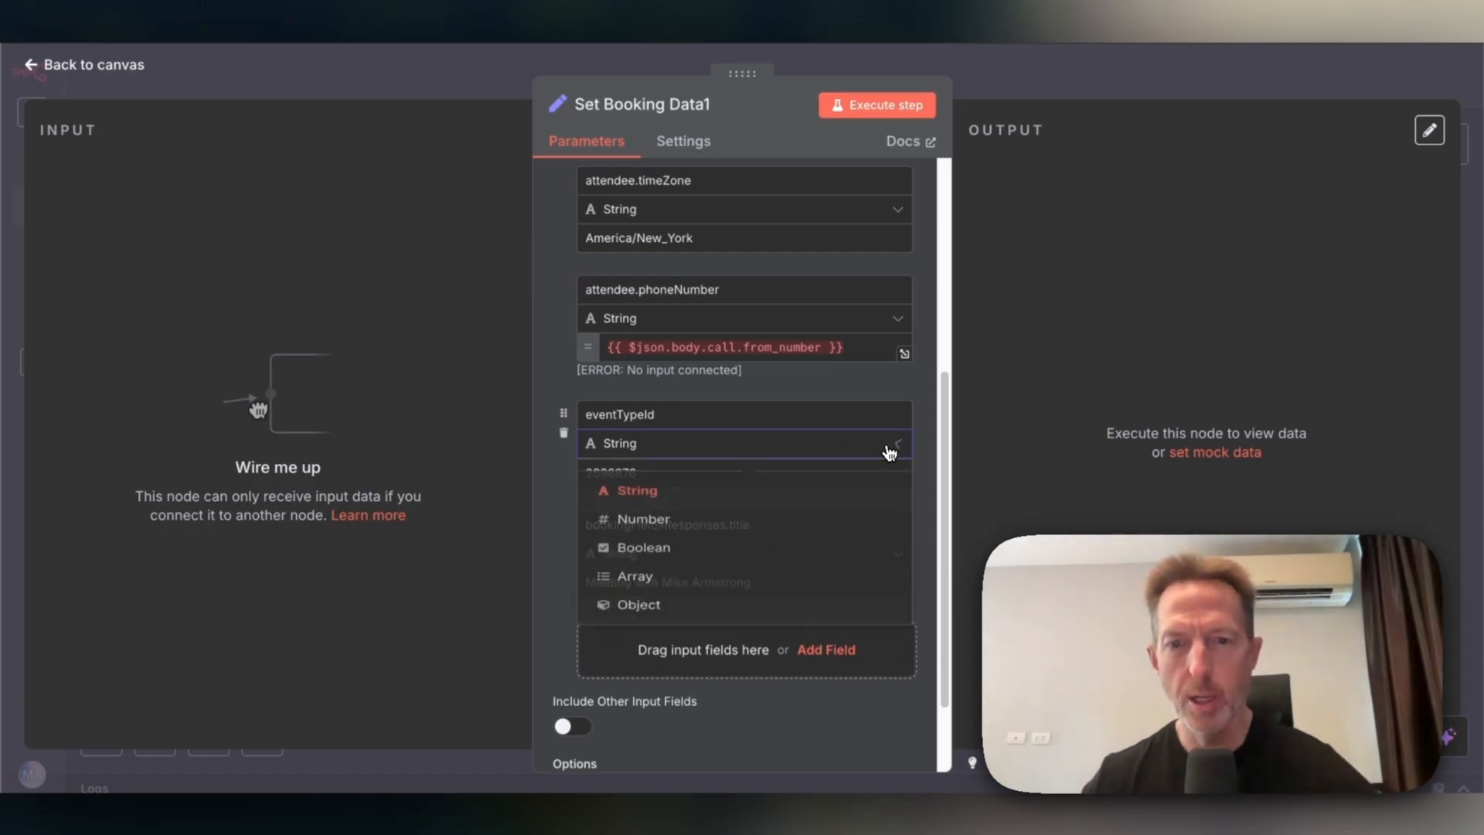
pyautogui.click(641, 517)
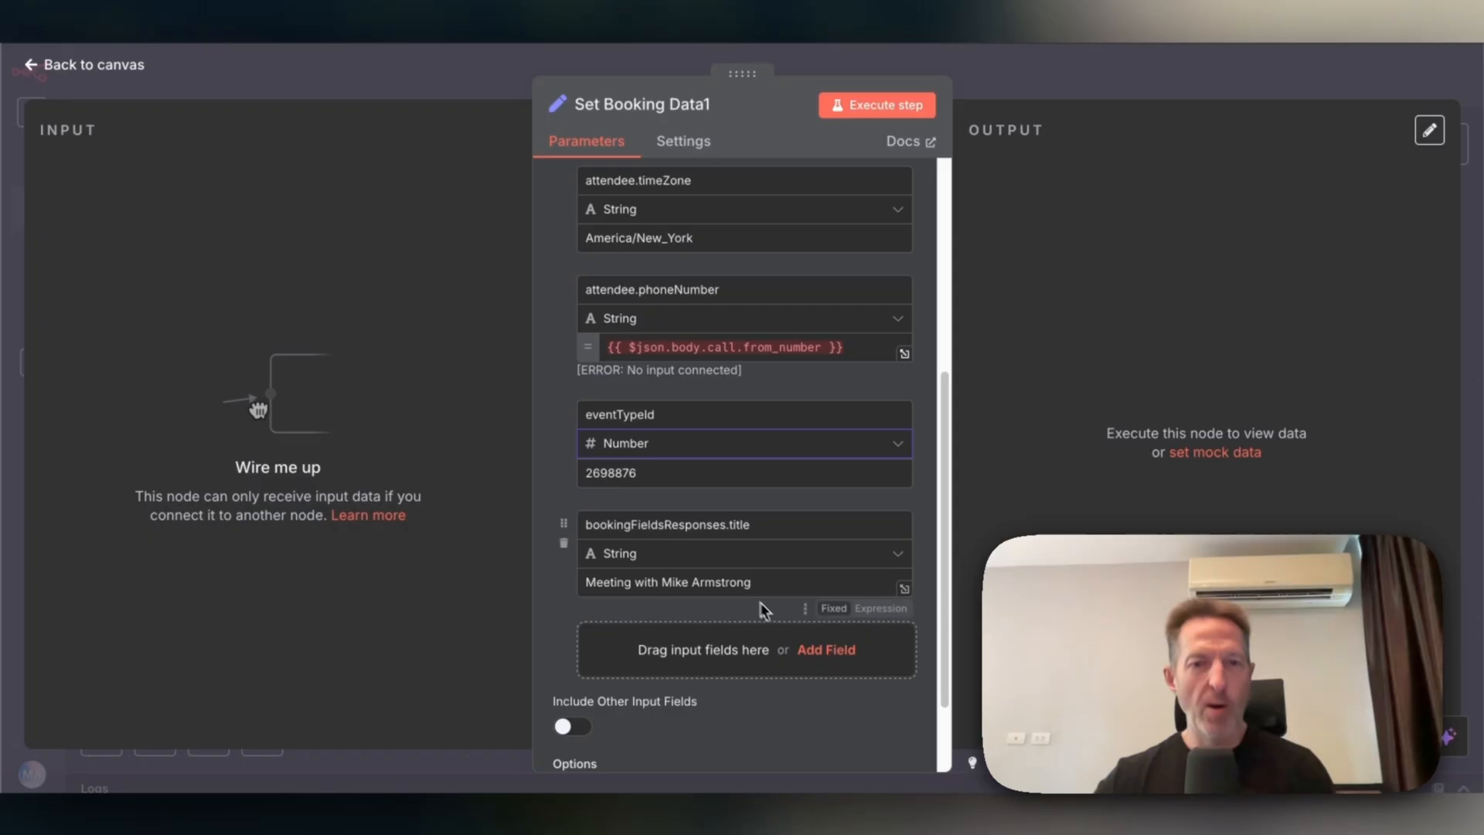
pyautogui.scroll(-1, 705, 574)
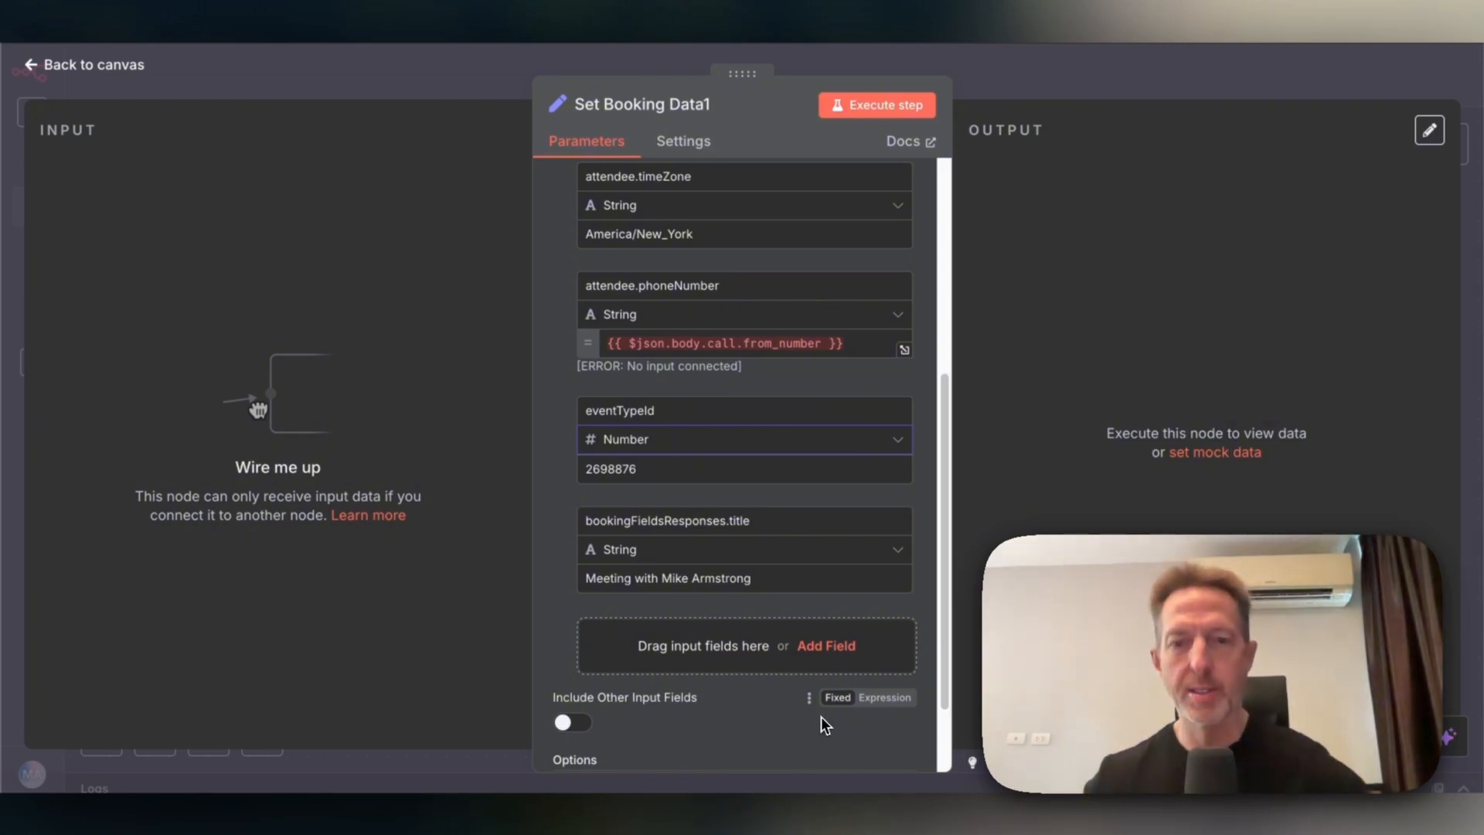
pyautogui.click(826, 648)
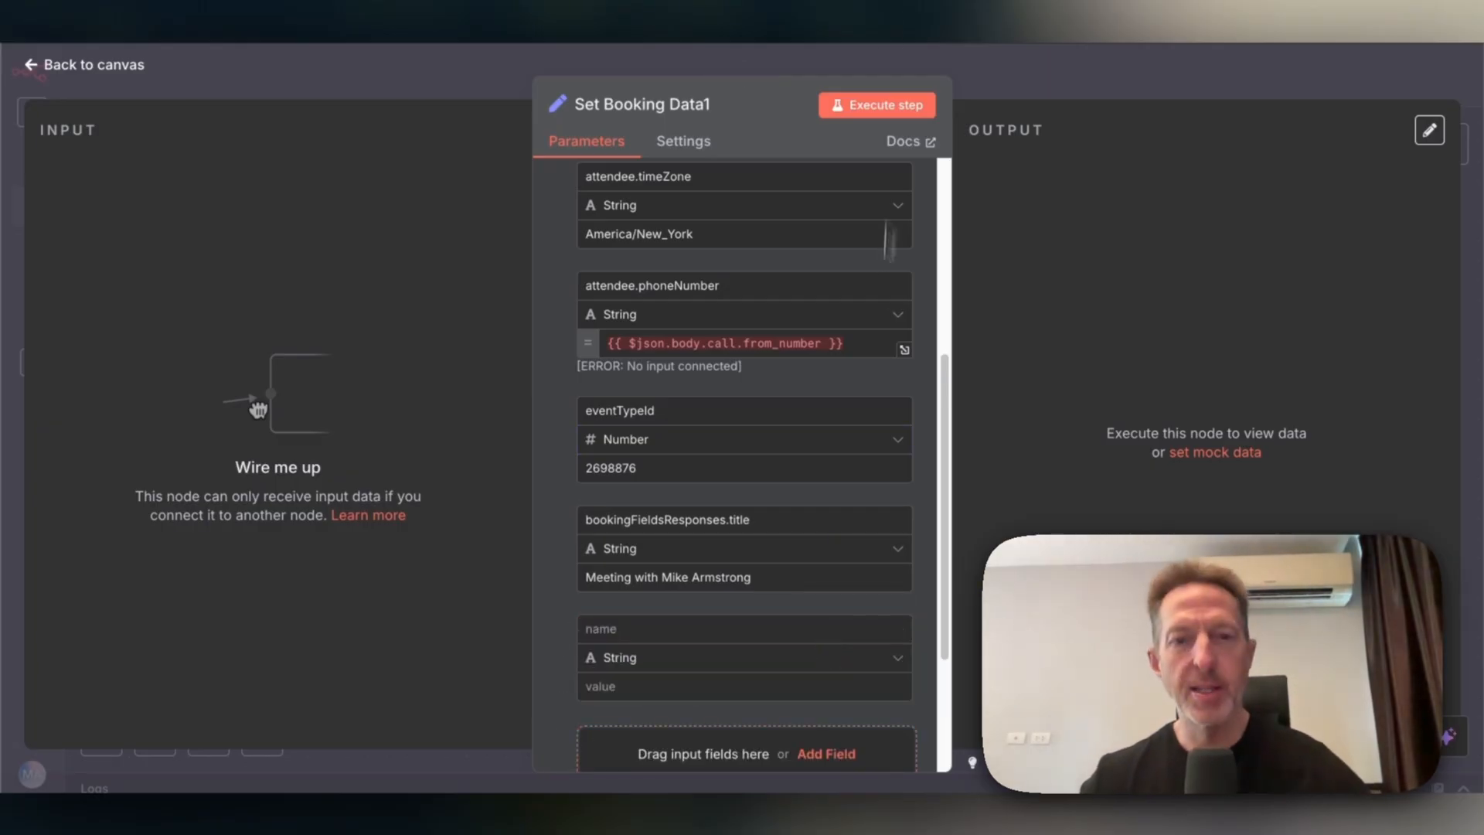
# Name the empty field guests[0] and add a location field set to integrations:google:meet.
pyautogui.click(706, 631)
pyautogui.write('guests[0]')
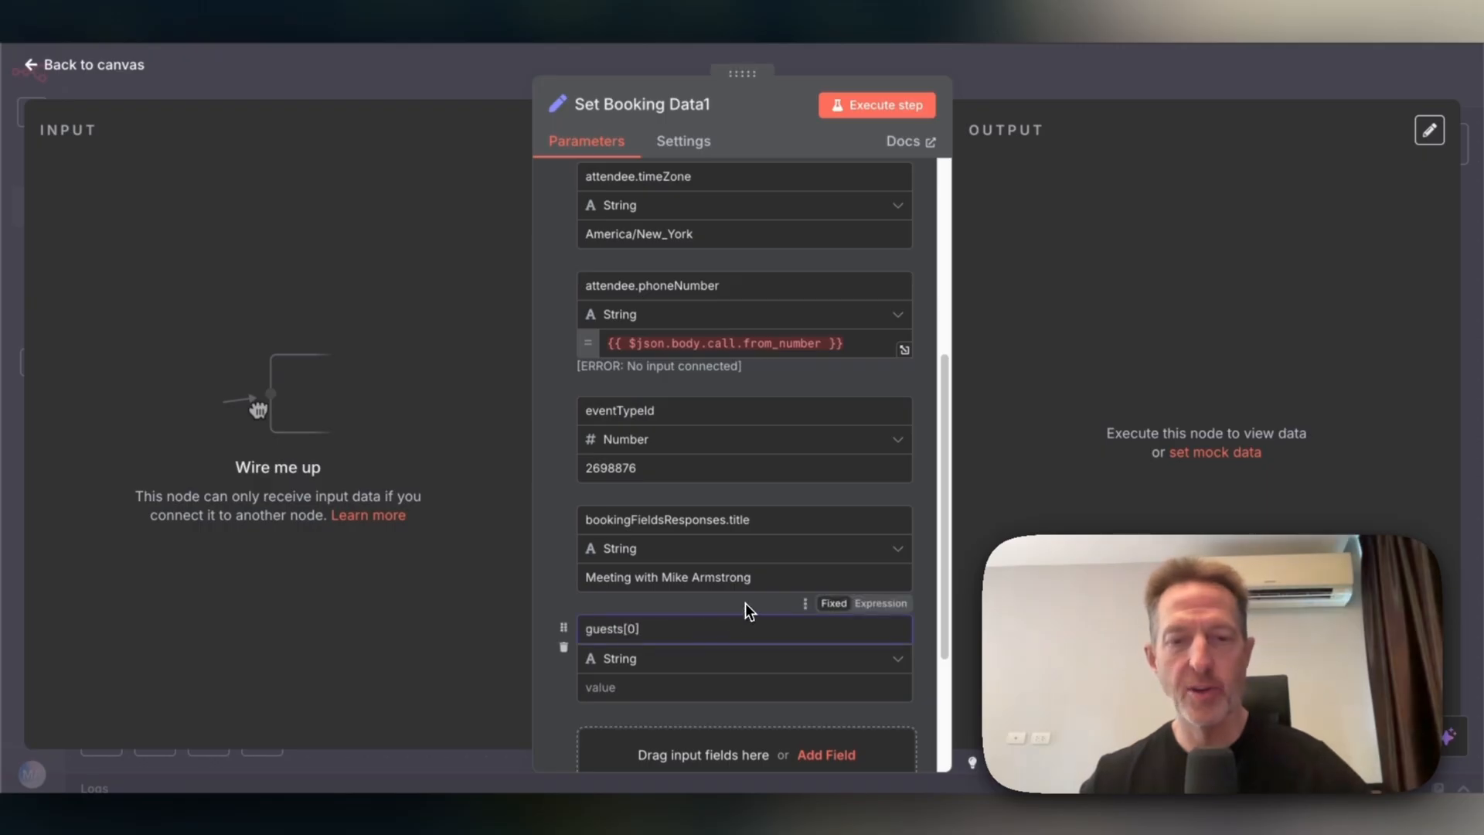
pyautogui.scroll(-2, 745, 603)
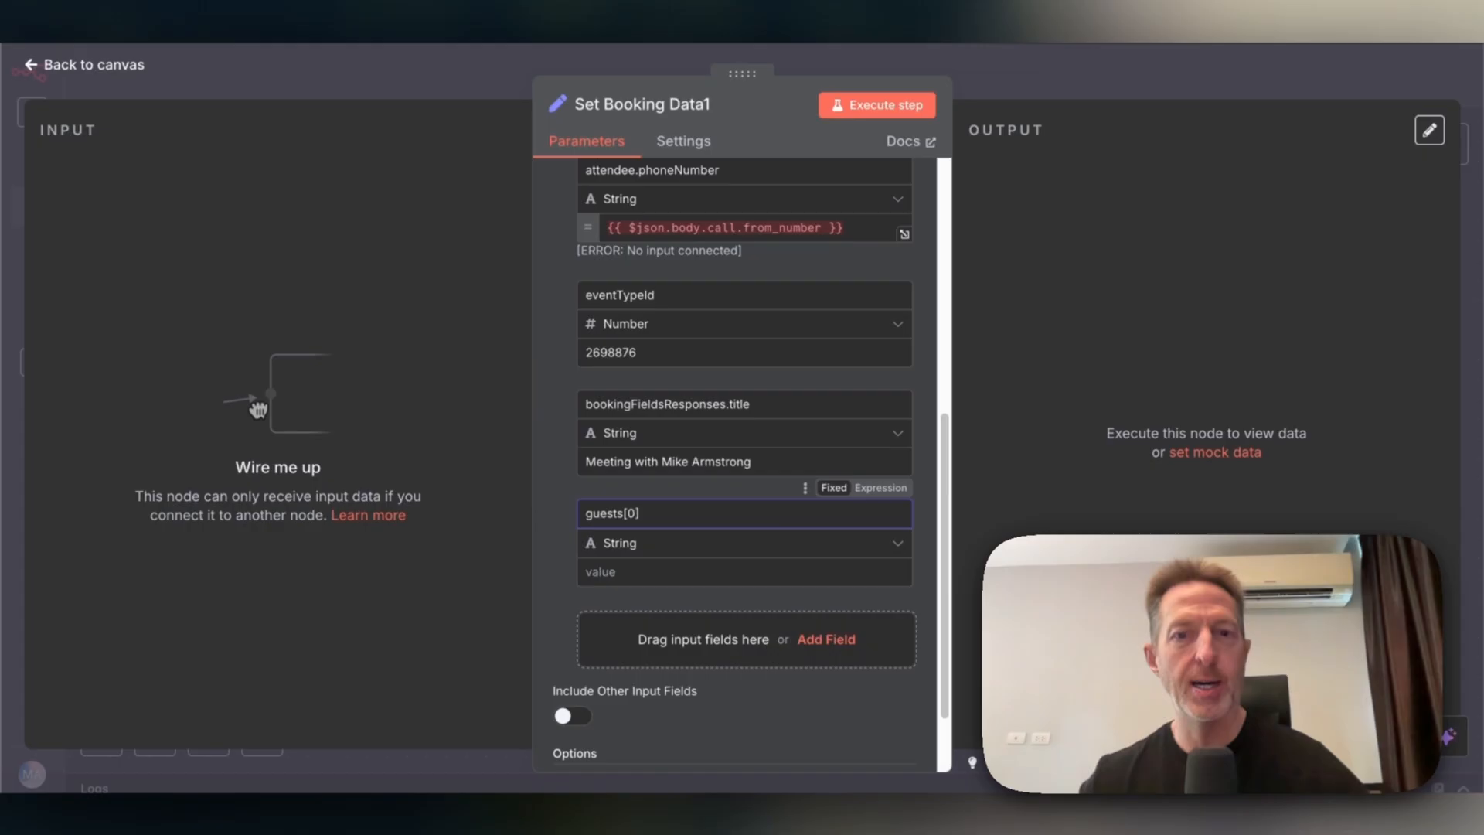
pyautogui.click(827, 641)
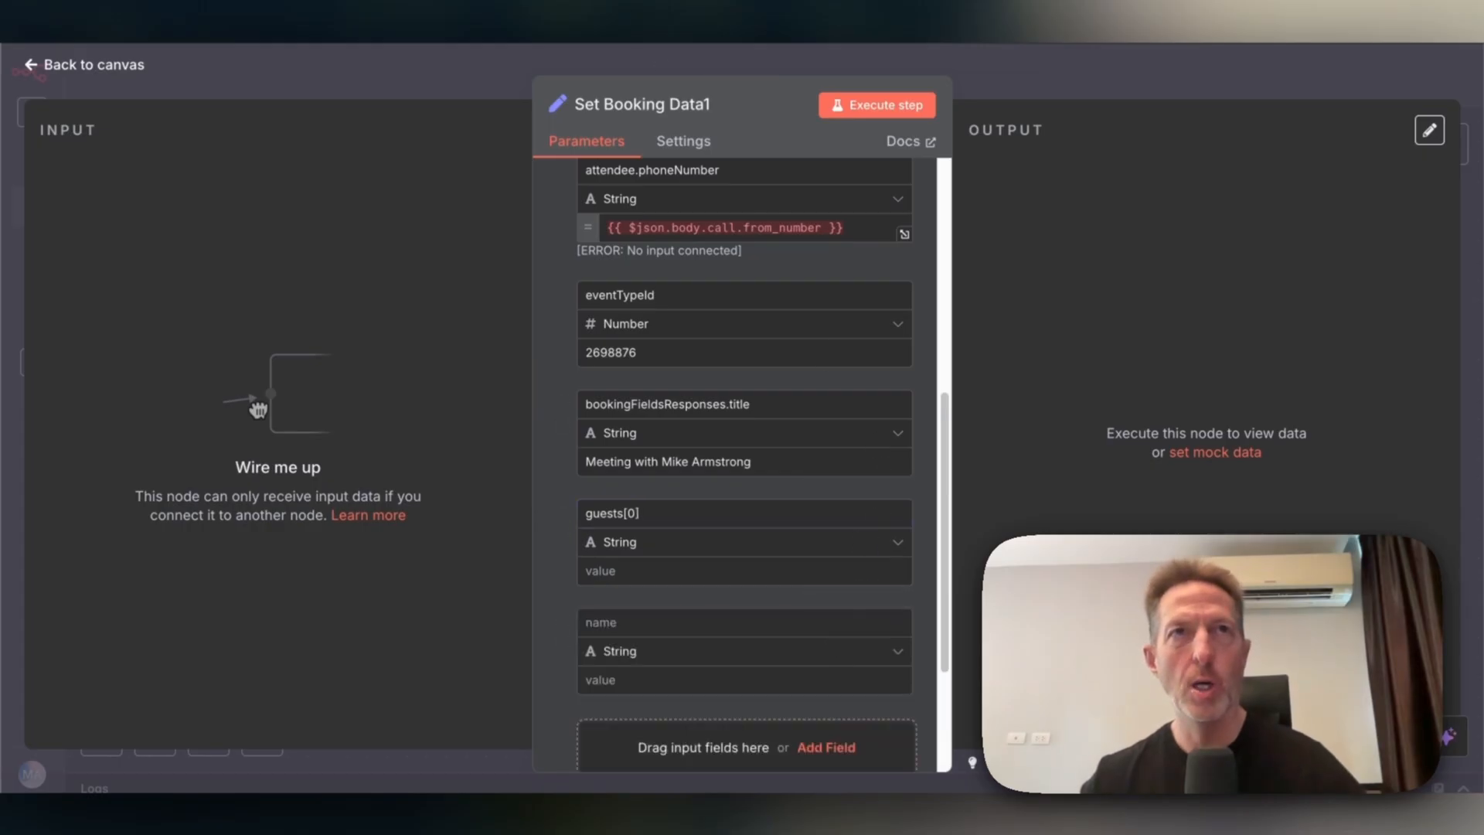
pyautogui.click(684, 624)
pyautogui.write('location')
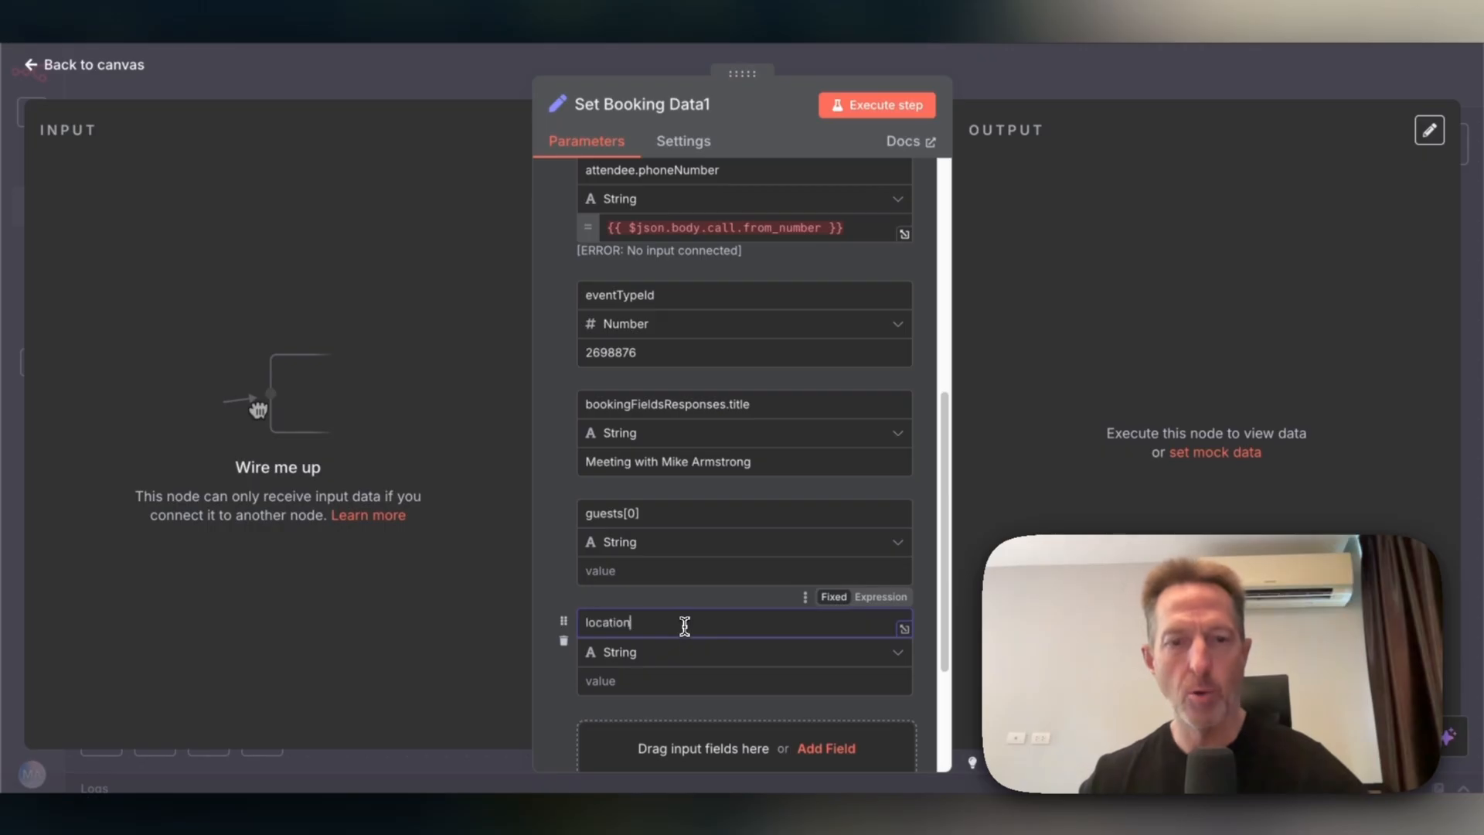
pyautogui.scroll(-3, 684, 624)
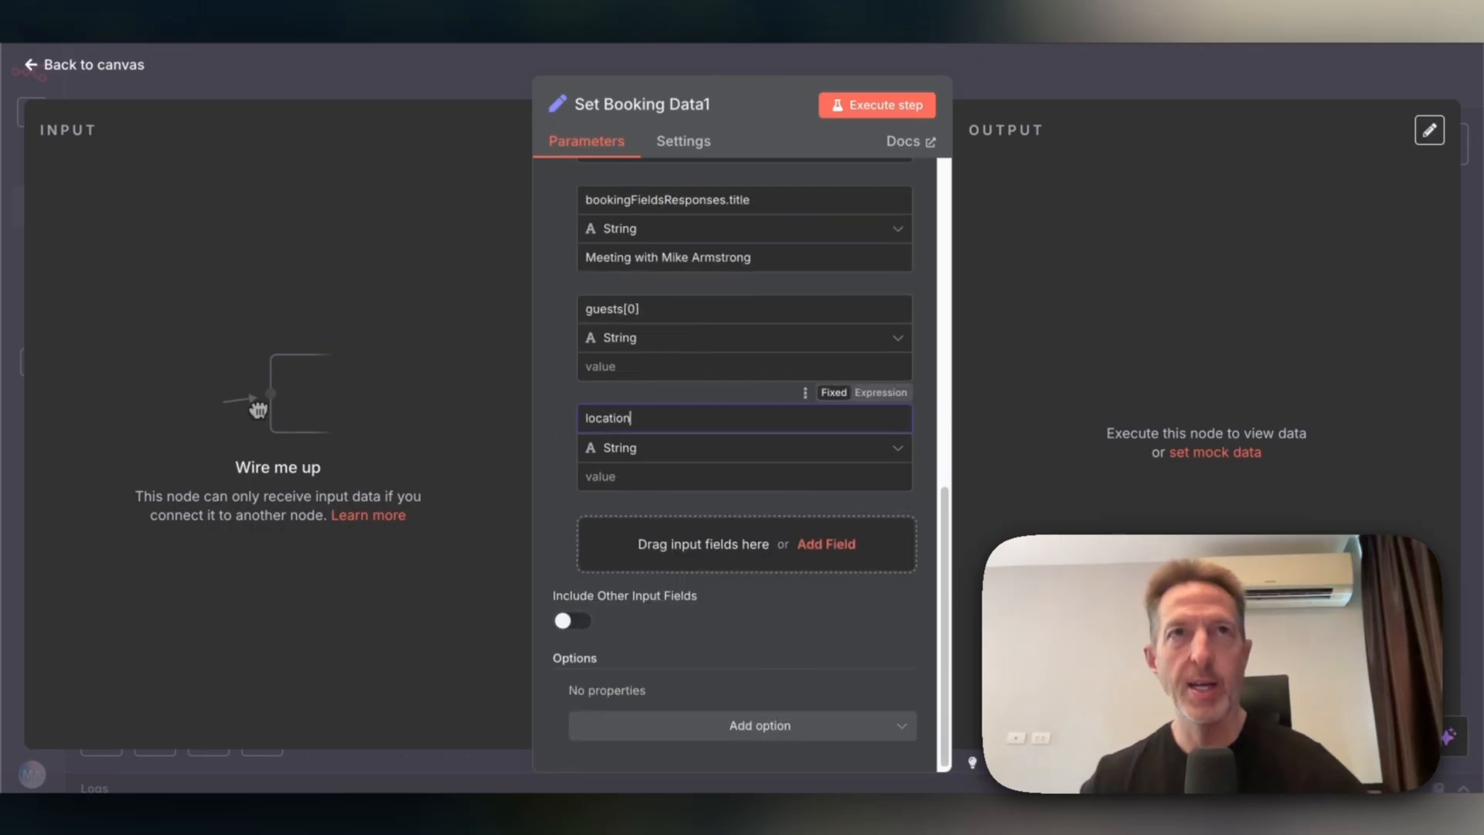
pyautogui.click(258, 410)
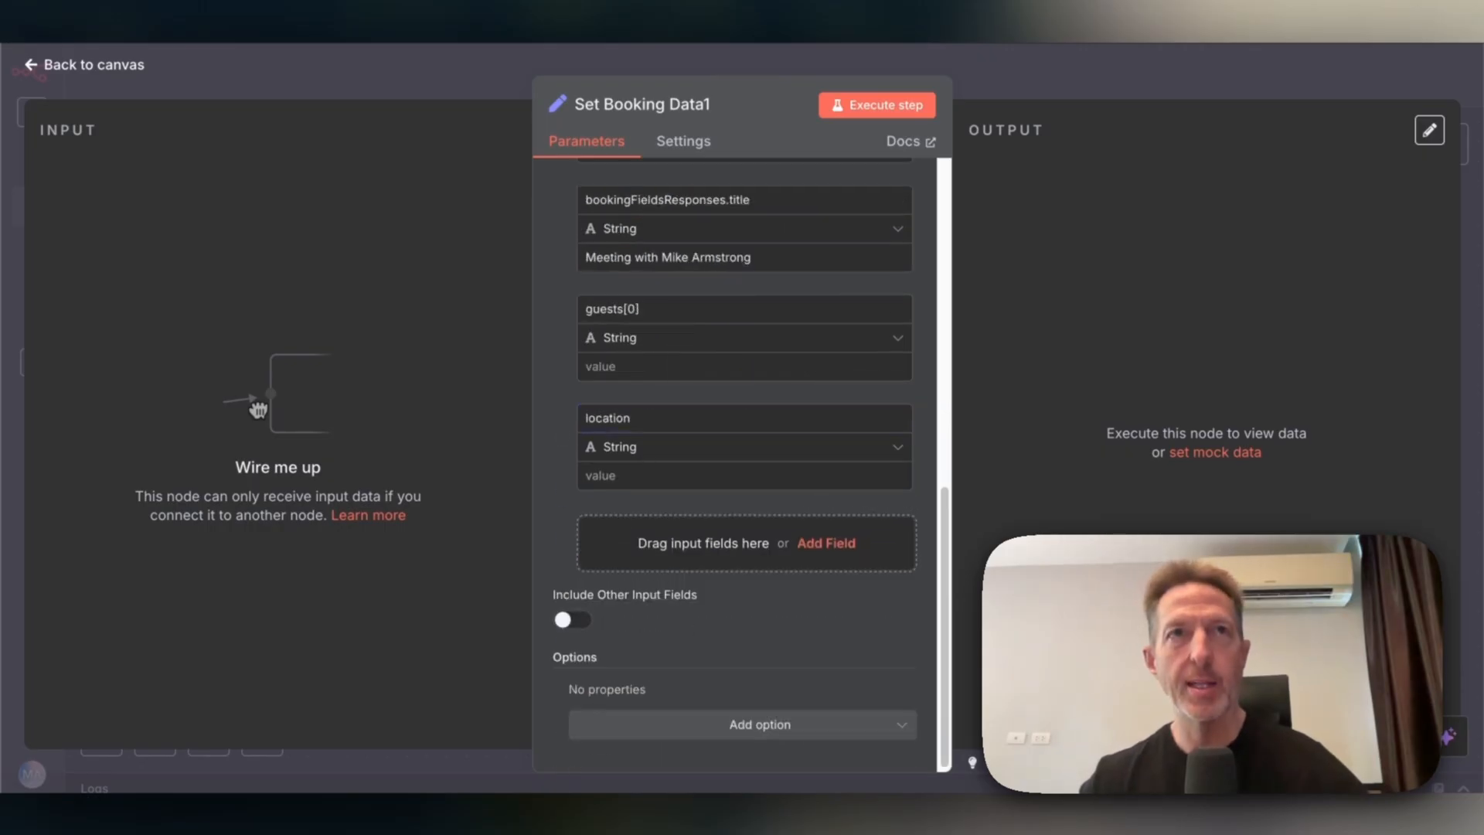
pyautogui.click(683, 477)
pyautogui.write('integrations:google:meet')
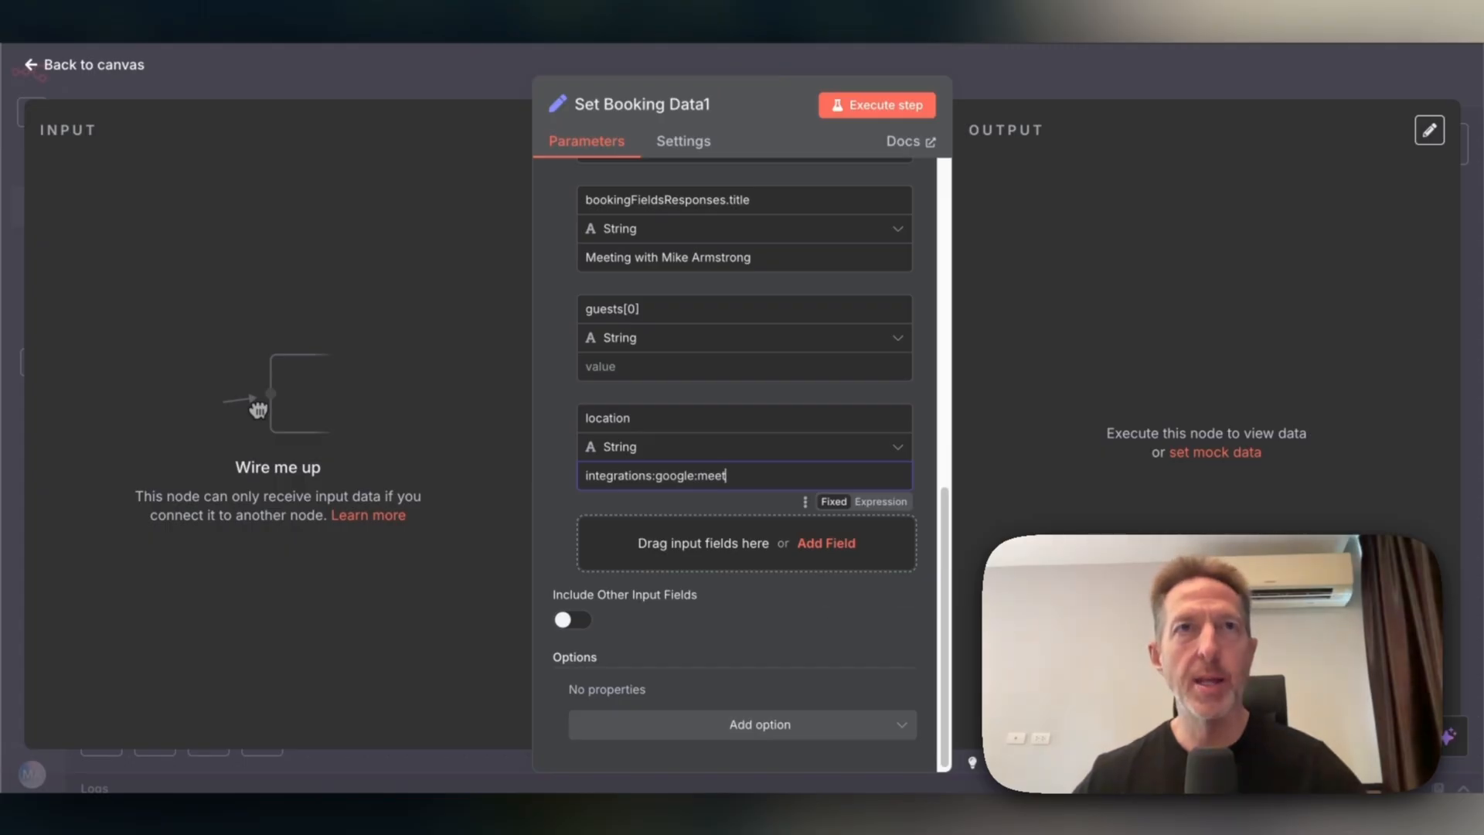
# Add a metadata.referralSource field set to website.
pyautogui.click(826, 543)
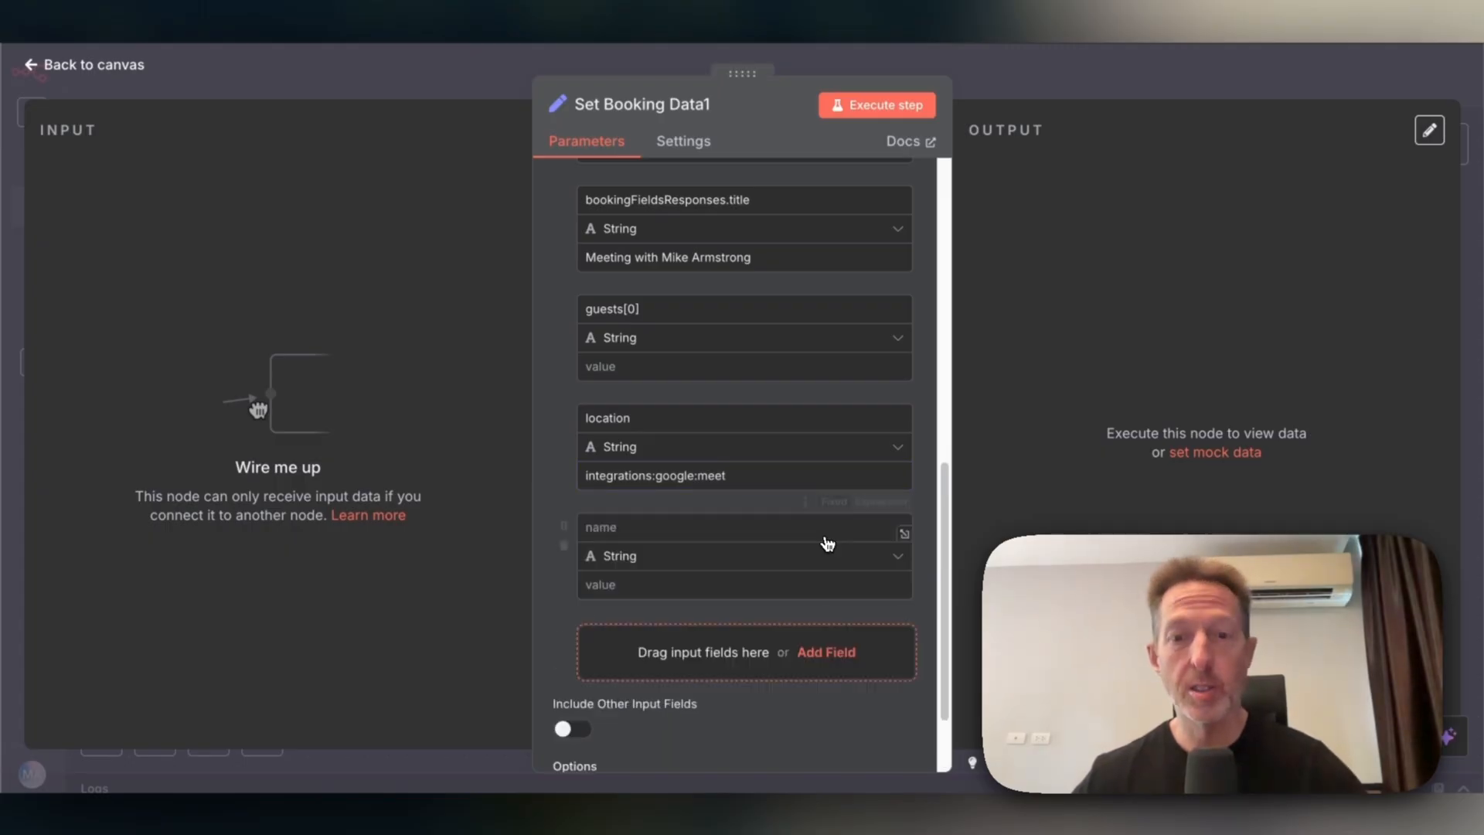
pyautogui.click(731, 527)
pyautogui.write('metadata.referralSource')
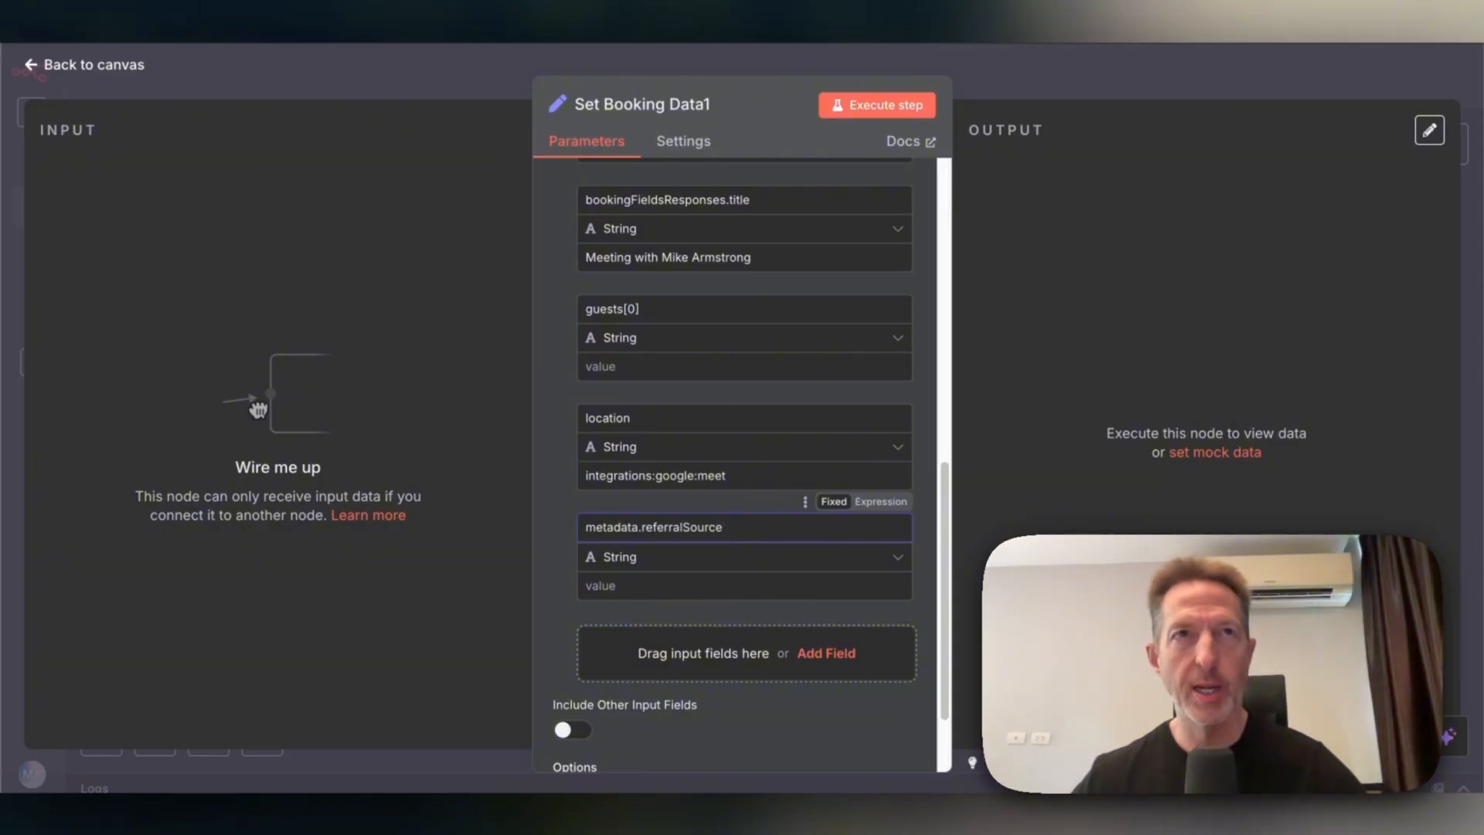
pyautogui.click(647, 594)
pyautogui.write('website')
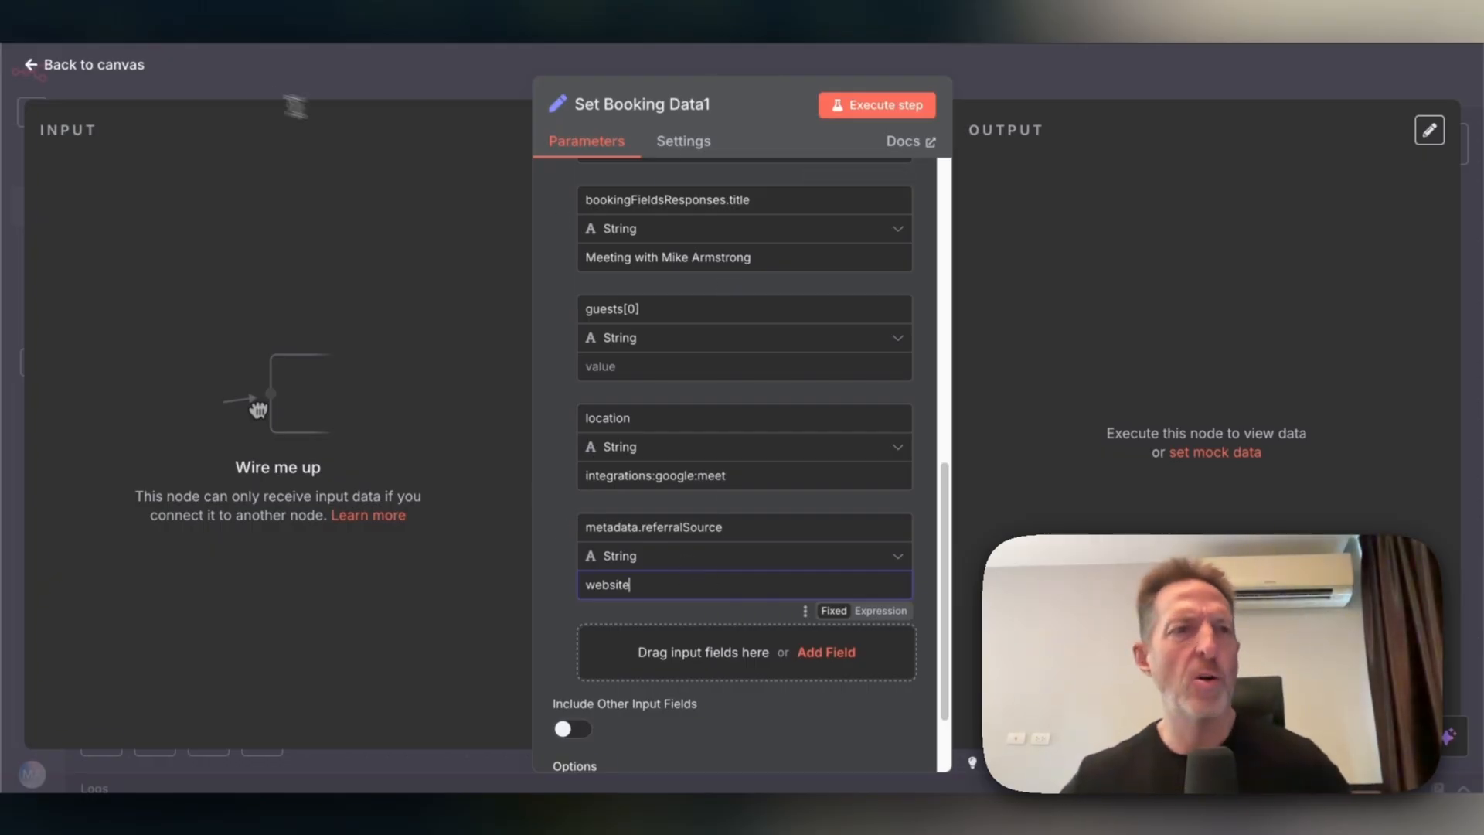
# Leave Set Booking Data1 and open the original Set Booking Data node.
pyautogui.click(94, 71)
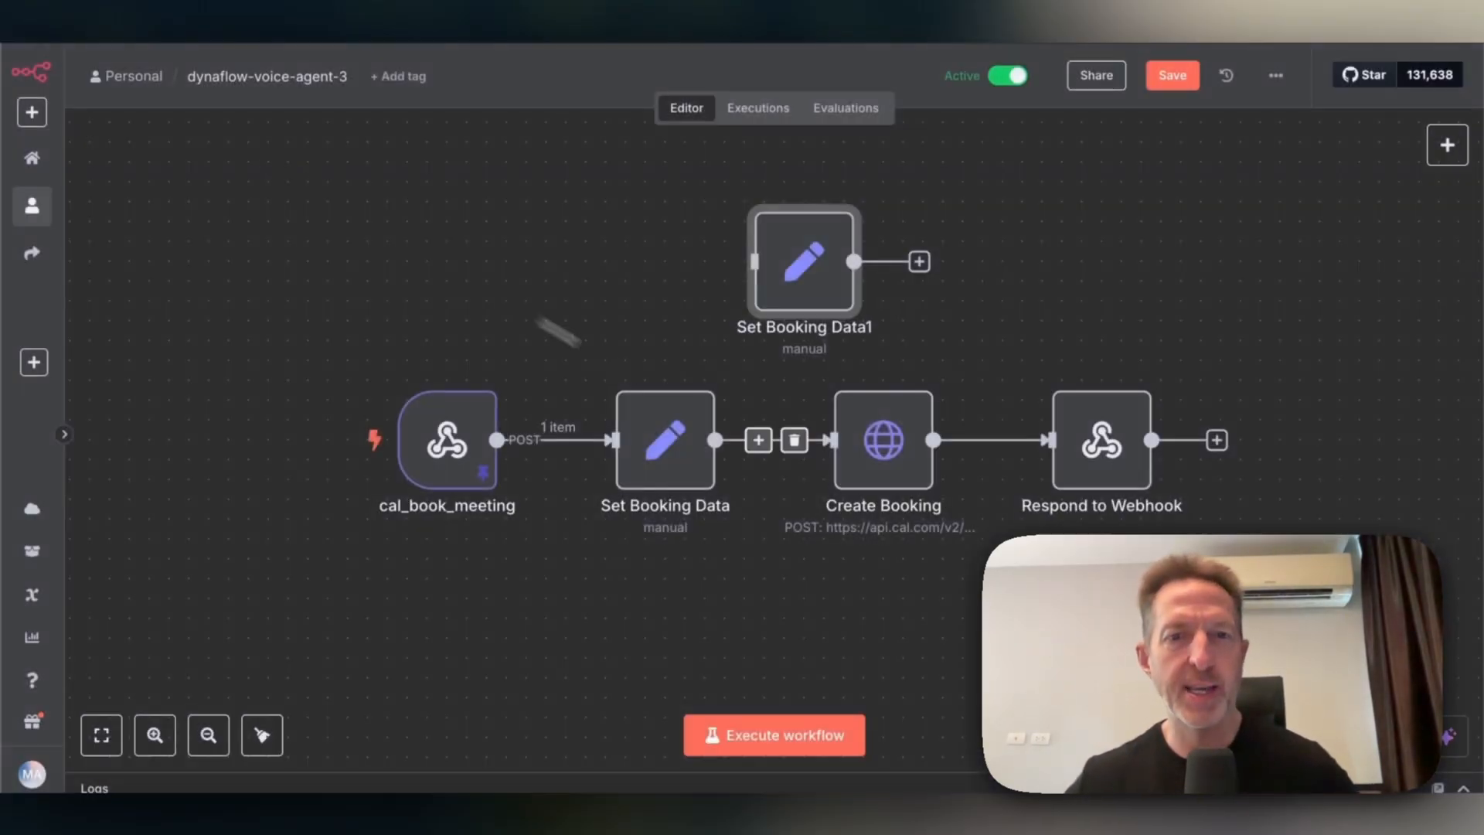
pyautogui.doubleClick(809, 287)
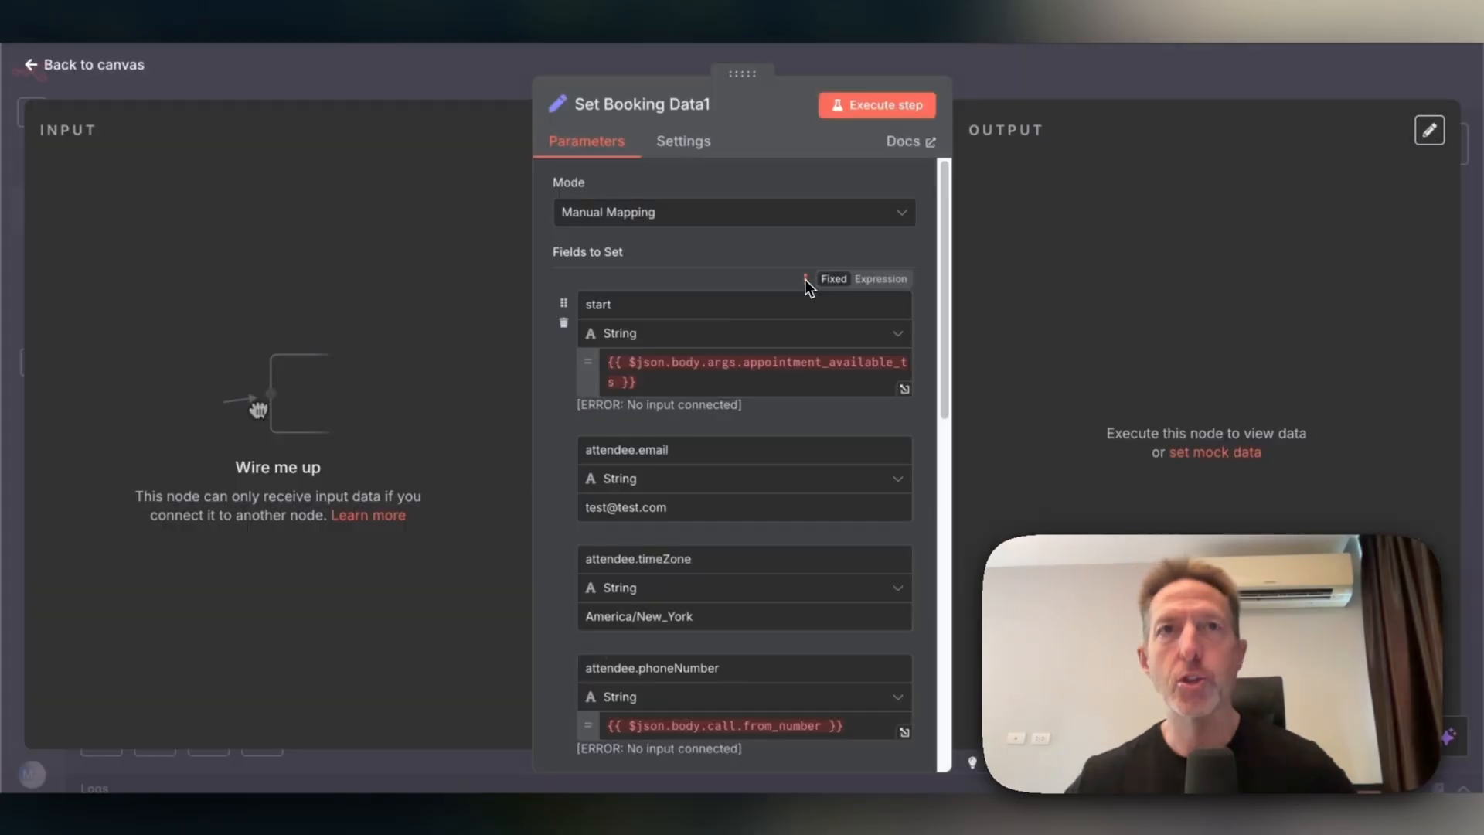
pyautogui.click(90, 70)
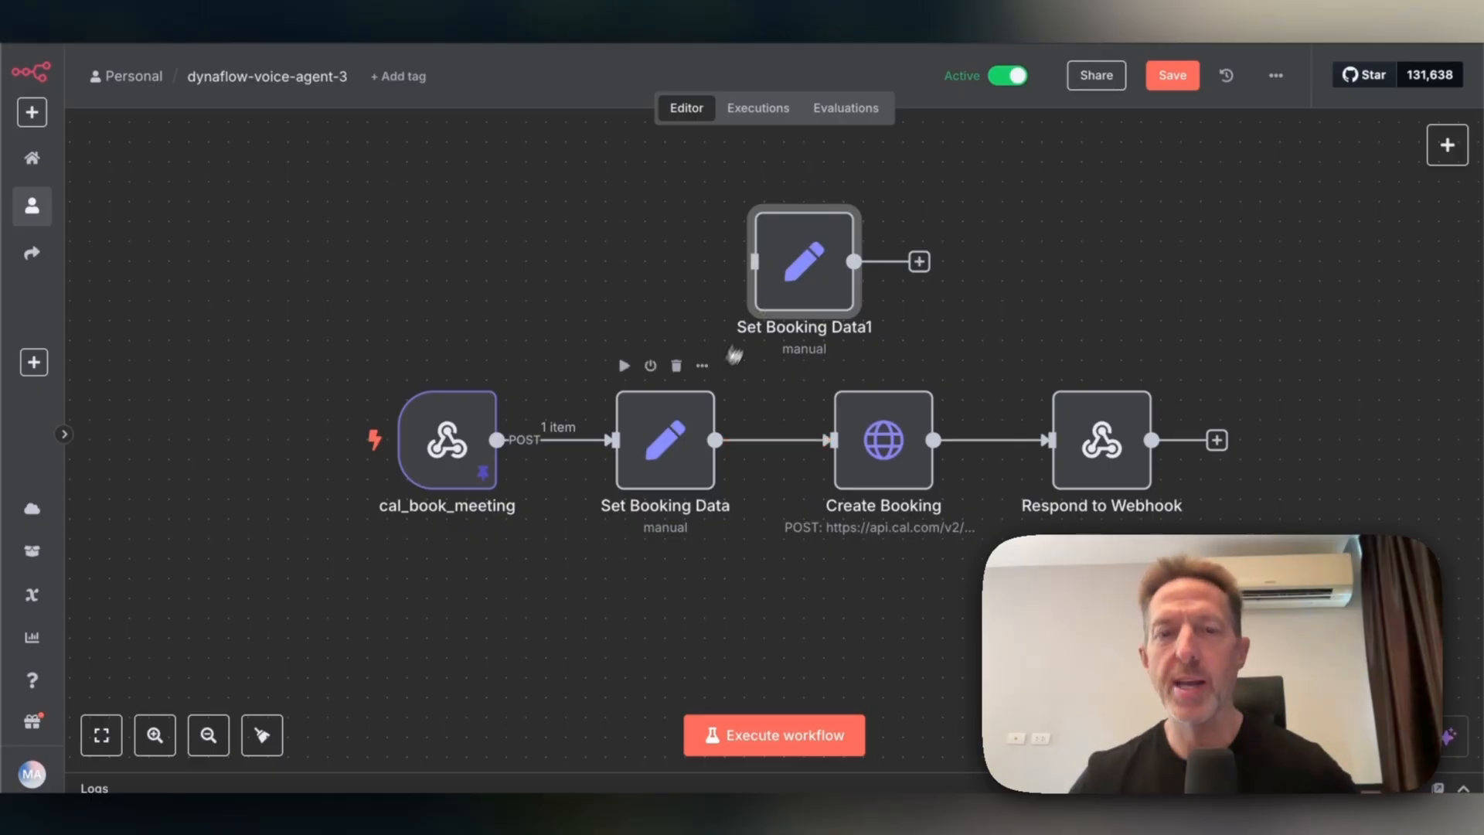
pyautogui.doubleClick(680, 455)
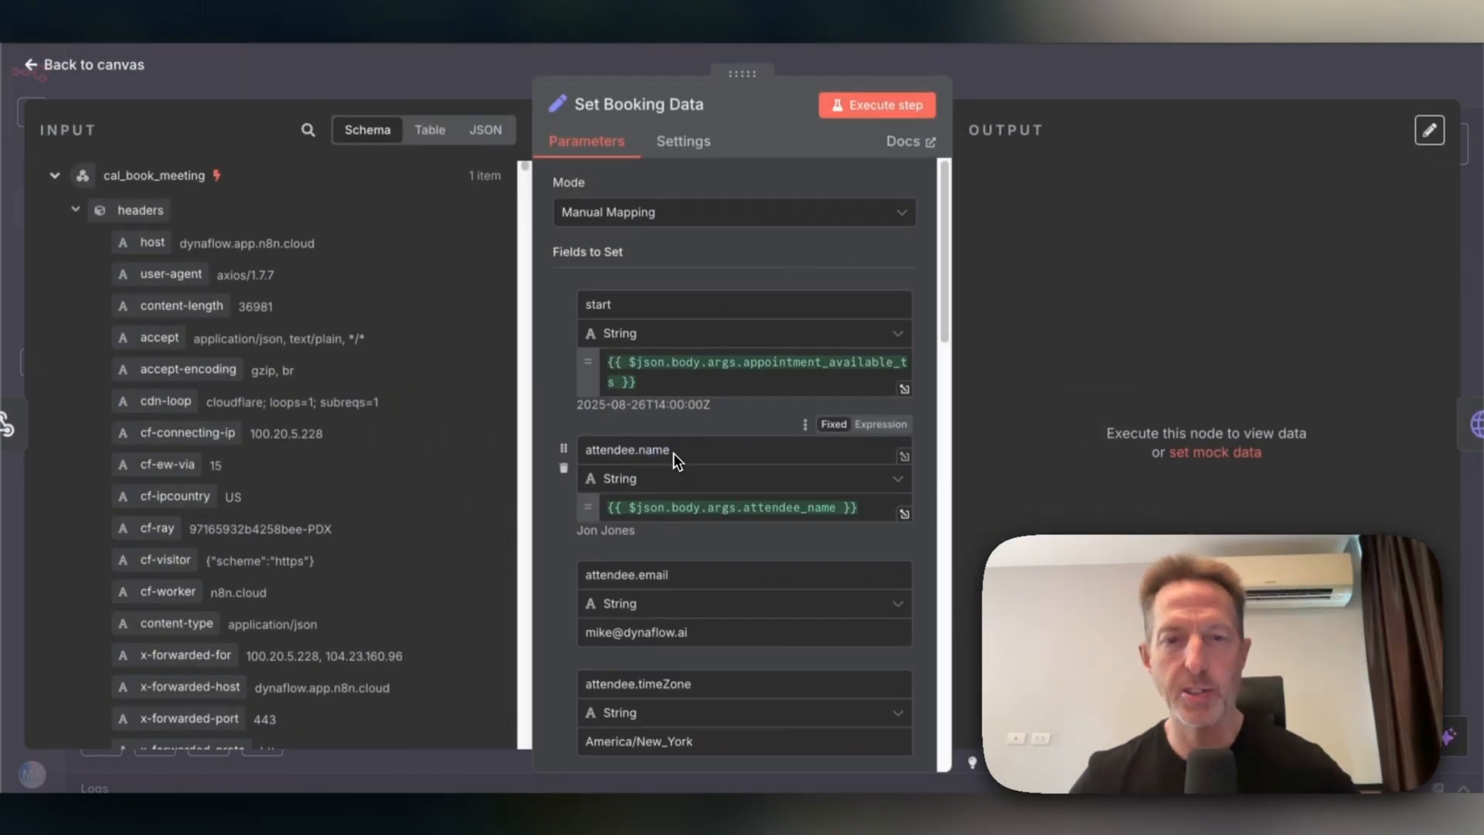
# Add an empty field to Set Booking Data and collapse the transcript_object and transcript_with_tool_calls input entries.
pyautogui.scroll(-2, 688, 477)
pyautogui.scroll(-10, 697, 480)
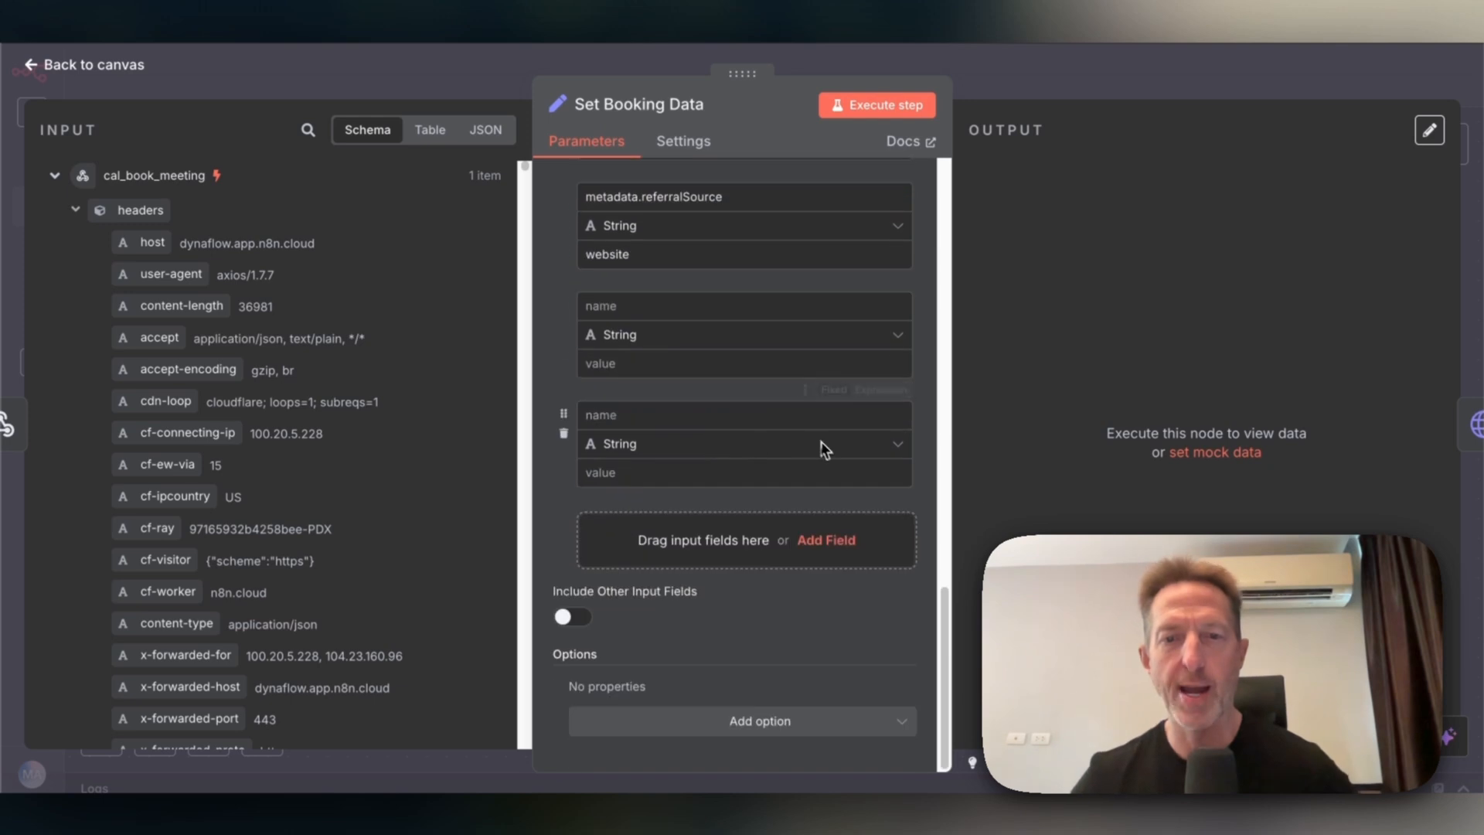
pyautogui.click(827, 539)
pyautogui.scroll(-8, 205, 422)
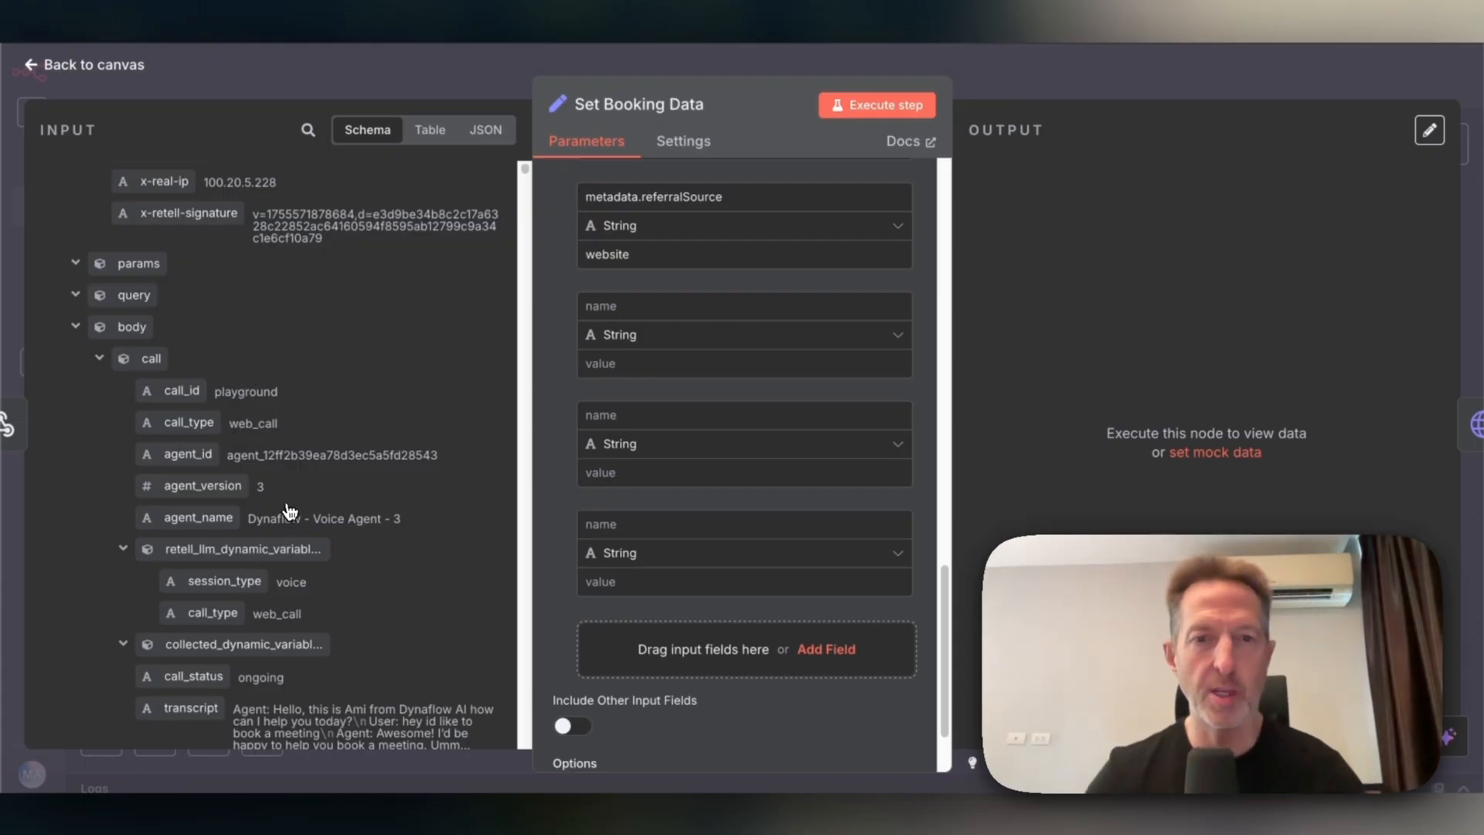
pyautogui.scroll(-10, 278, 498)
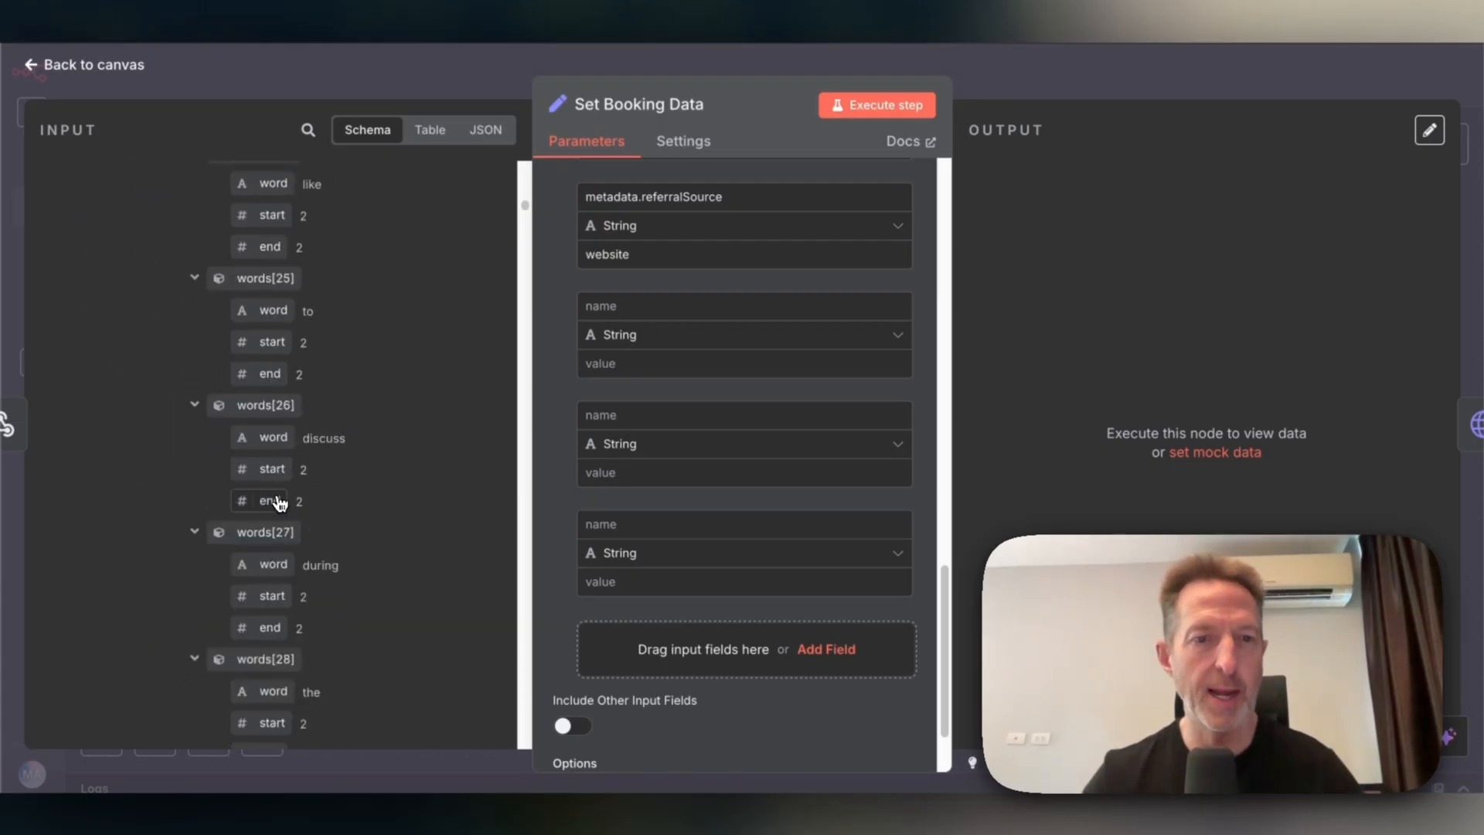
pyautogui.scroll(15, 270, 417)
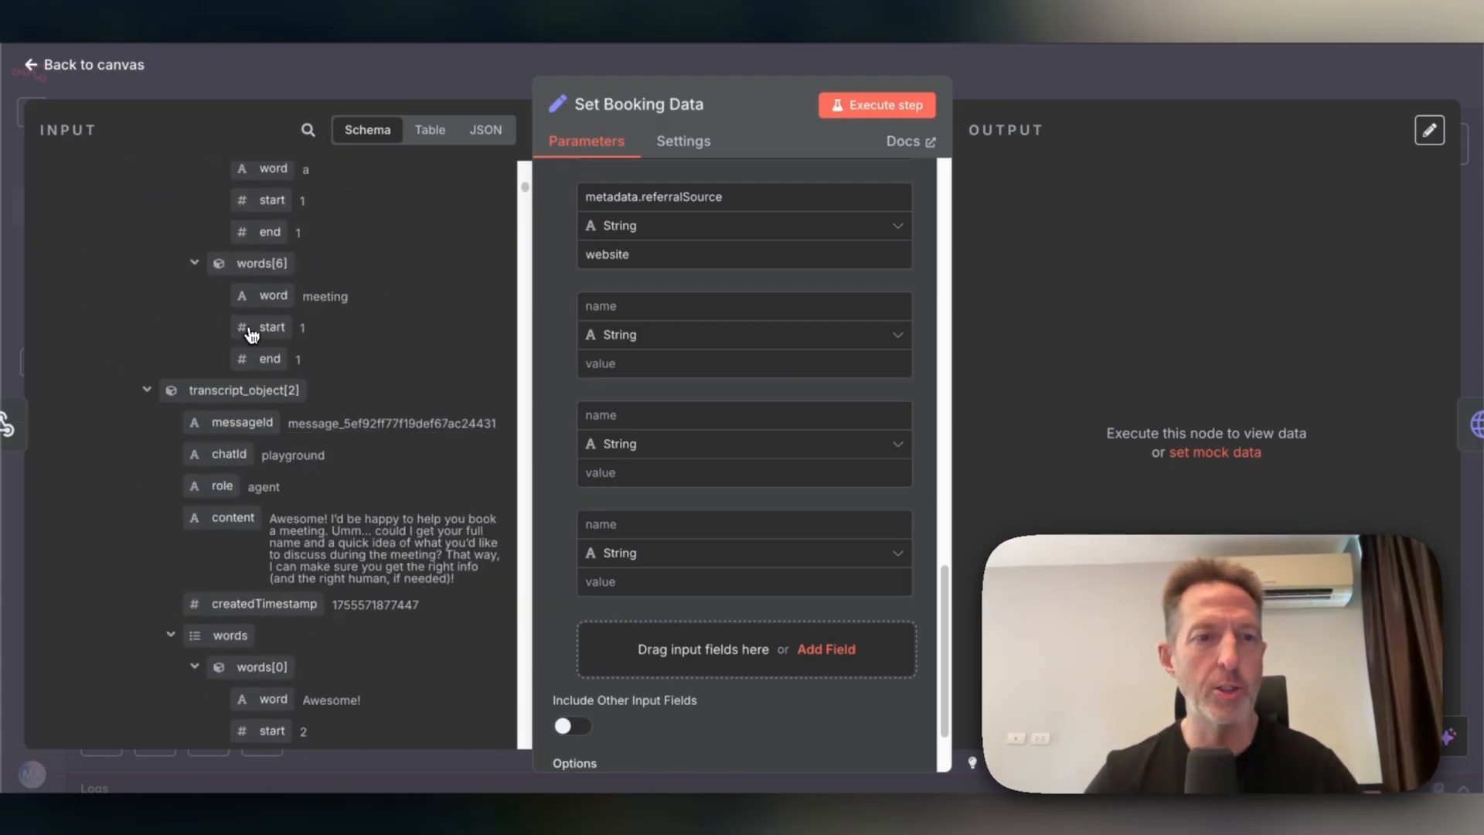
pyautogui.scroll(10, 247, 334)
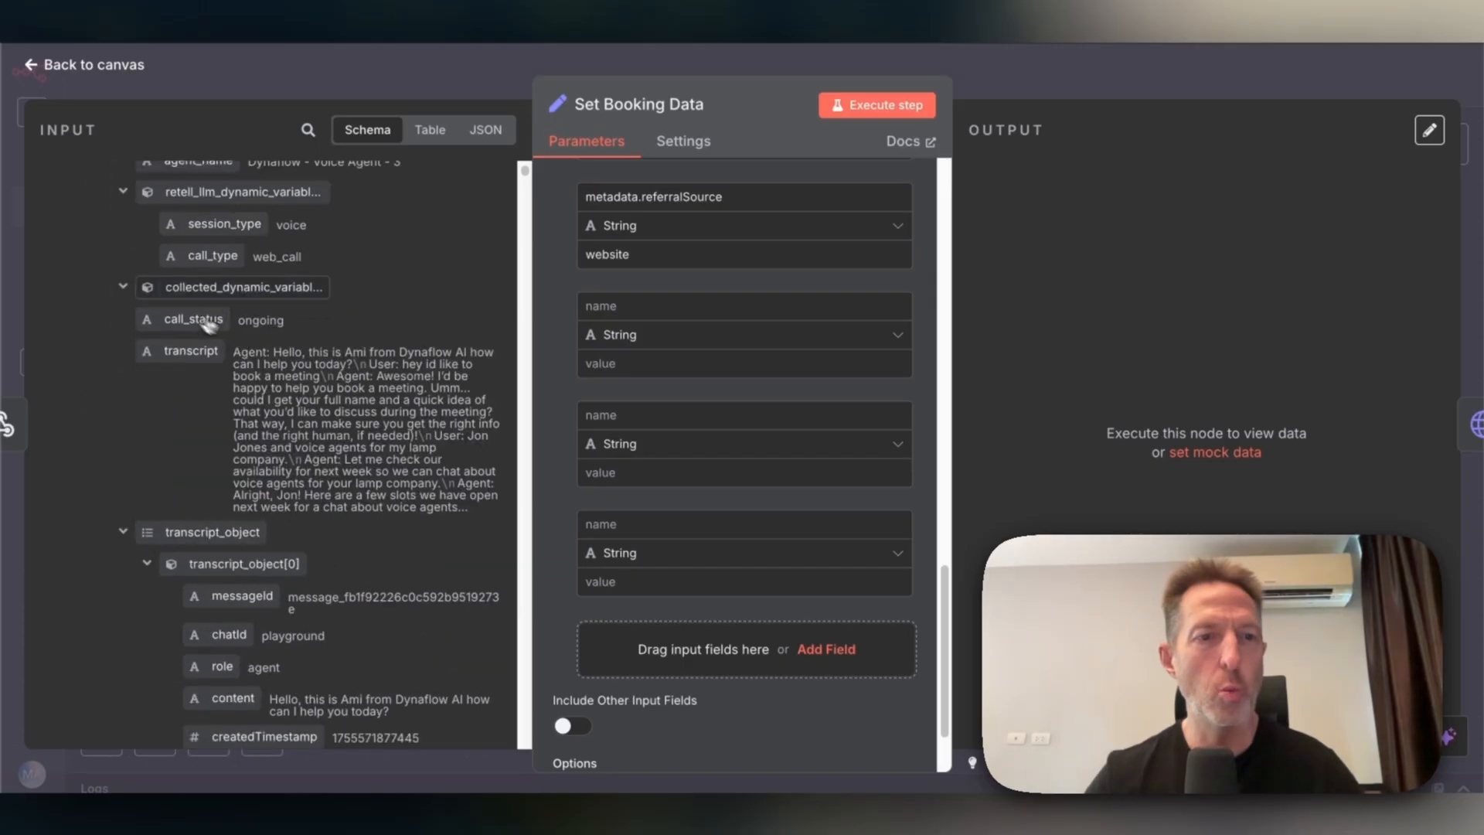
pyautogui.click(122, 532)
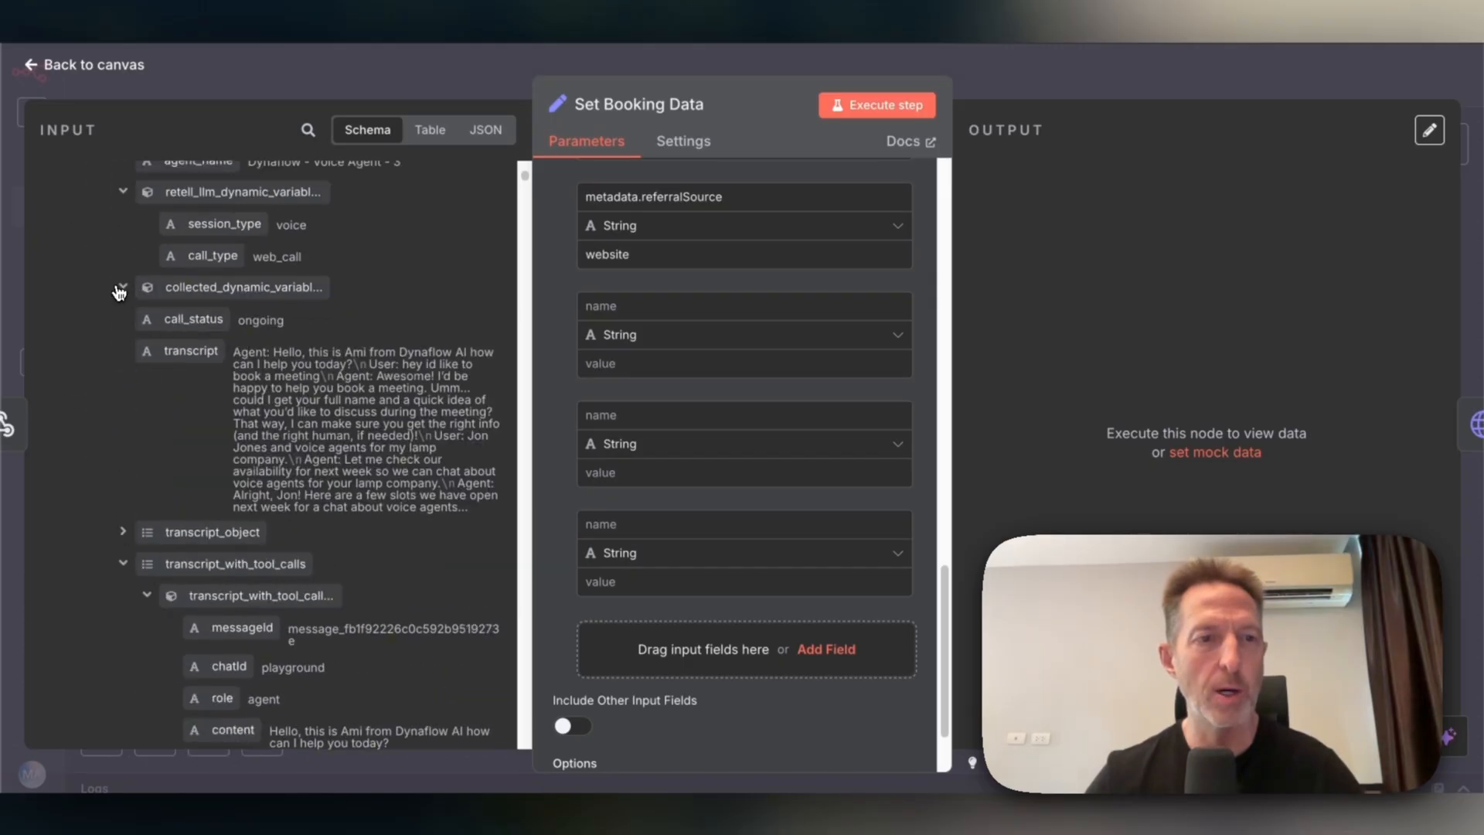
pyautogui.click(121, 564)
pyautogui.scroll(-5, 178, 502)
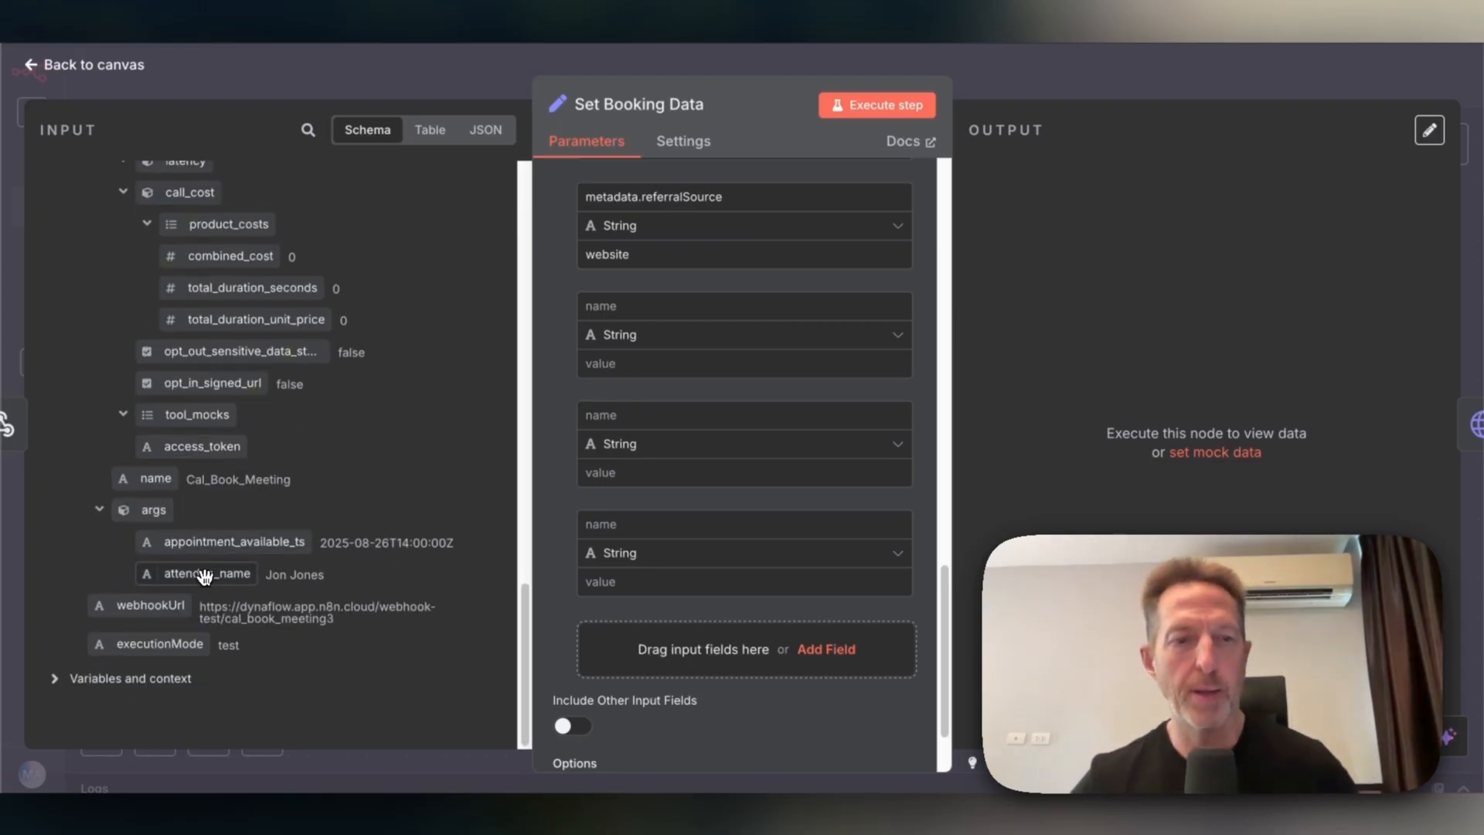
# Map body.args.attendee_name into the new Set Booking Data field's name and value, then view executions.
pyautogui.moveTo(203, 574); pyautogui.dragTo(682, 532)
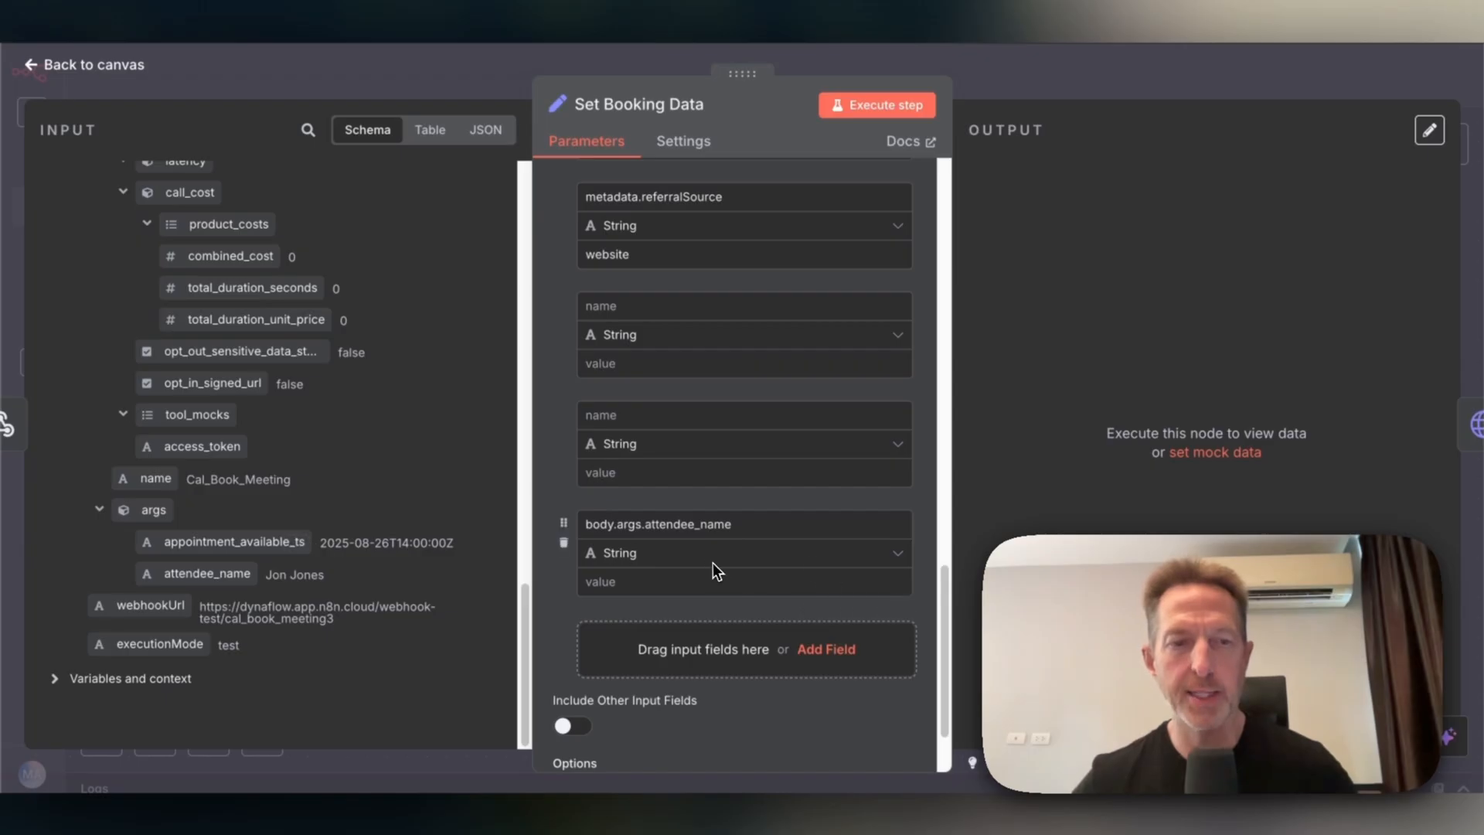
pyautogui.moveTo(185, 573); pyautogui.dragTo(651, 582)
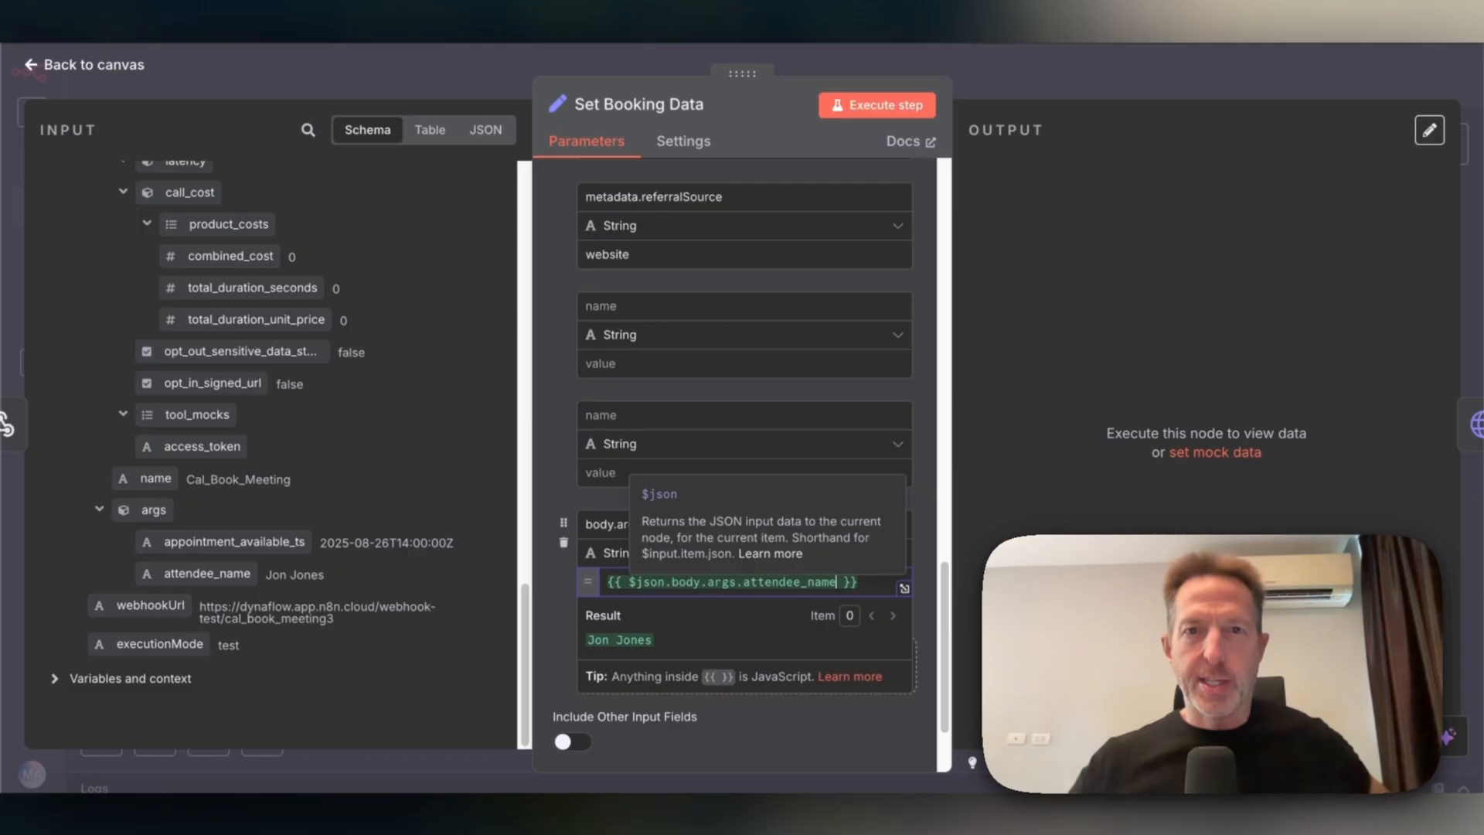
pyautogui.press('Escape')
pyautogui.click(758, 107)
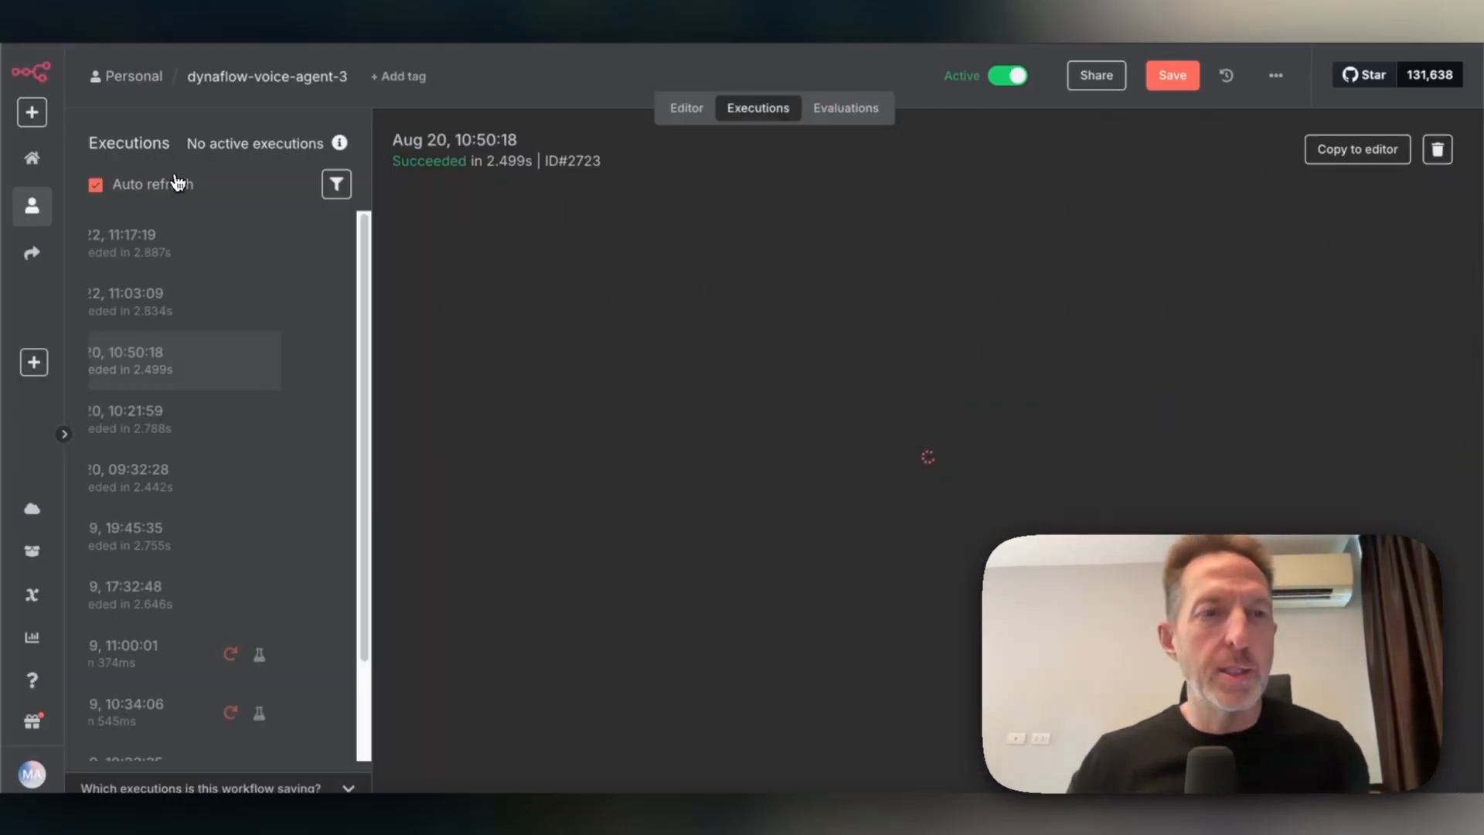
# Open the Aug 22, 11:17:19 execution from the executions list.
pyautogui.click(158, 253)
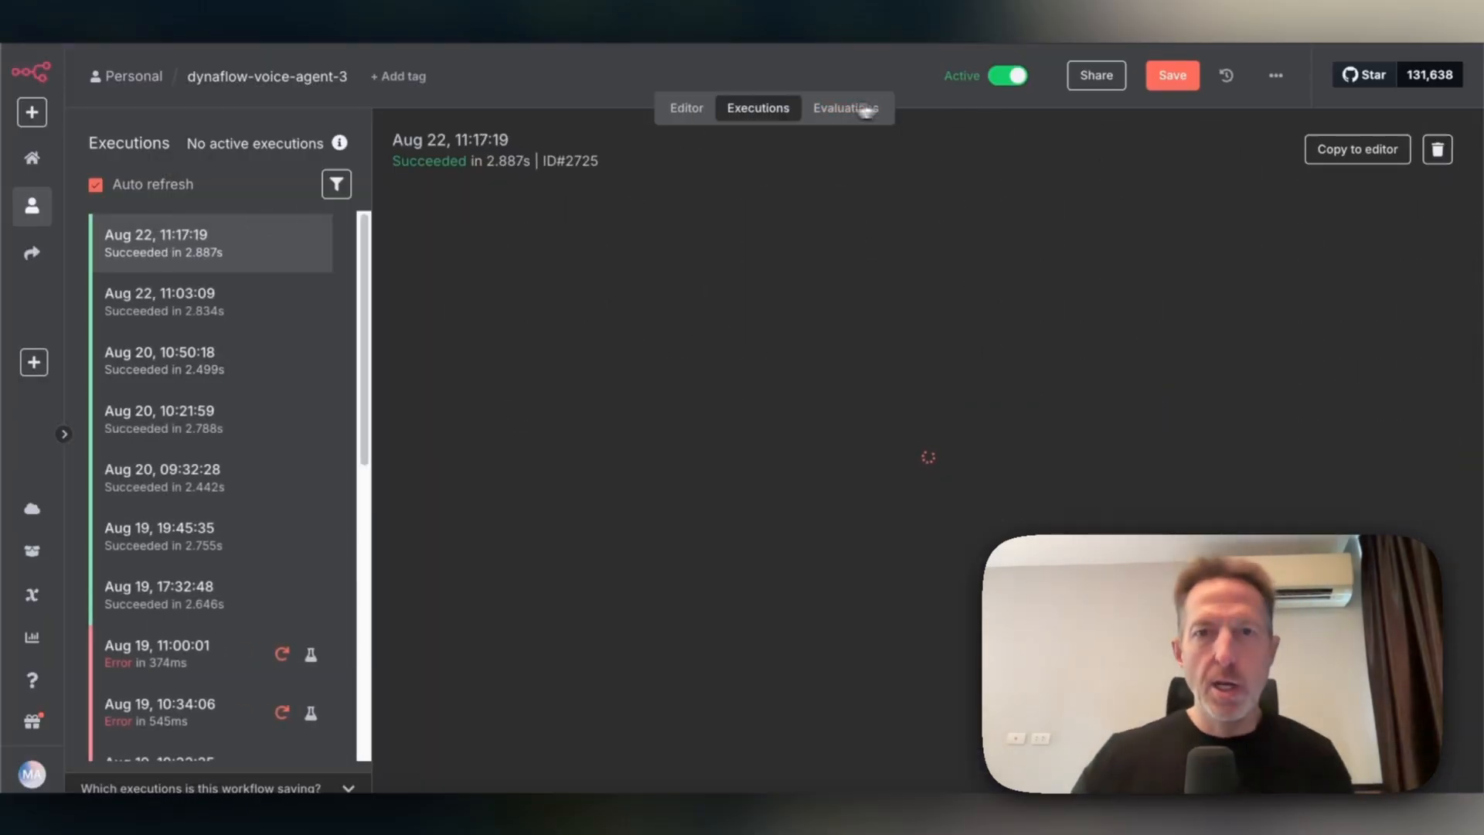
pyautogui.click(702, 106)
pyautogui.click(742, 106)
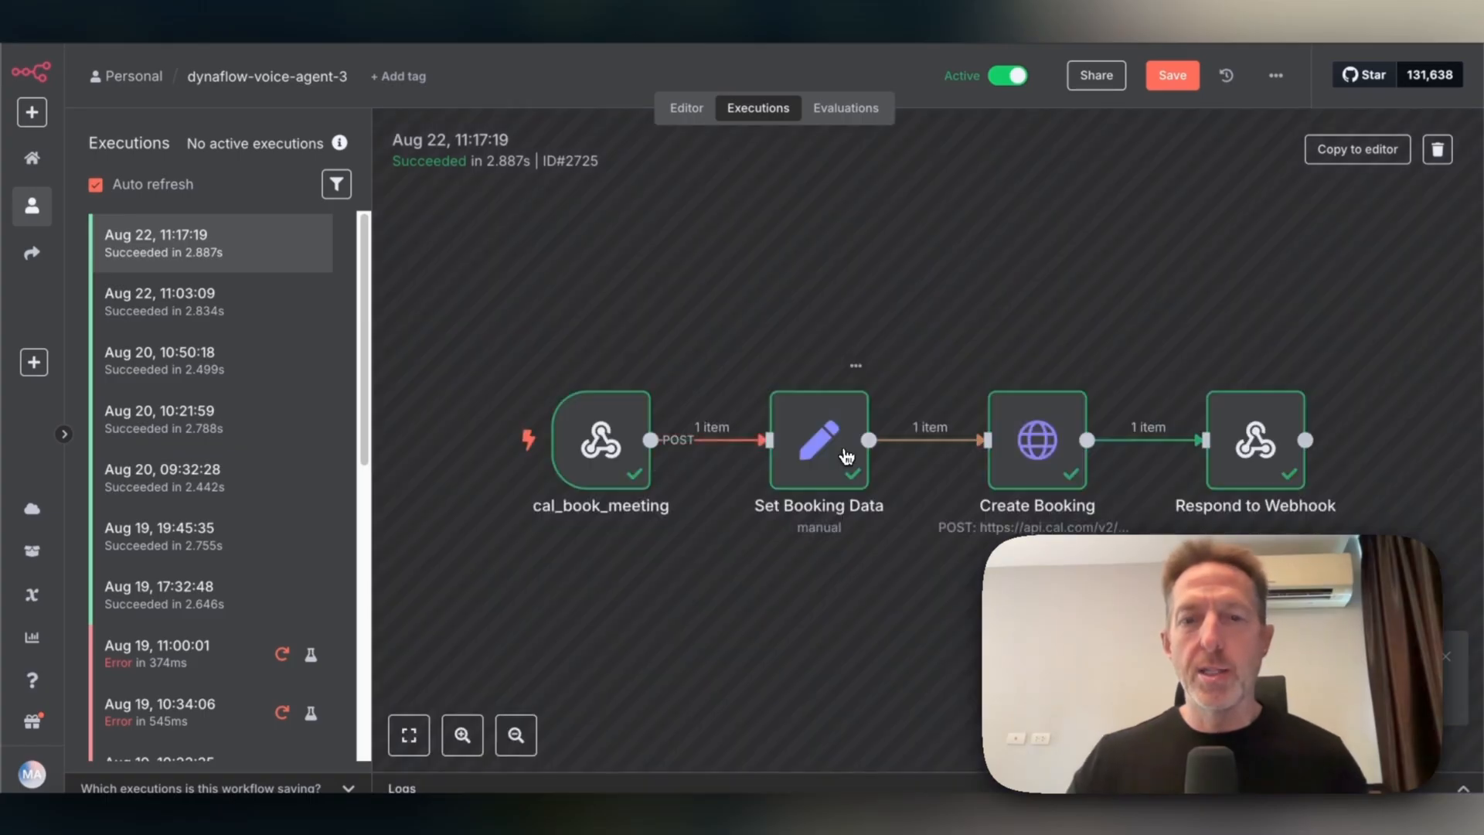
# Inspect Set Booking Data's input schema and parameters in that execution, collapsing transcript_with_tool_calls.
pyautogui.doubleClick(800, 446)
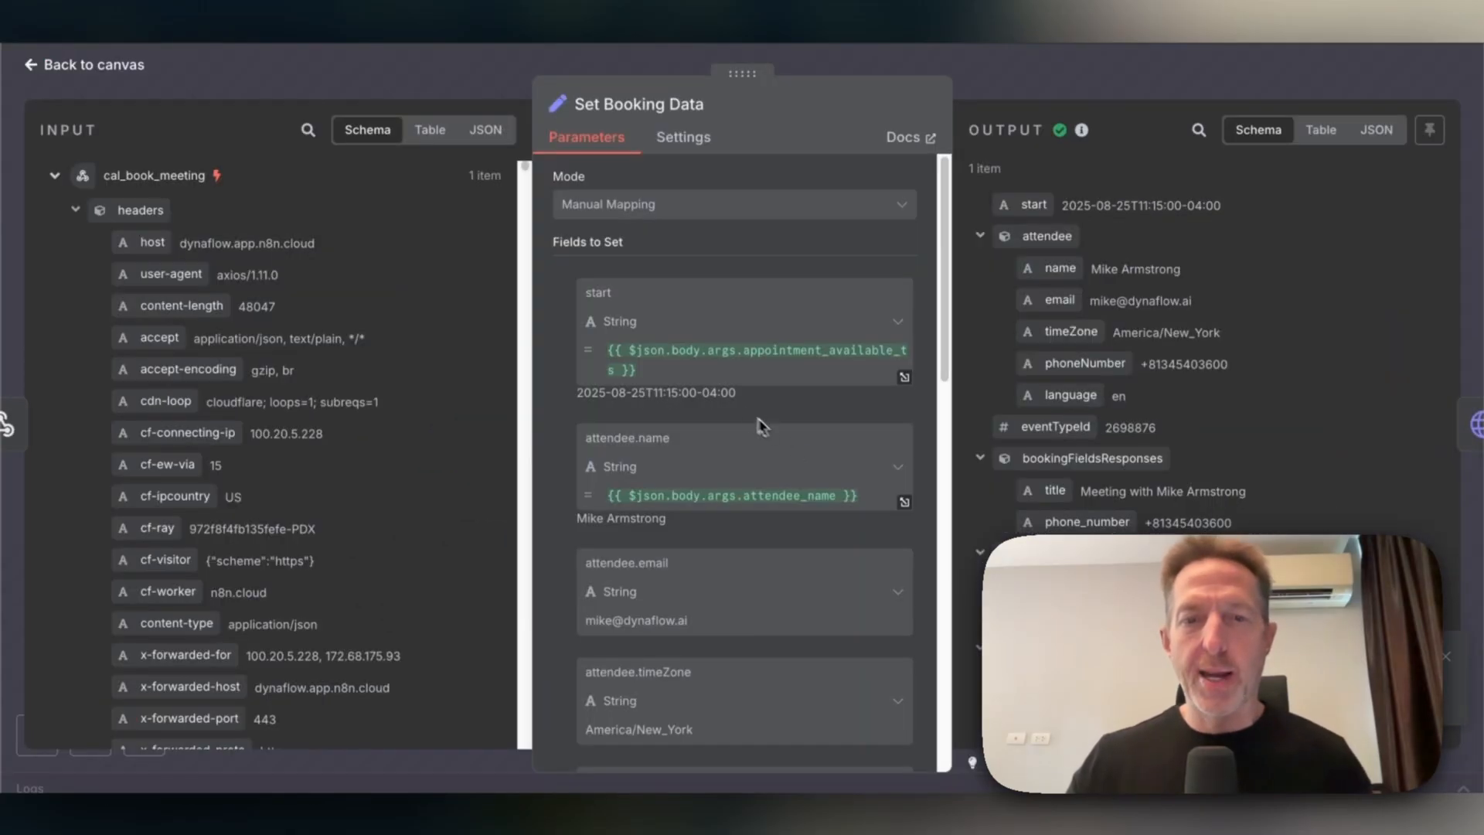
pyautogui.scroll(-20, 313, 486)
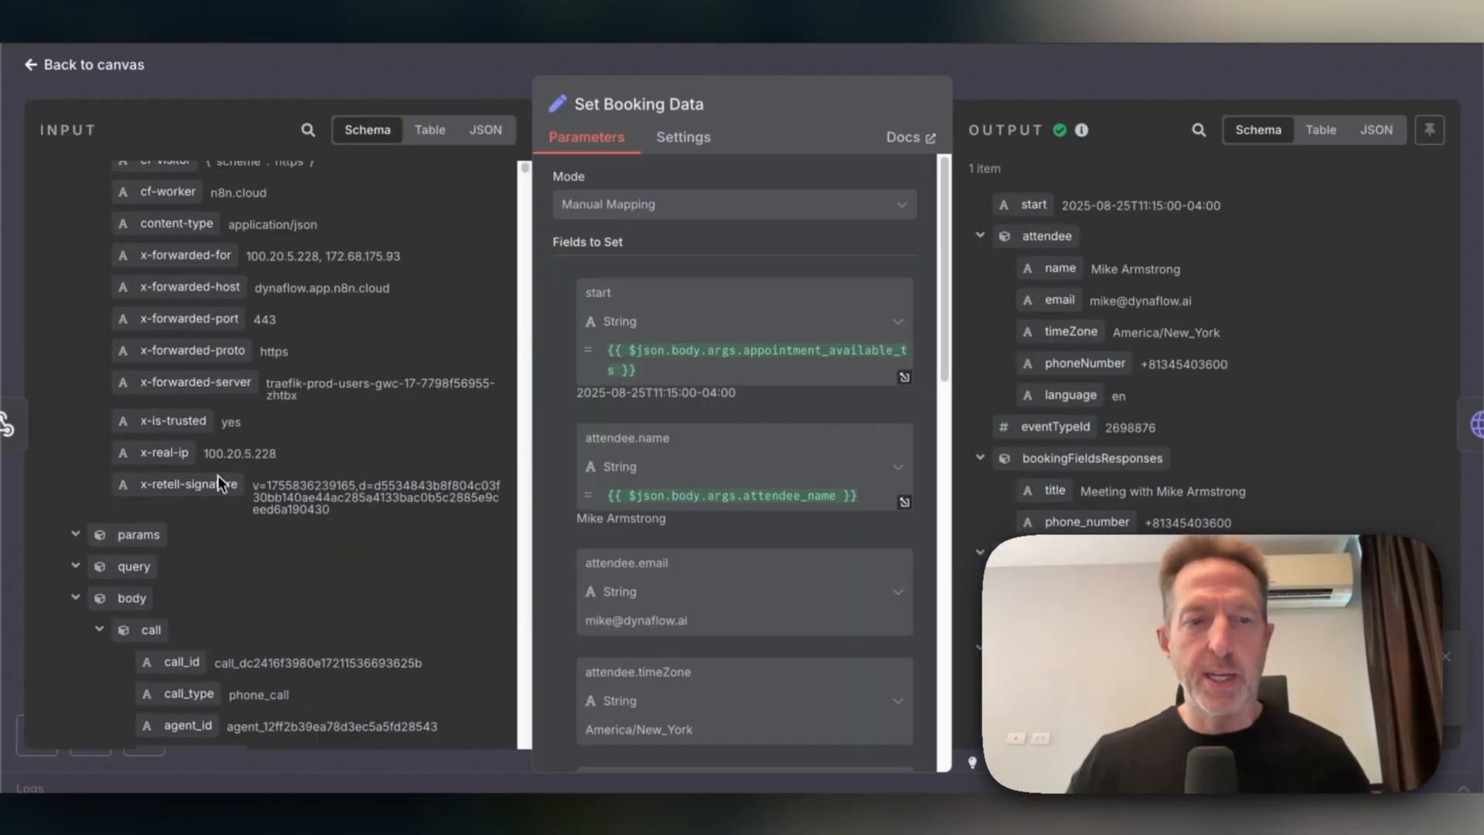
pyautogui.scroll(-20, 290, 440)
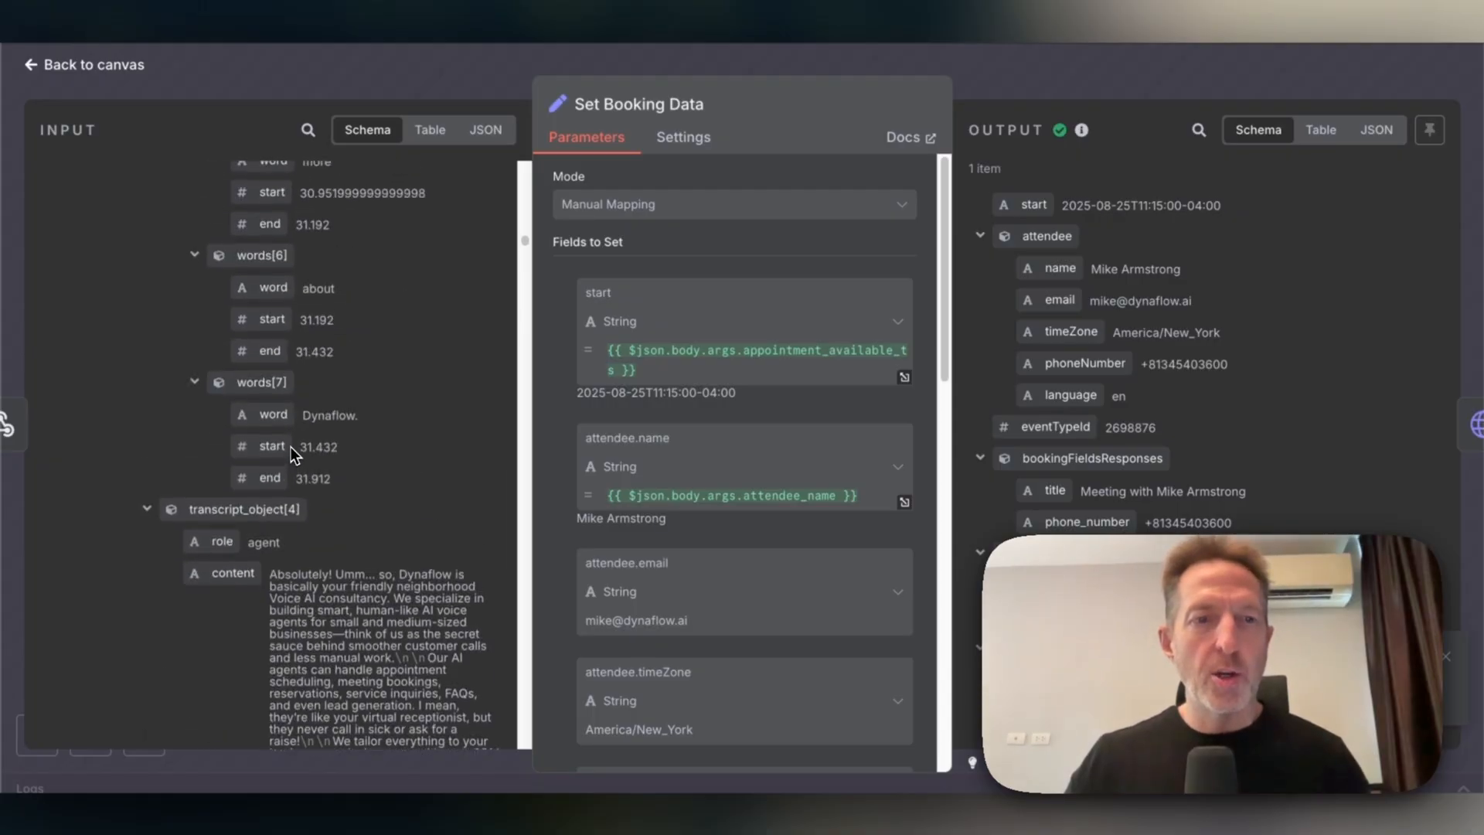
pyautogui.scroll(20, 288, 436)
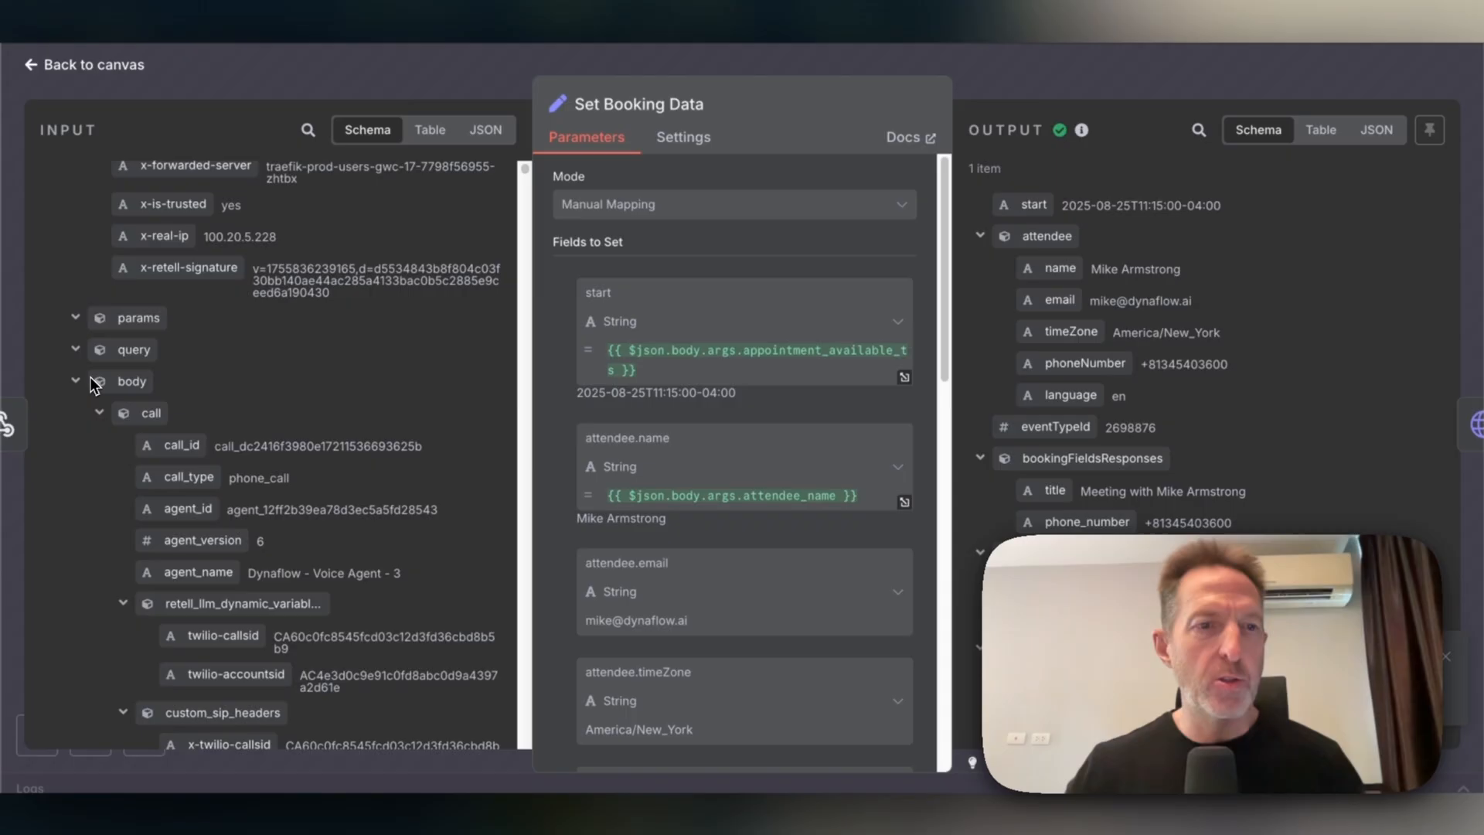
pyautogui.scroll(-3, 94, 388)
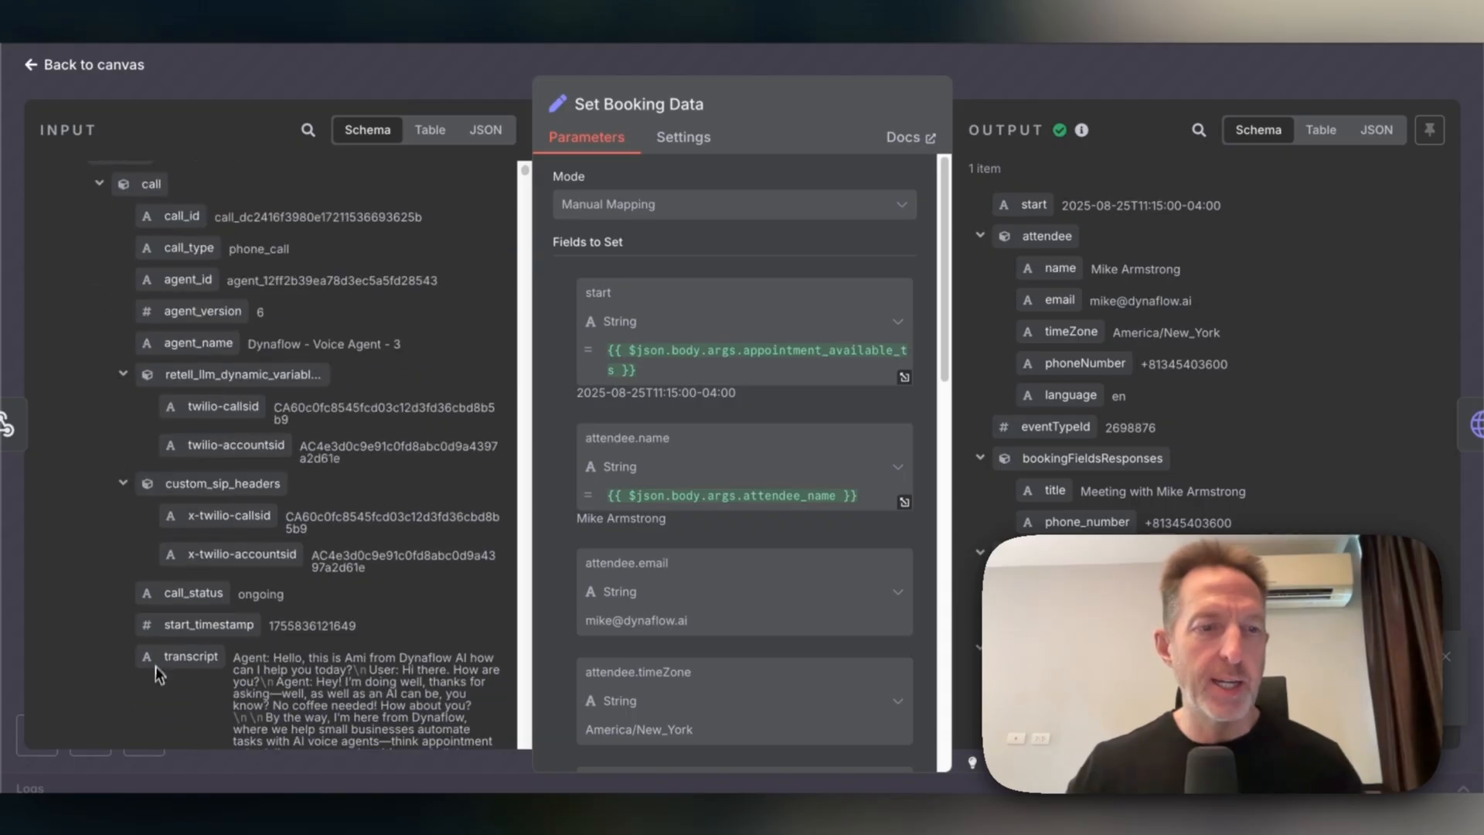
pyautogui.scroll(-5, 124, 387)
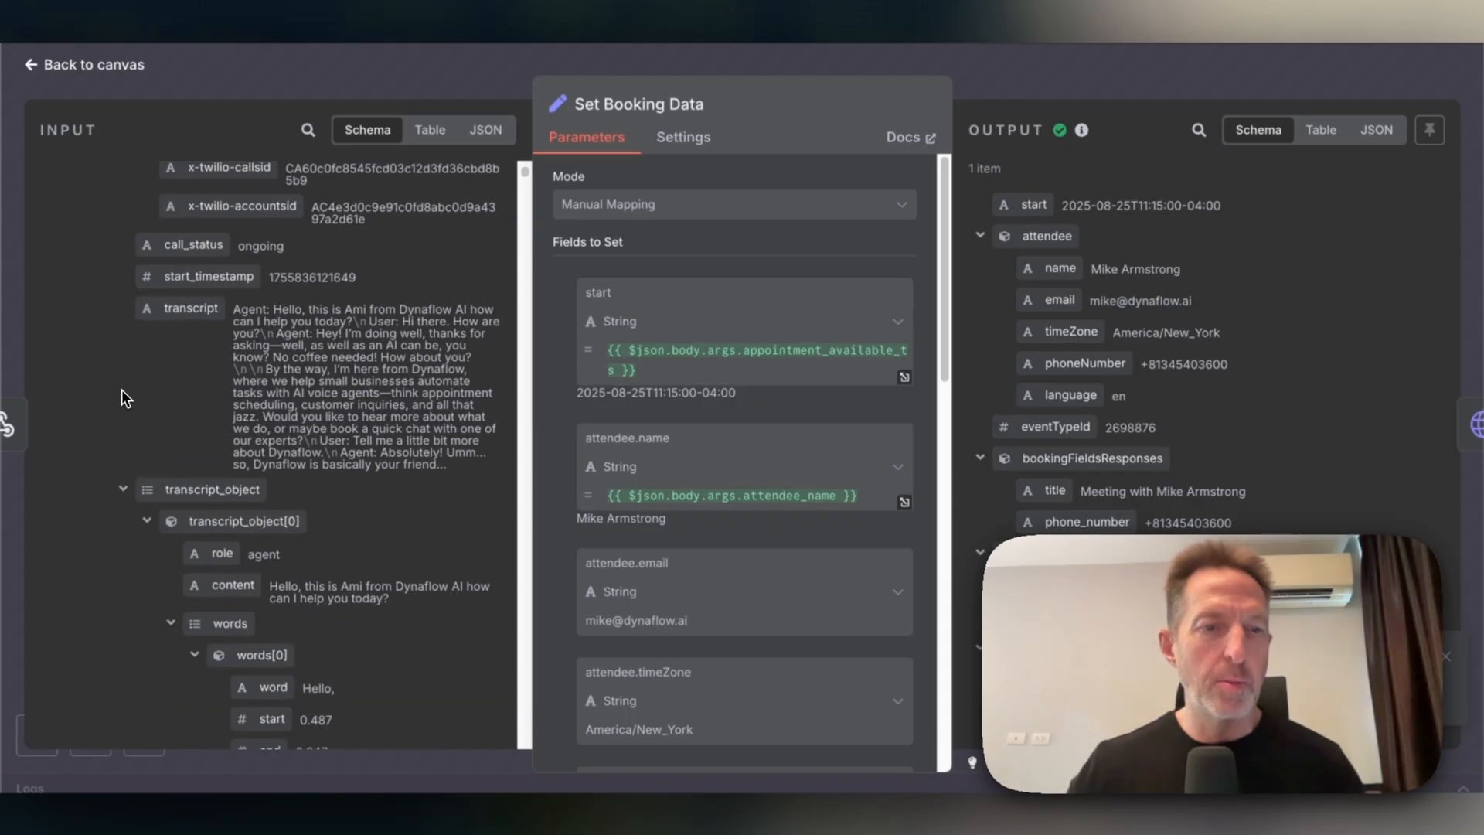
pyautogui.click(122, 522)
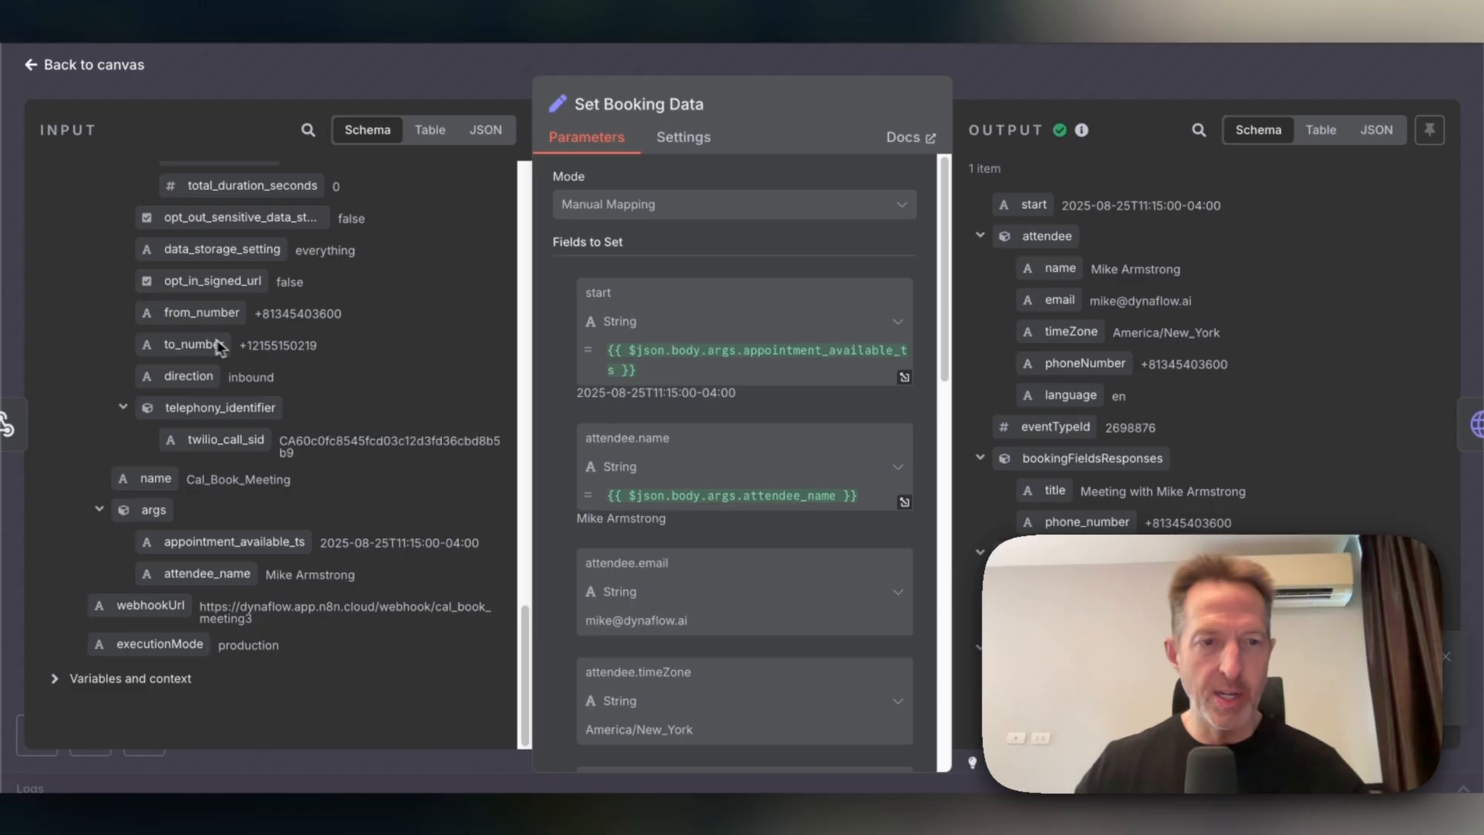
pyautogui.scroll(-3, 712, 538)
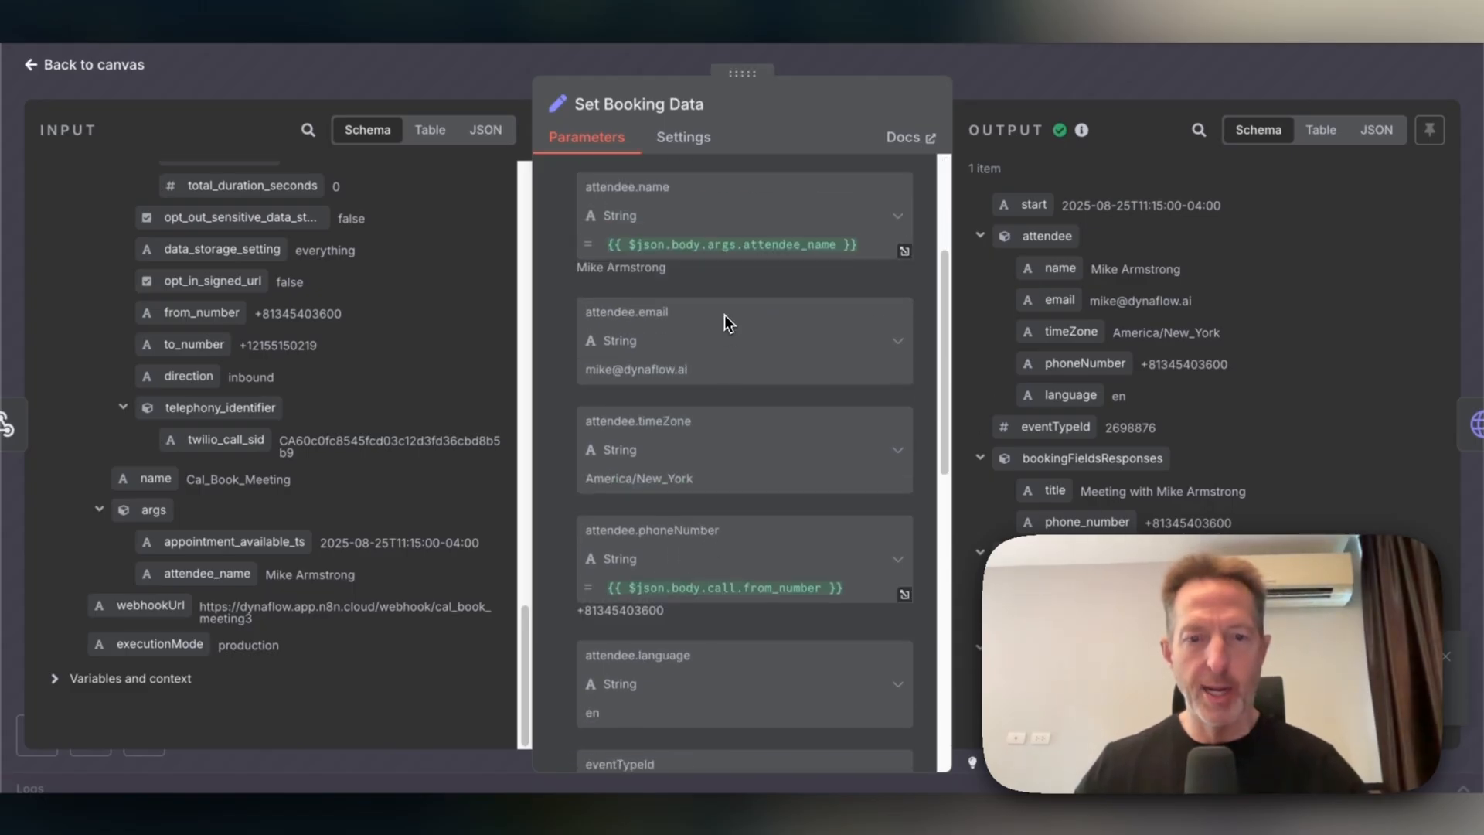
pyautogui.click(108, 68)
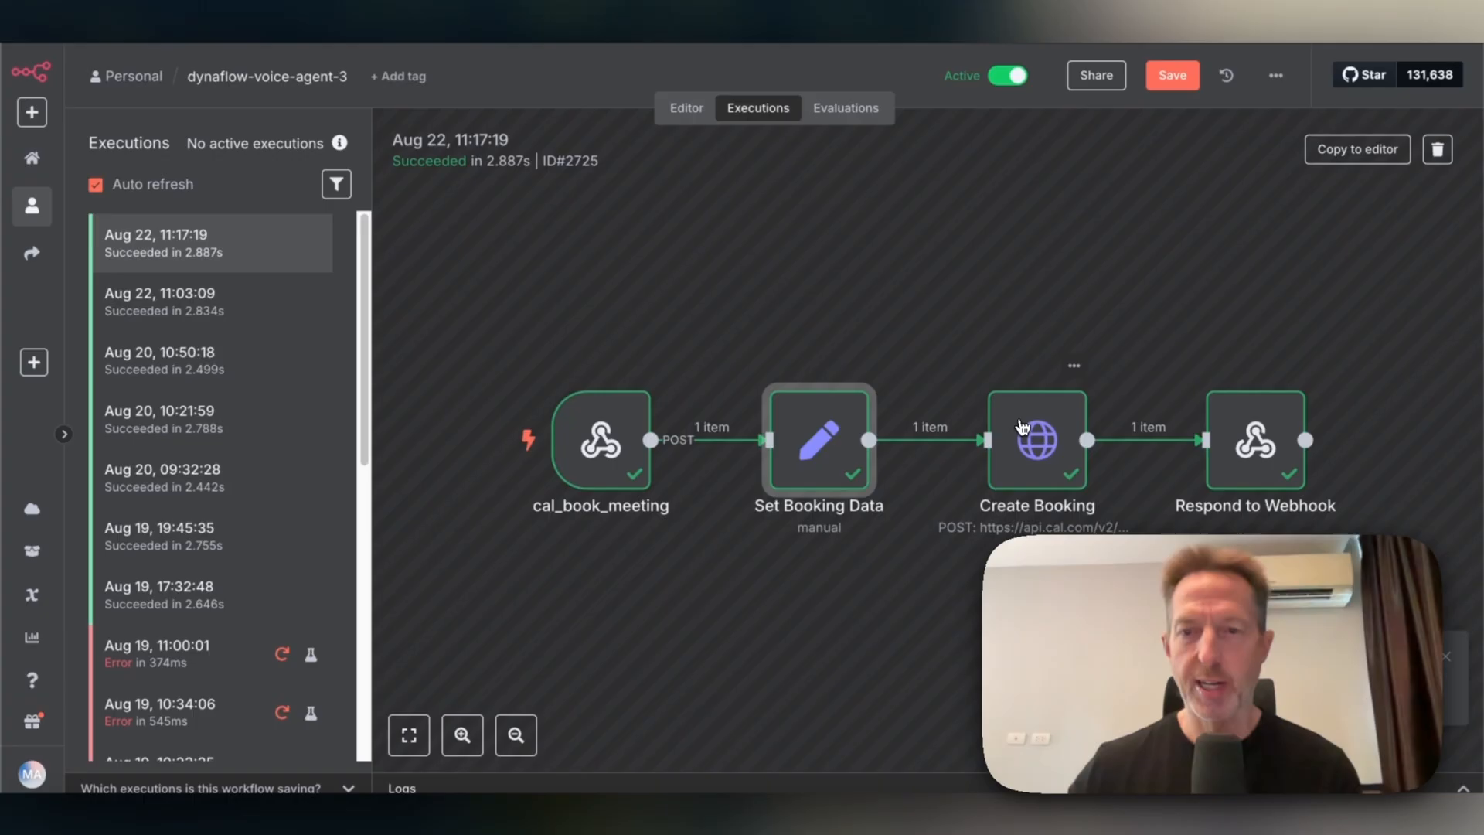
# Review the Create Booking node's JSON body in the execution, then go to Cal.com's 45-min event page.
pyautogui.doubleClick(1020, 425)
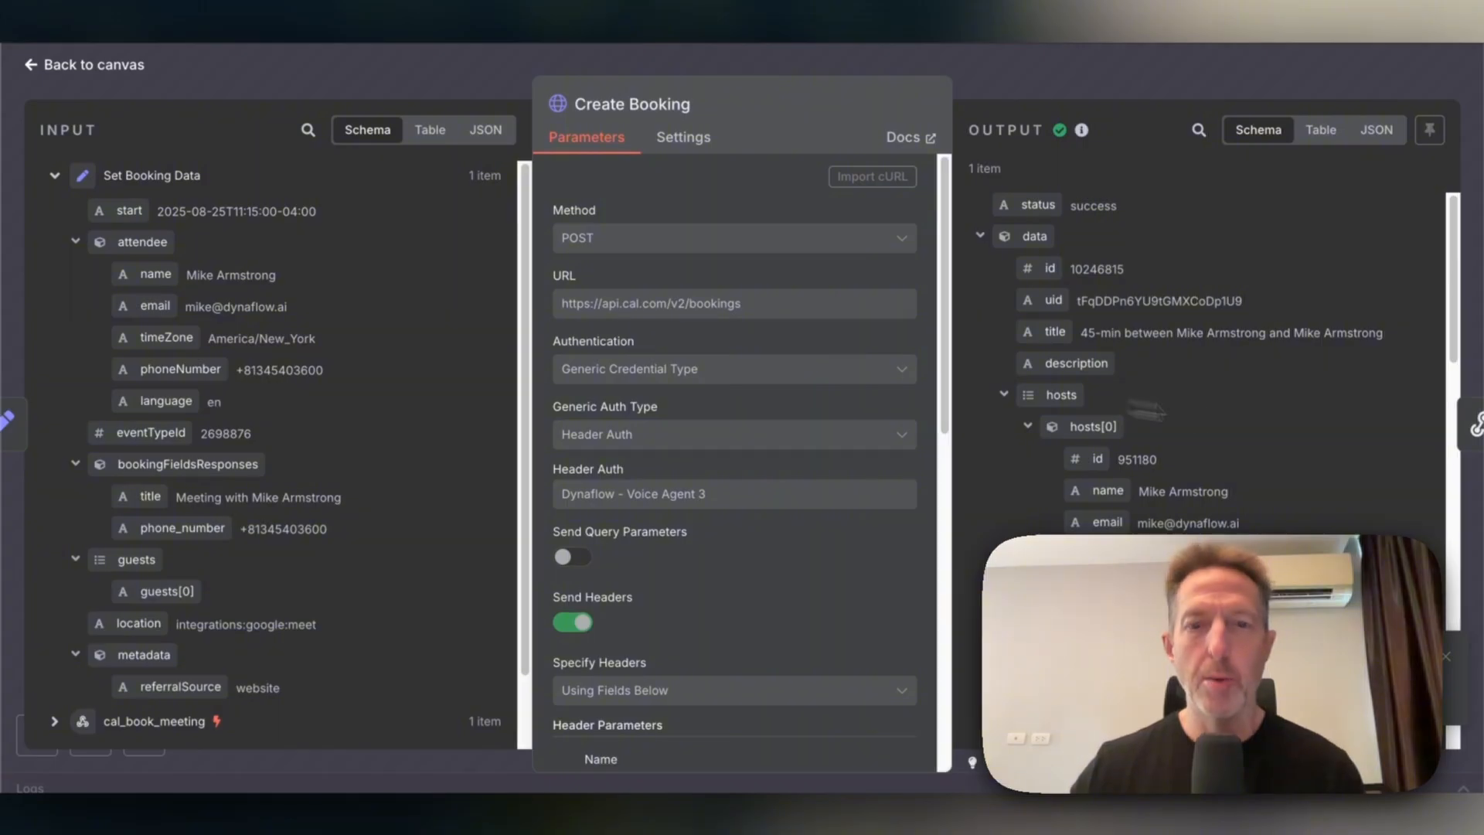
pyautogui.scroll(-8, 788, 501)
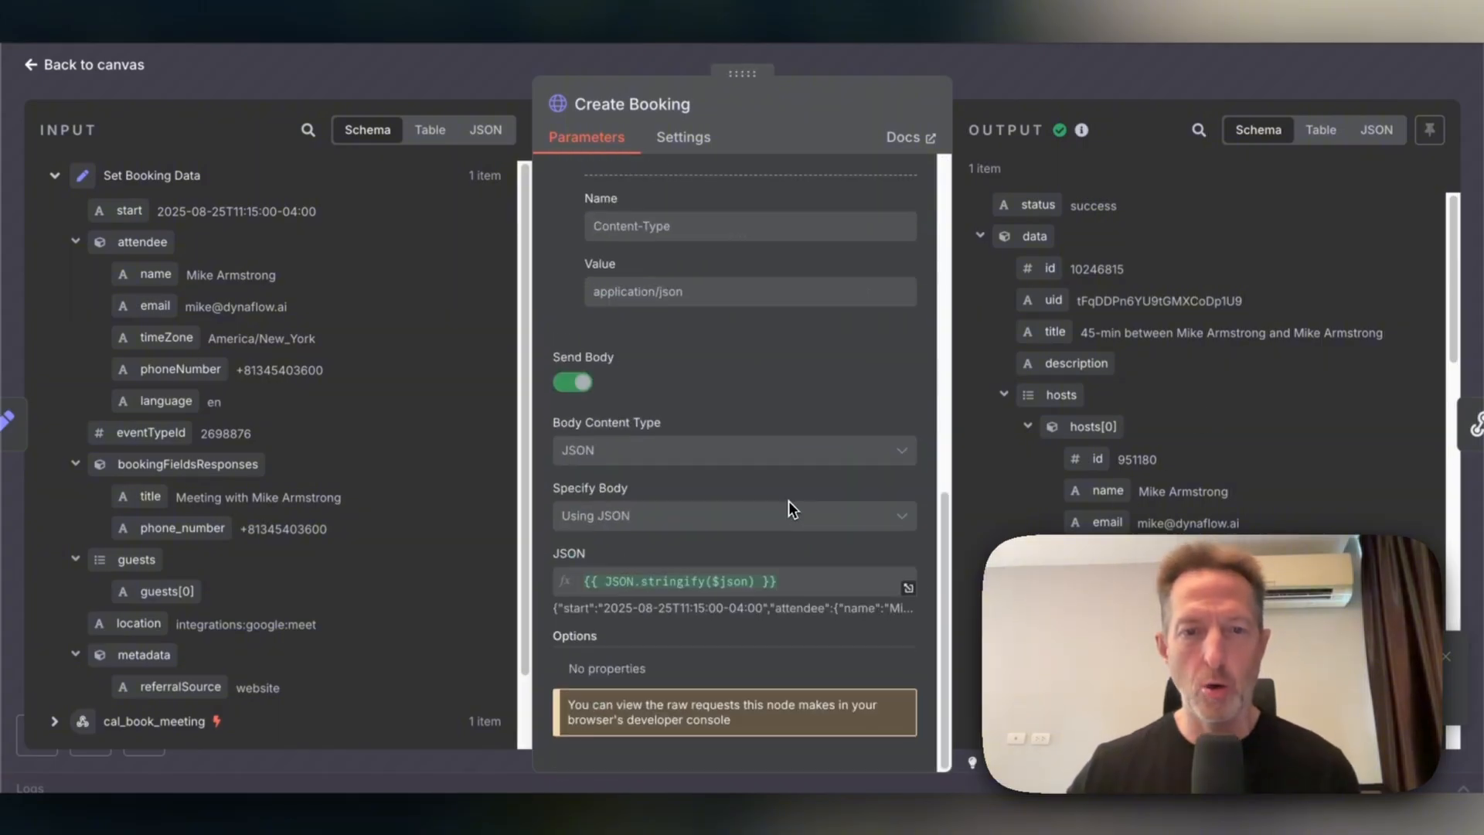
pyautogui.click(93, 65)
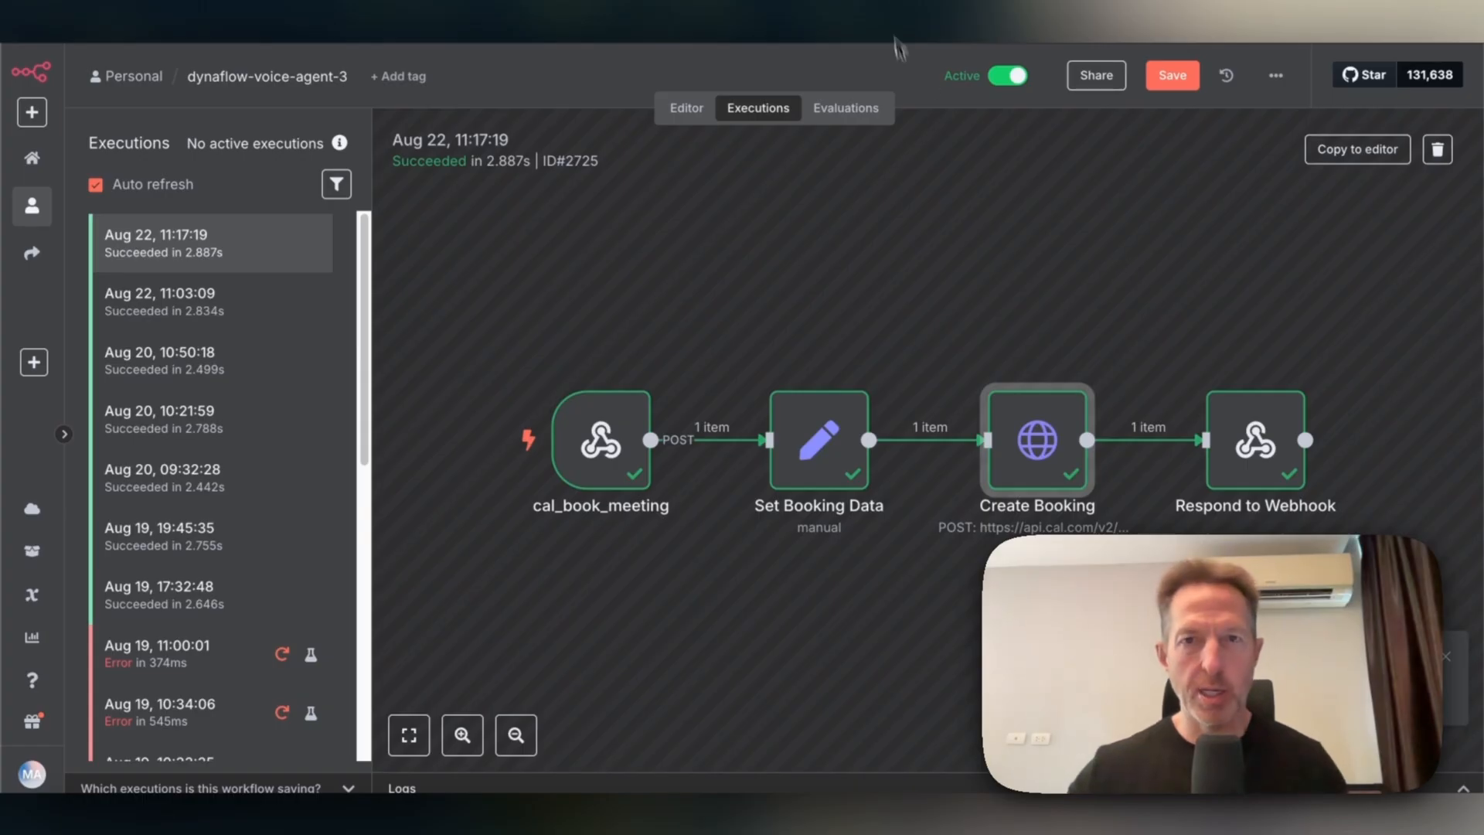
pyautogui.click(873, 21)
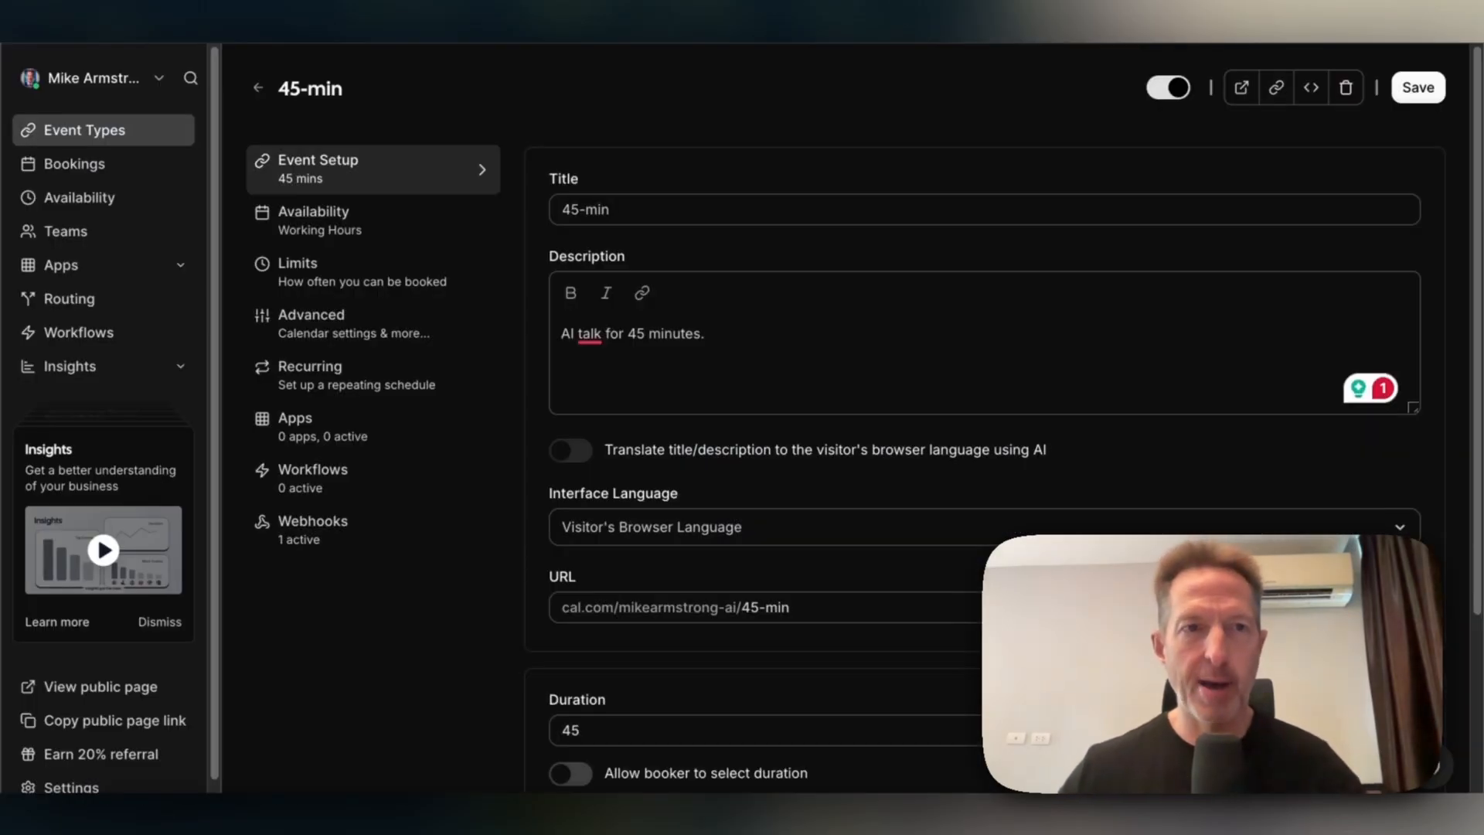
# Switch from Cal.com to the dynaflow.ai website's YouTube Channel section.
pyautogui.click(580, 23)
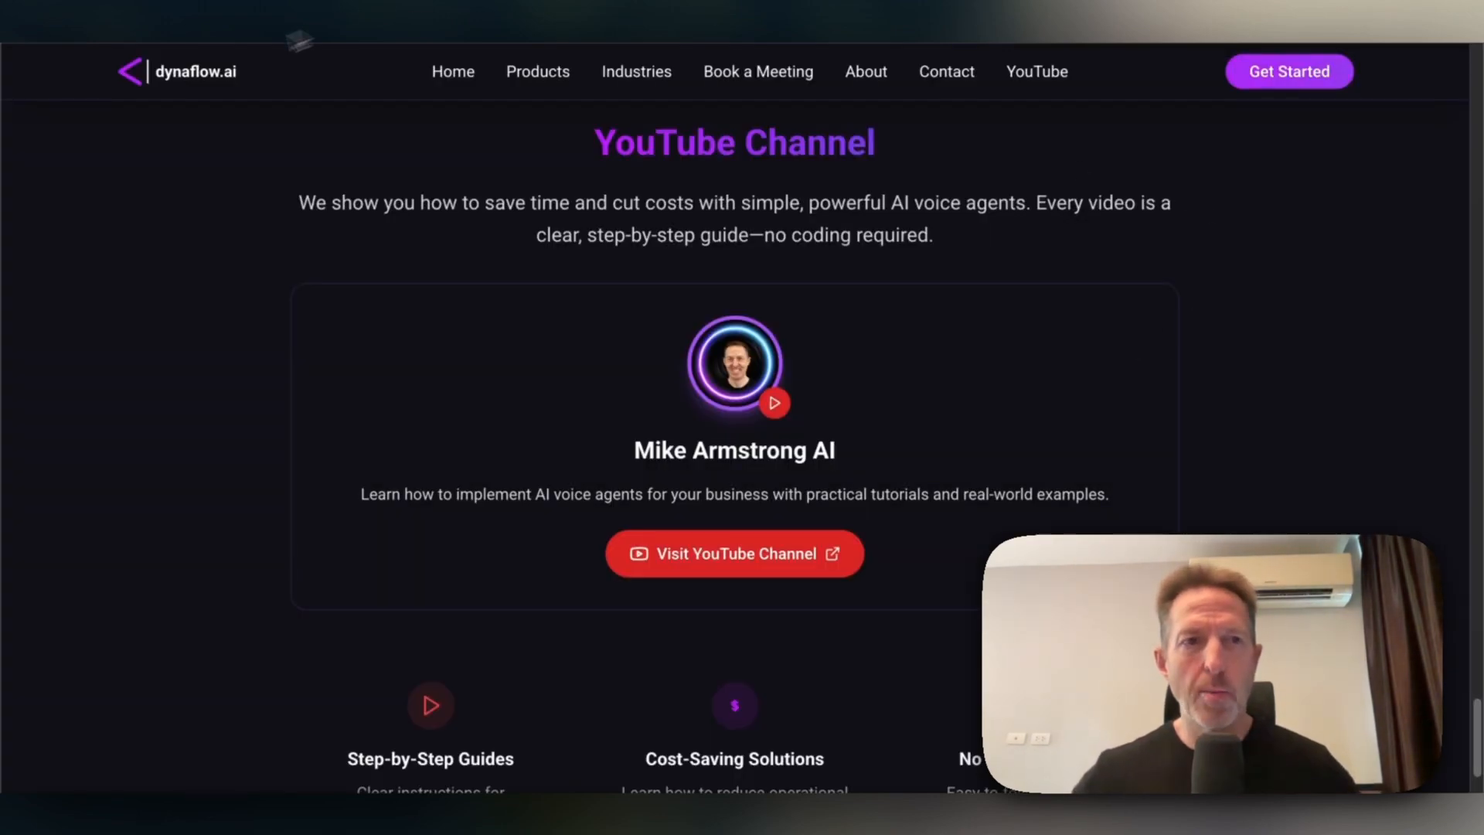
# Reach the Calendly 30-min Consultation Meeting page through dynaflow.ai's Book a Meeting section.
pyautogui.click(197, 77)
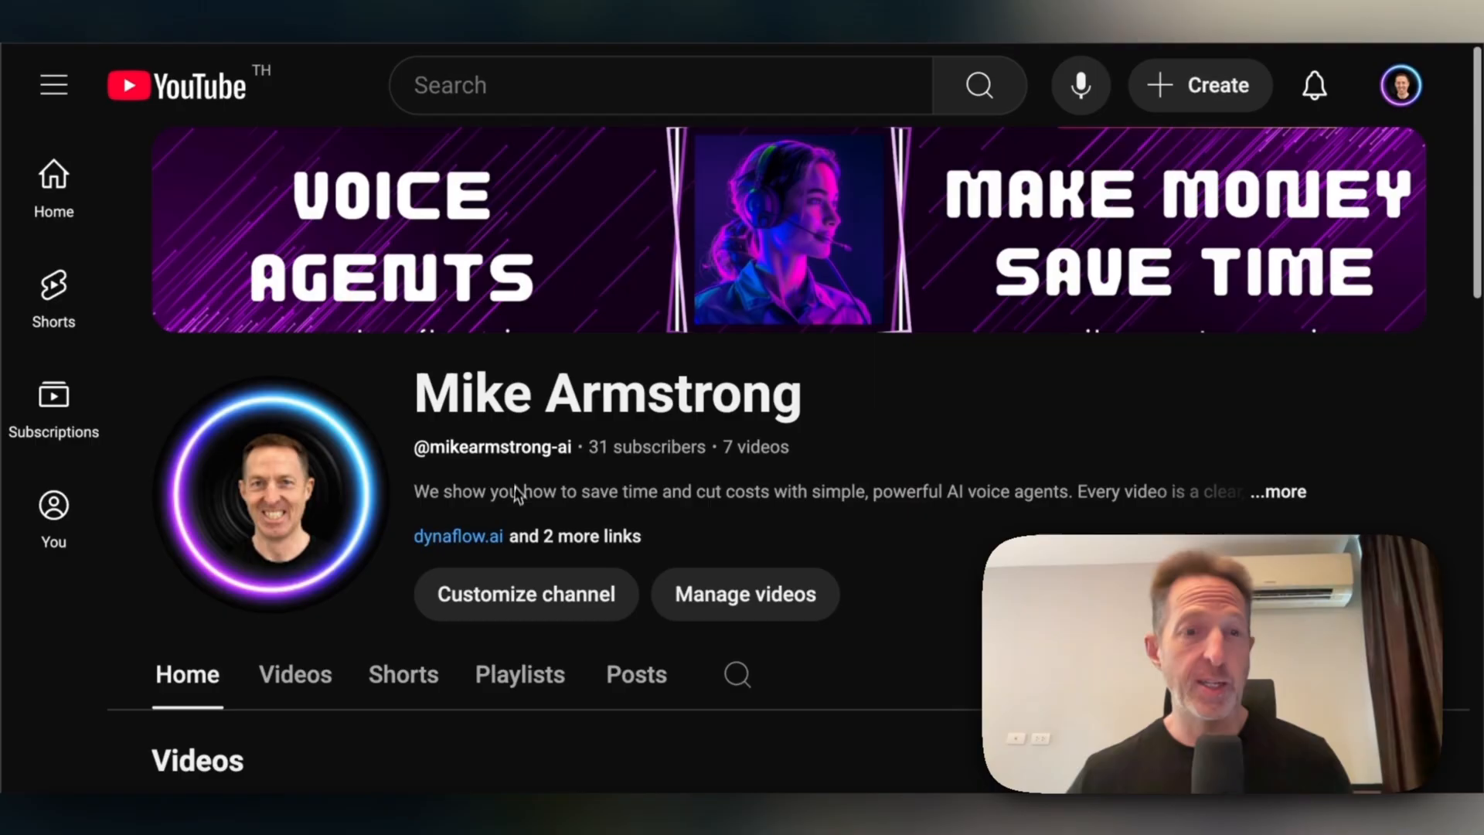
pyautogui.click(486, 539)
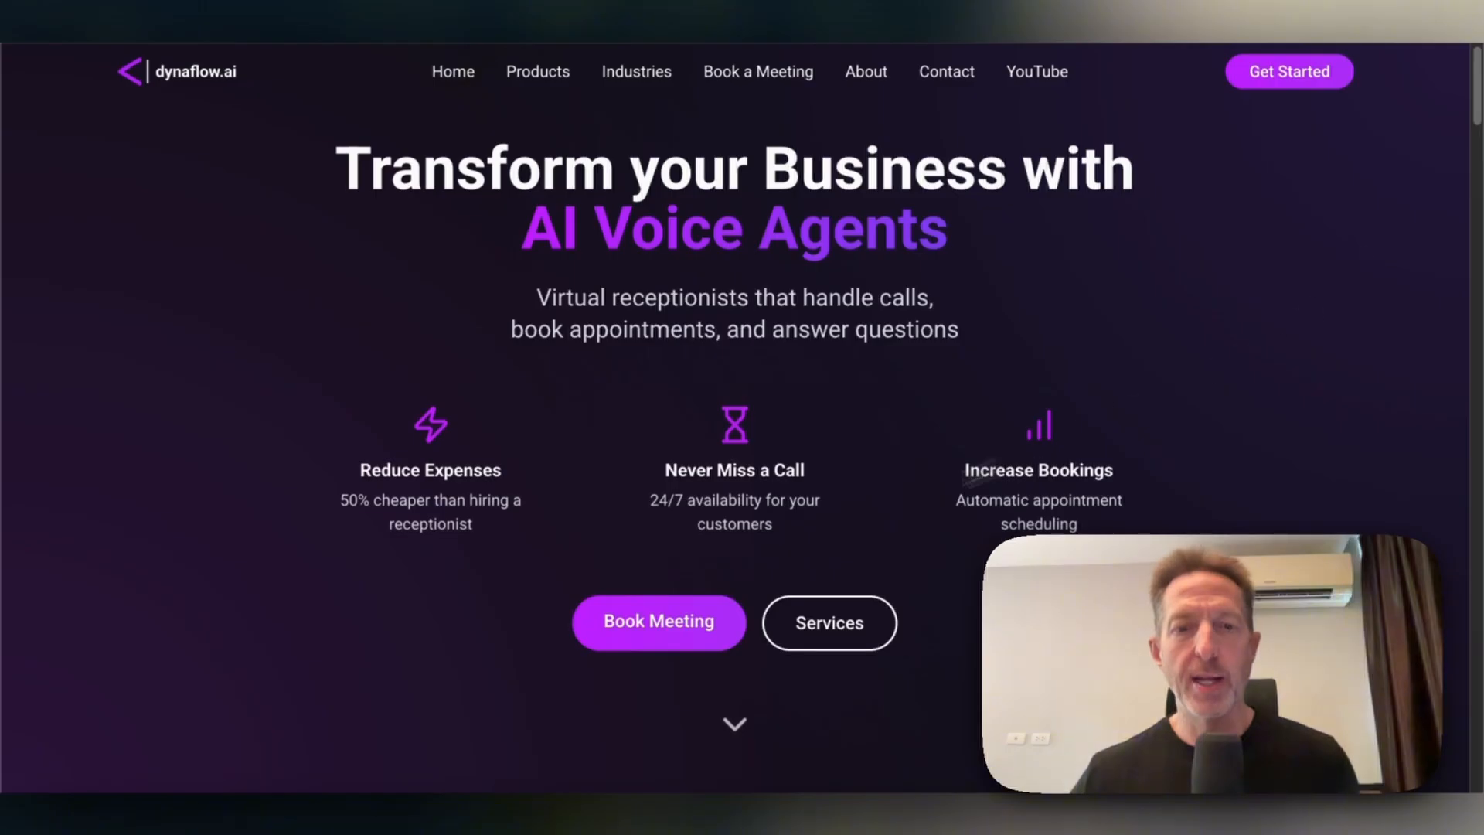
pyautogui.click(659, 630)
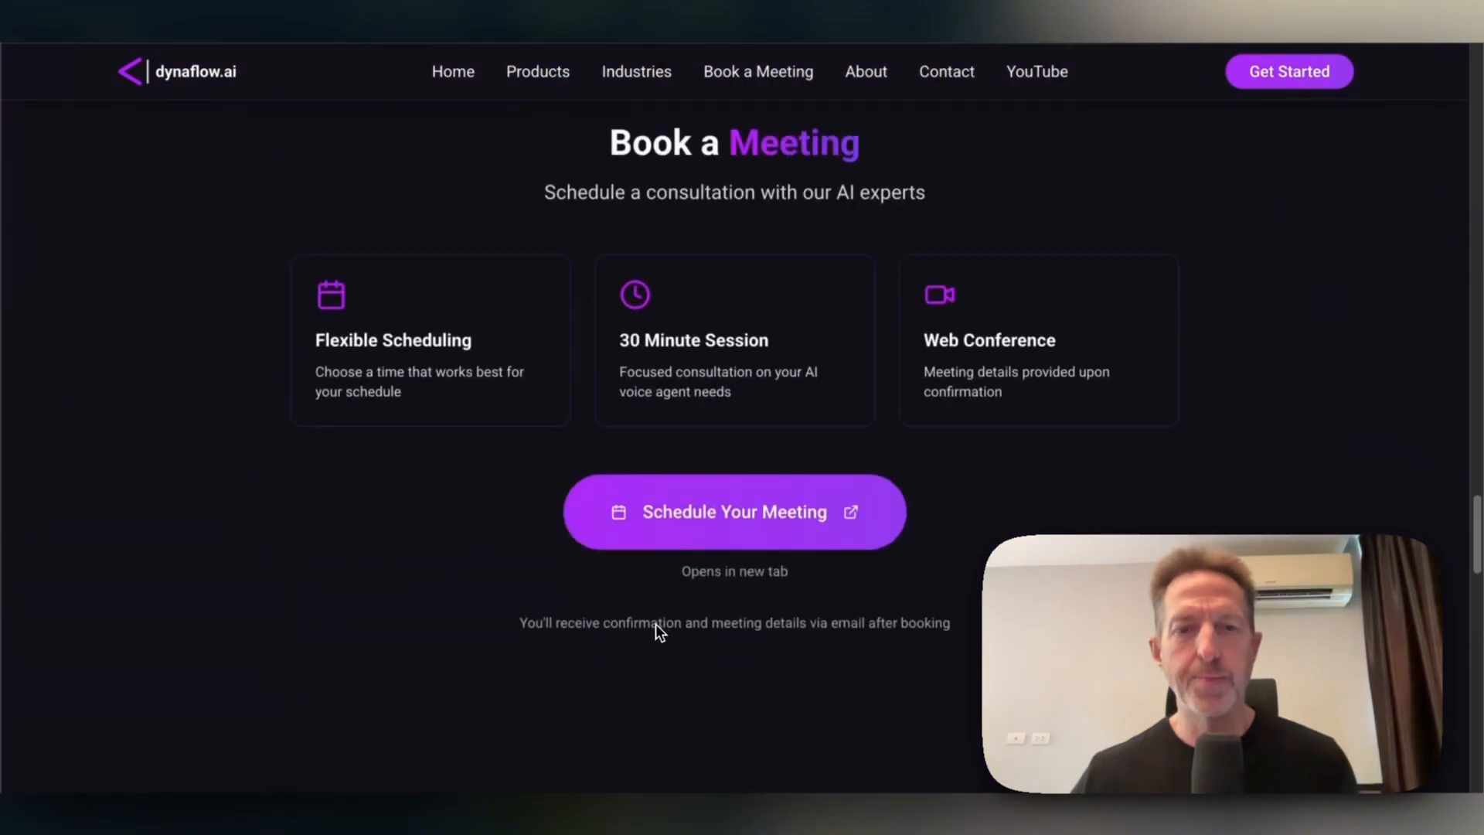
pyautogui.click(737, 516)
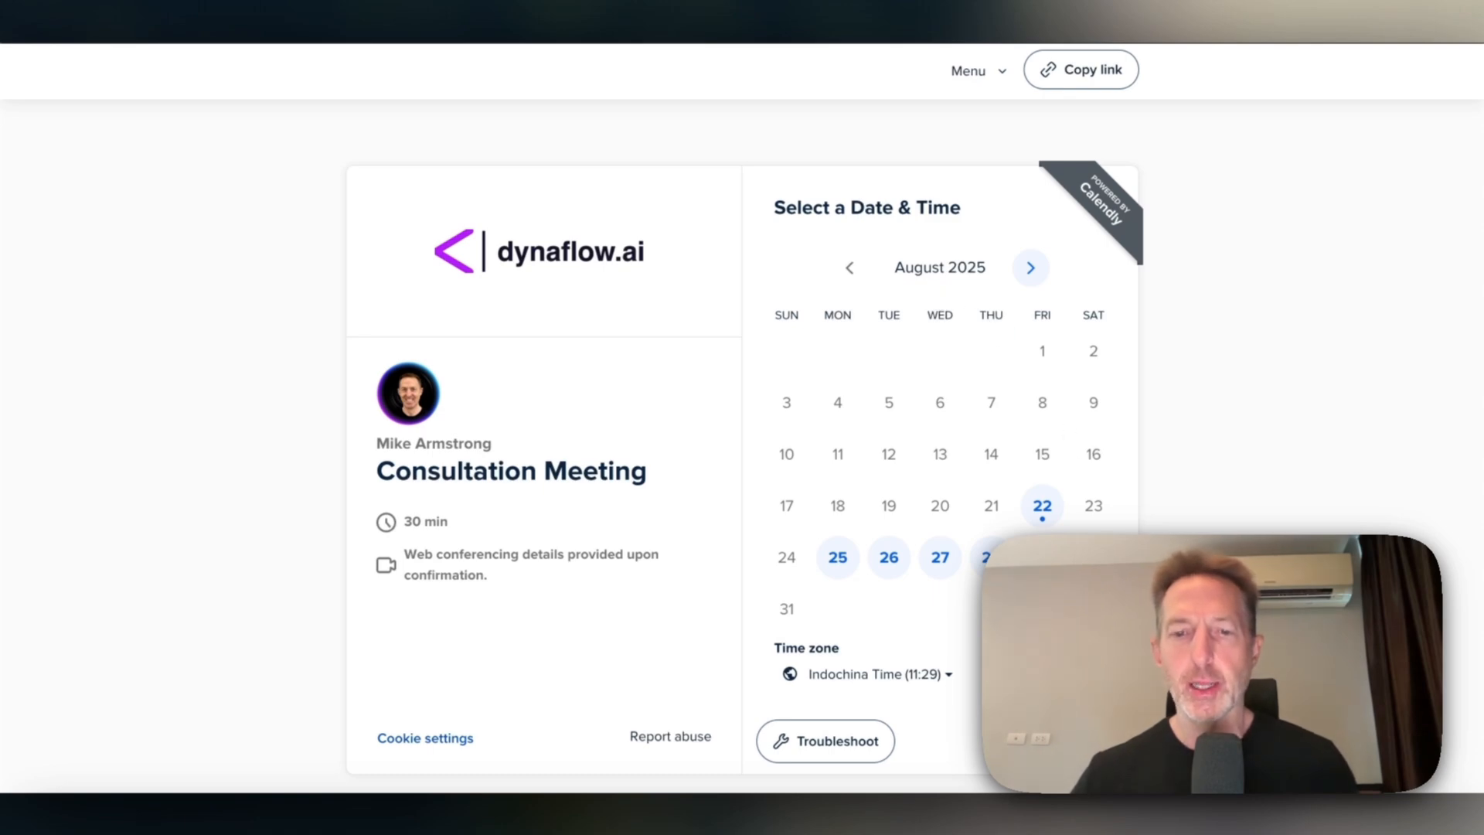
# Choose the 15:30 slot on Friday, August 29, 2025 for the Consultation Meeting.
pyautogui.click(1041, 557)
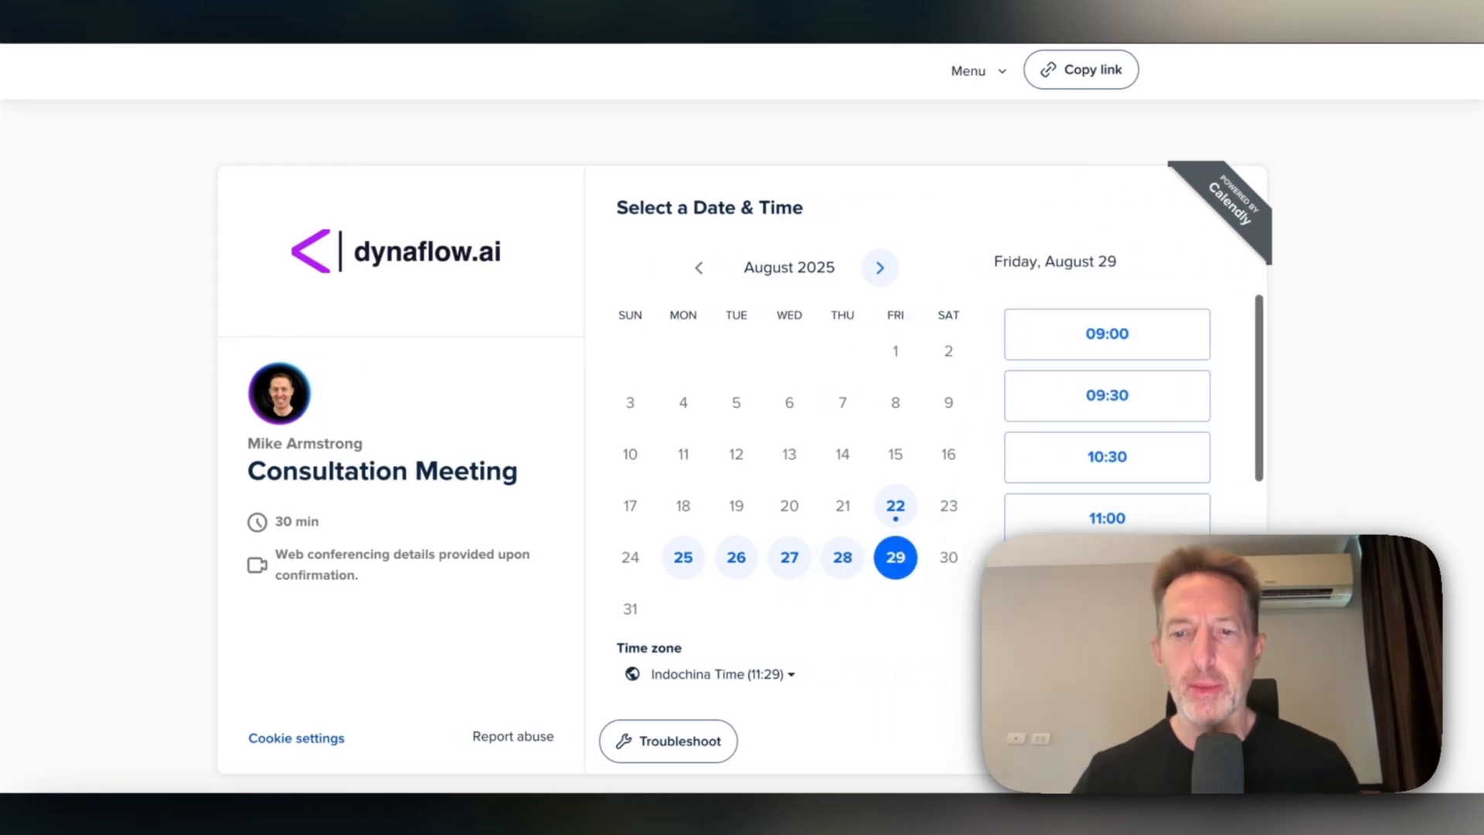
pyautogui.scroll(-6, 1074, 551)
pyautogui.click(1074, 550)
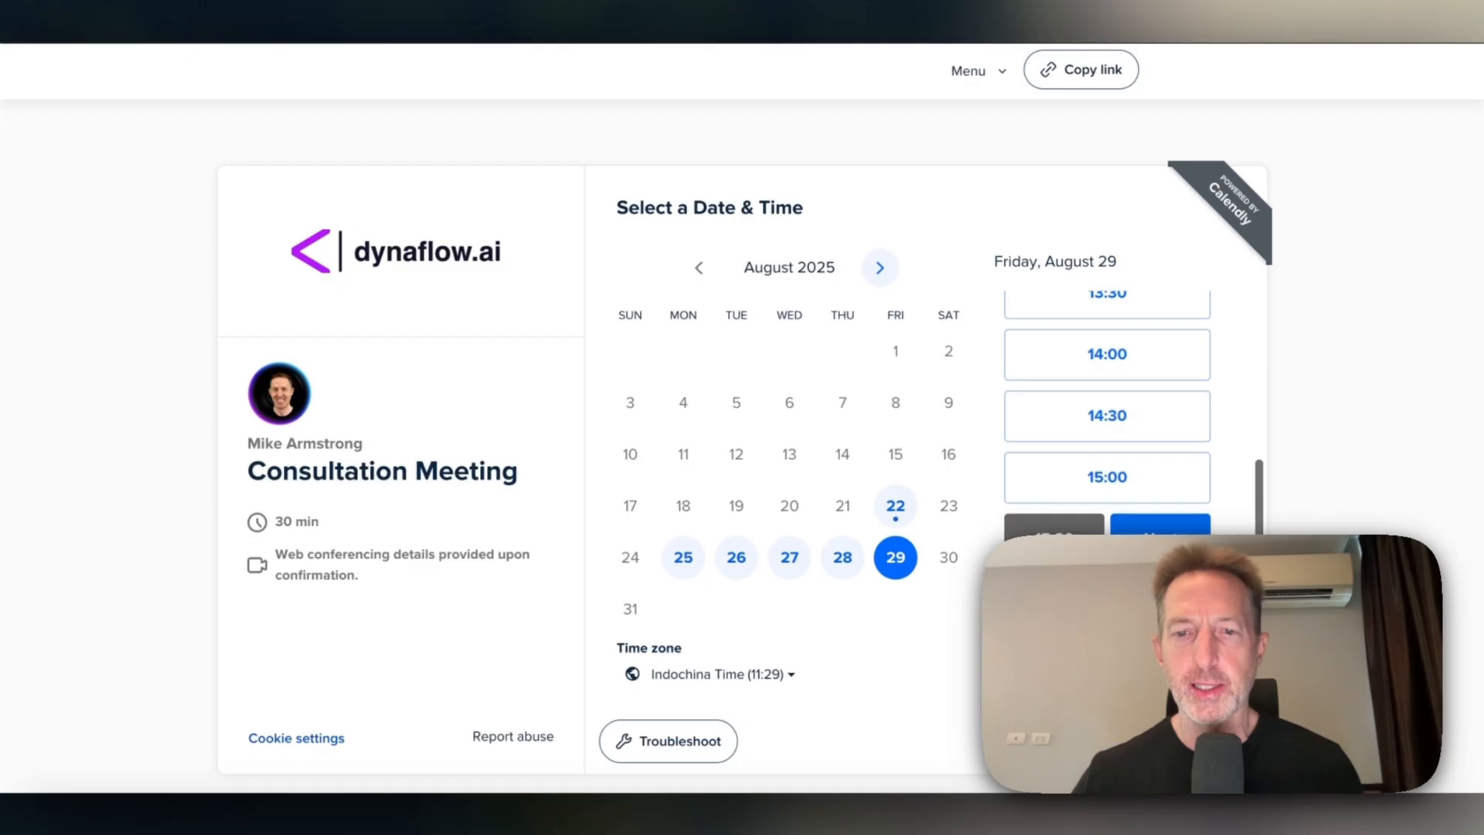
pyautogui.click(1159, 526)
# Autofill the name, enter a test e-mail, add notes 'Voice agents', and schedule the event.
pyautogui.click(775, 262)
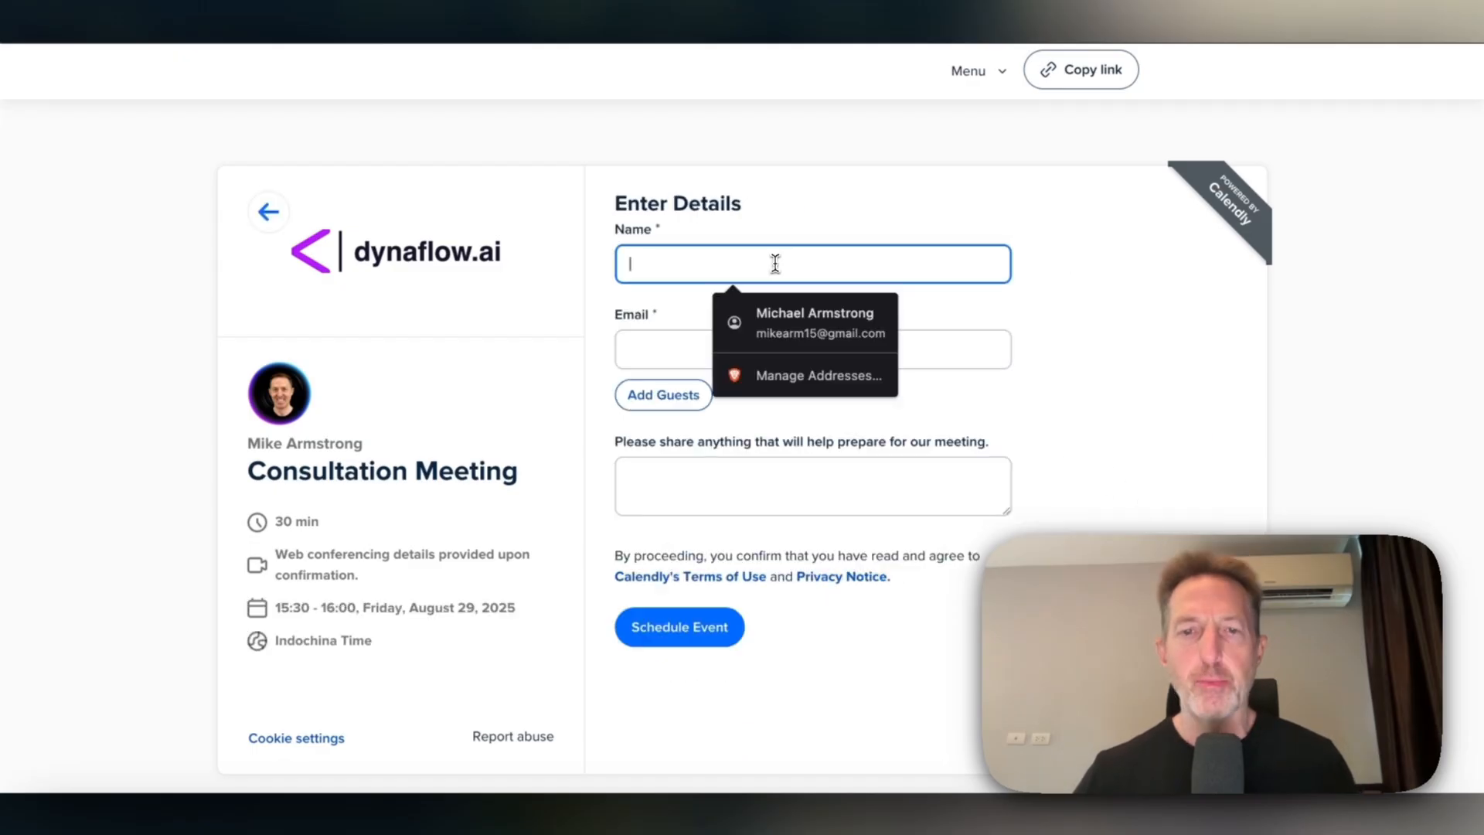
pyautogui.click(796, 319)
pyautogui.tripleClick(800, 344)
pyautogui.press('BackSpace')
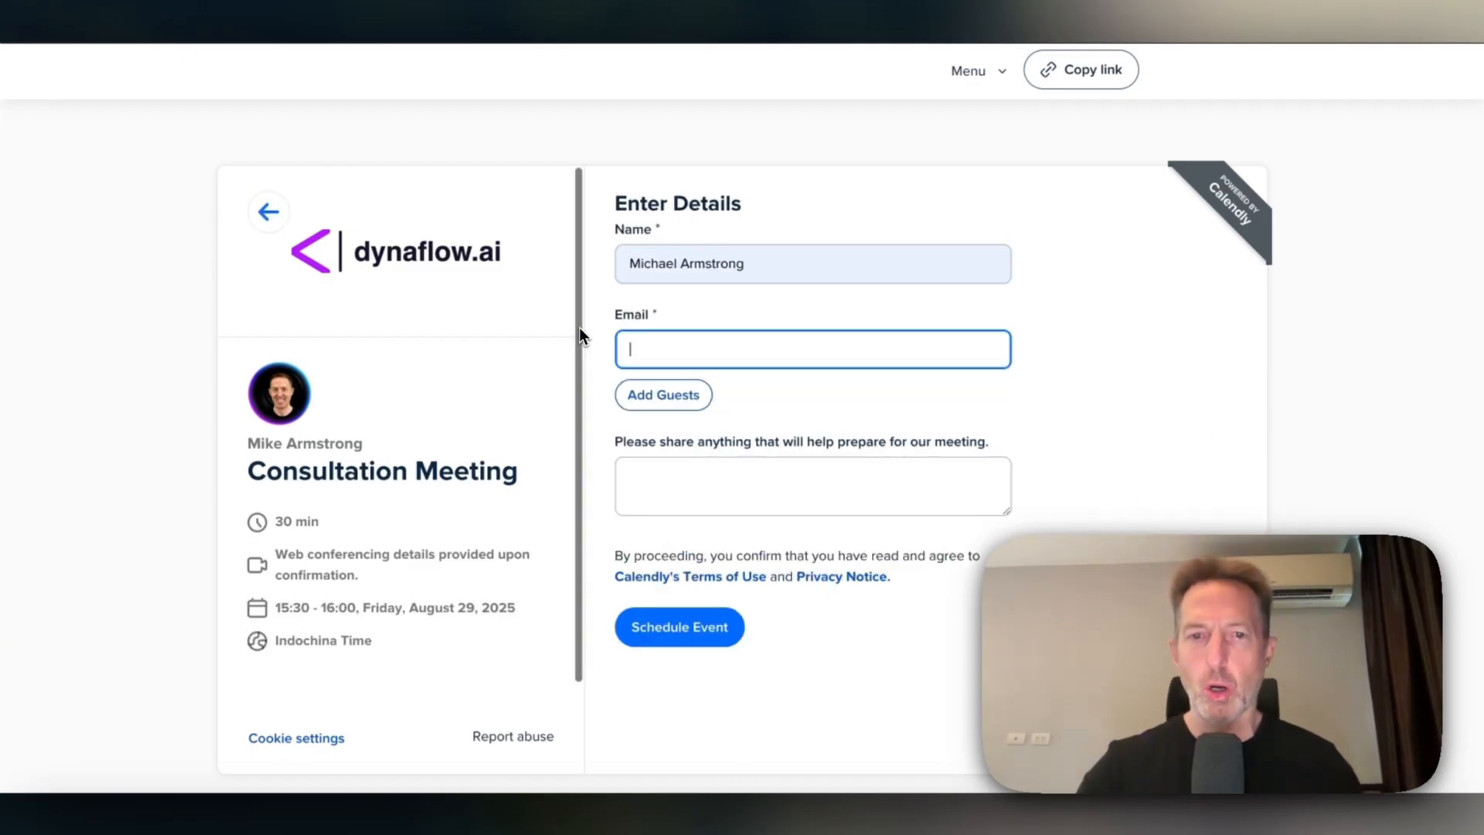
pyautogui.write('test@test.com')
pyautogui.press('Tab')
pyautogui.click(869, 473)
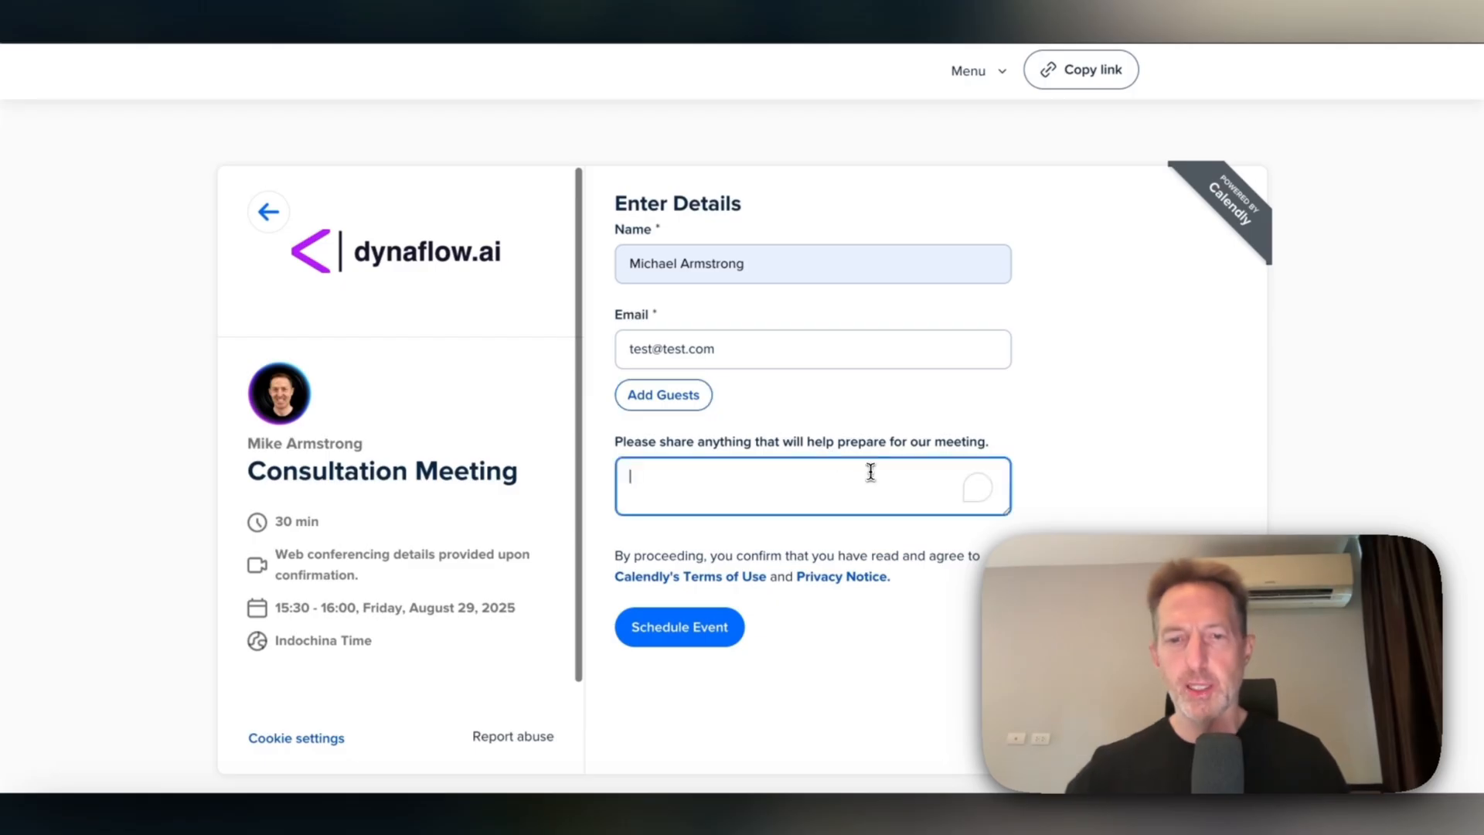
pyautogui.write('Voice agents')
pyautogui.click(647, 640)
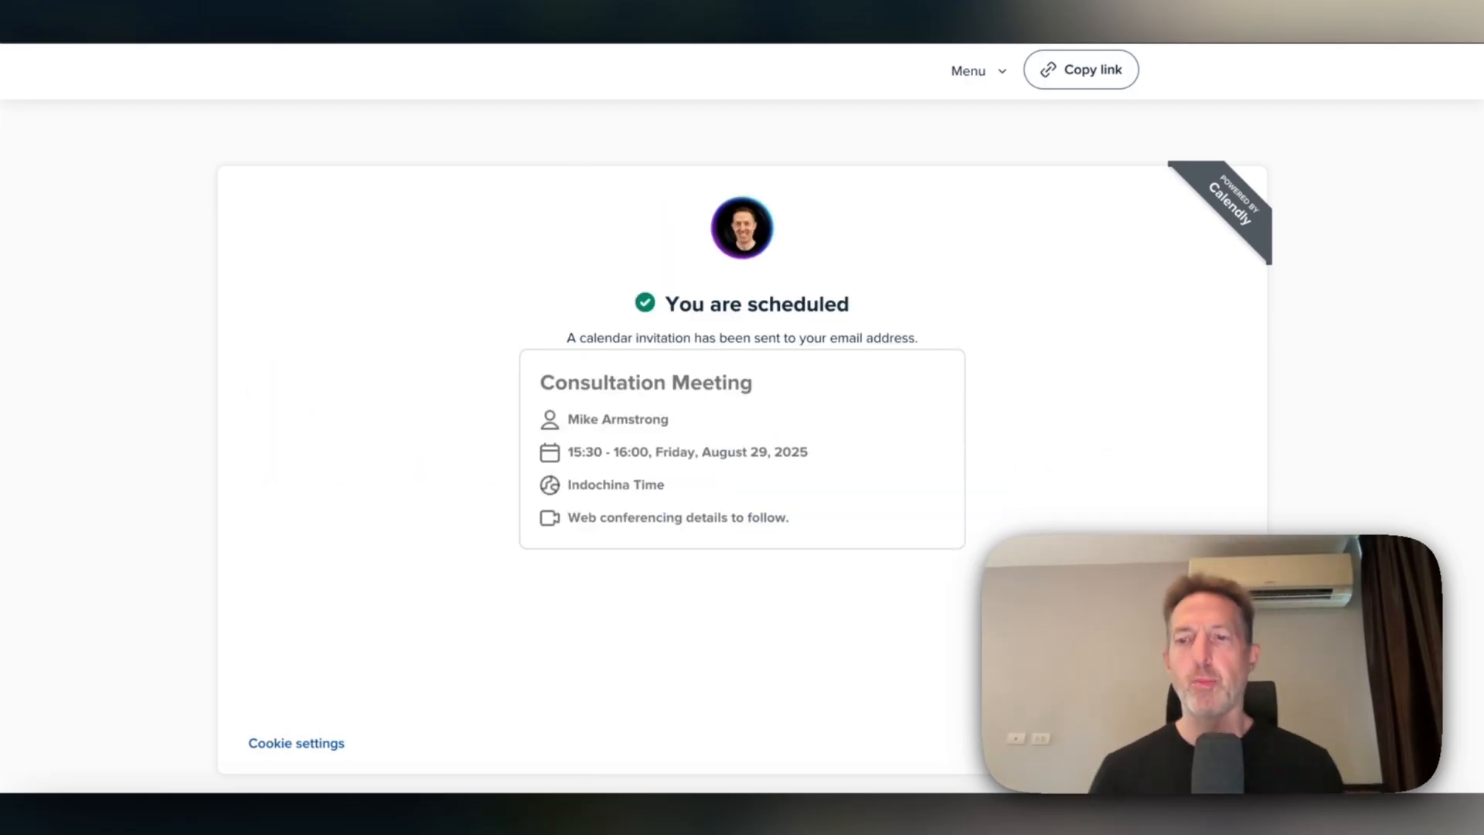
pyautogui.hotkey('ctrl', 'Tab')
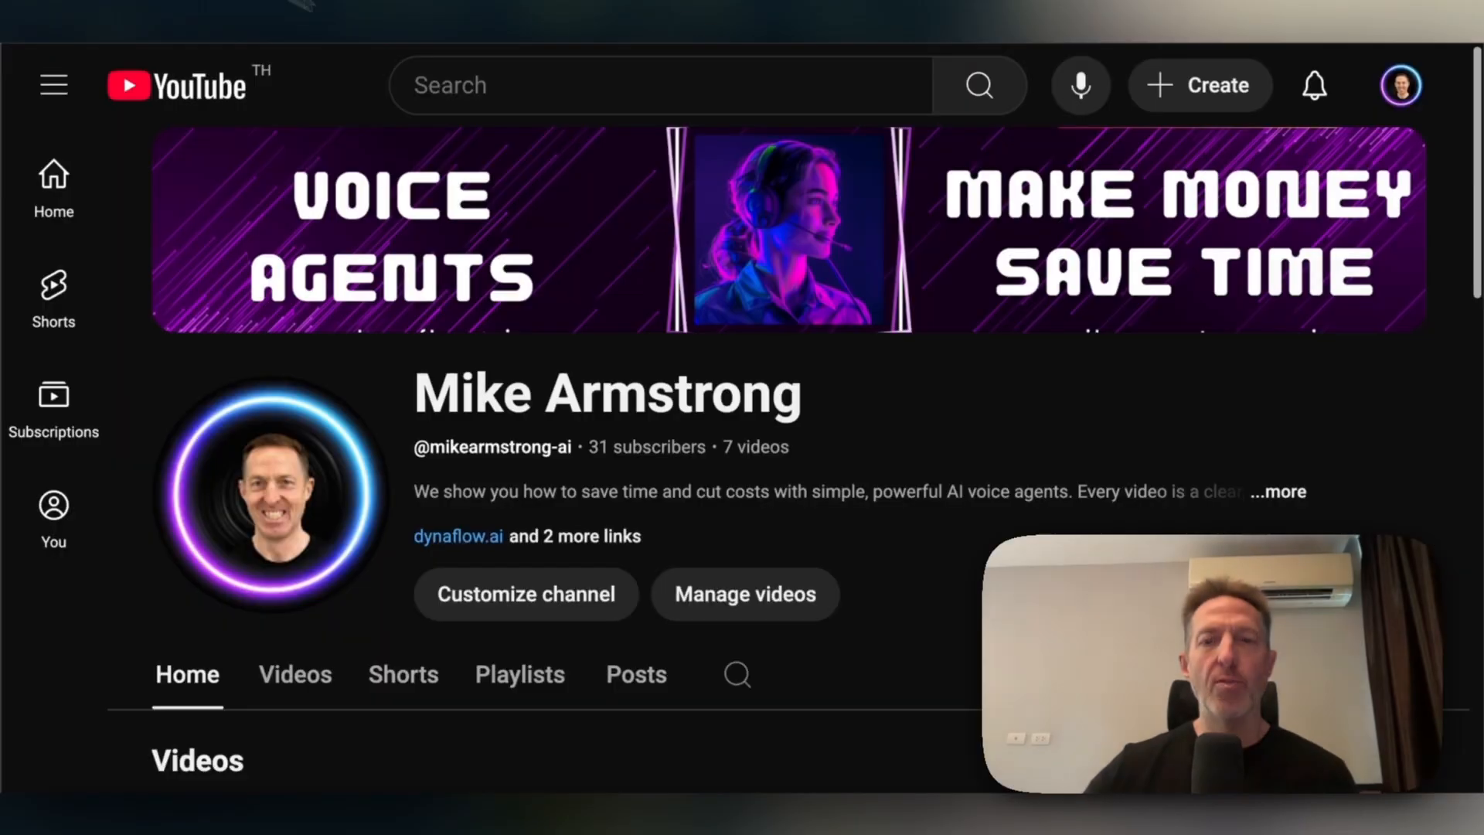